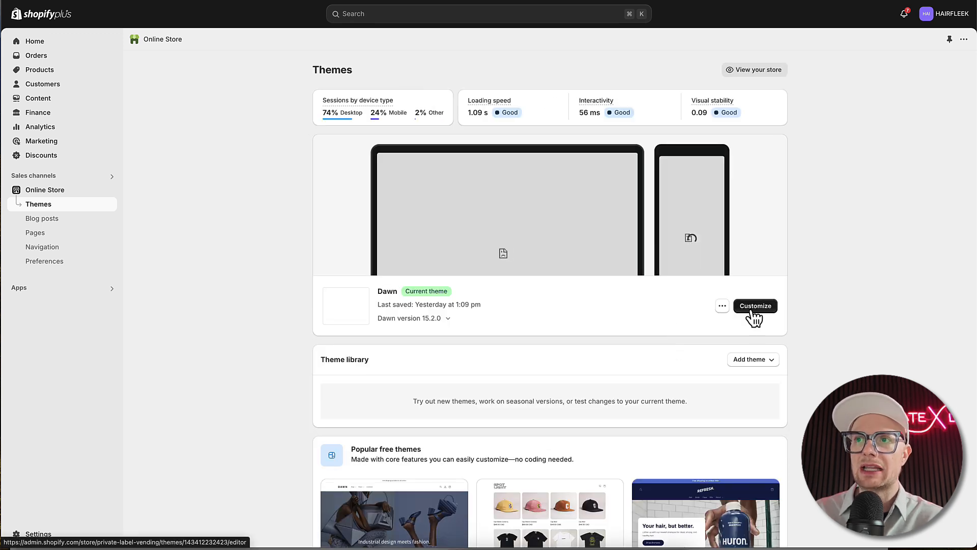
Open the Dawn theme for customization and select the Human Hair Bundles featured collection section on the home page.
{"action": "left_click", "coordinate": [753, 308]}
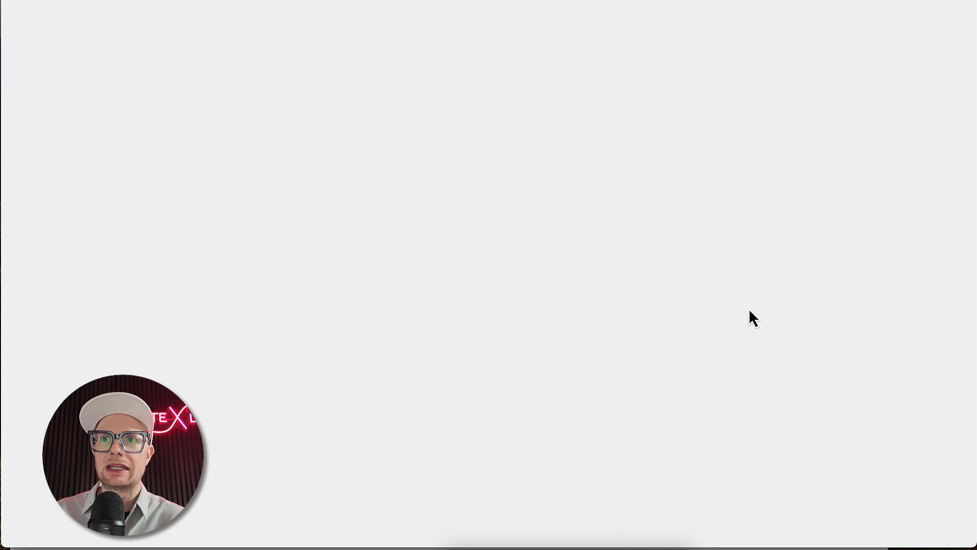
{"action": "scroll", "coordinate": [463, 293], "scroll_direction": "down", "scroll_amount": 5}
{"action": "scroll", "coordinate": [463, 294], "scroll_direction": "down", "scroll_amount": 2}
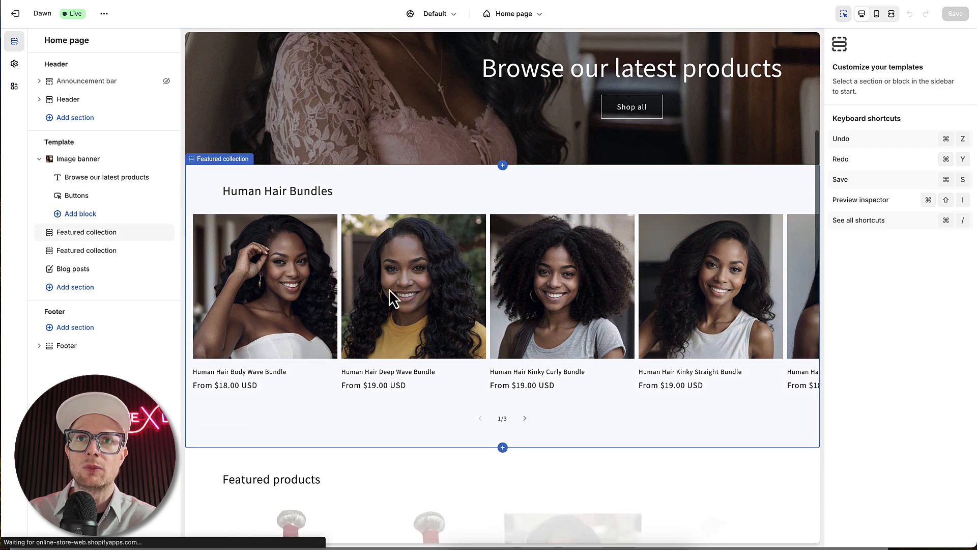
{"action": "left_click", "coordinate": [422, 405]}
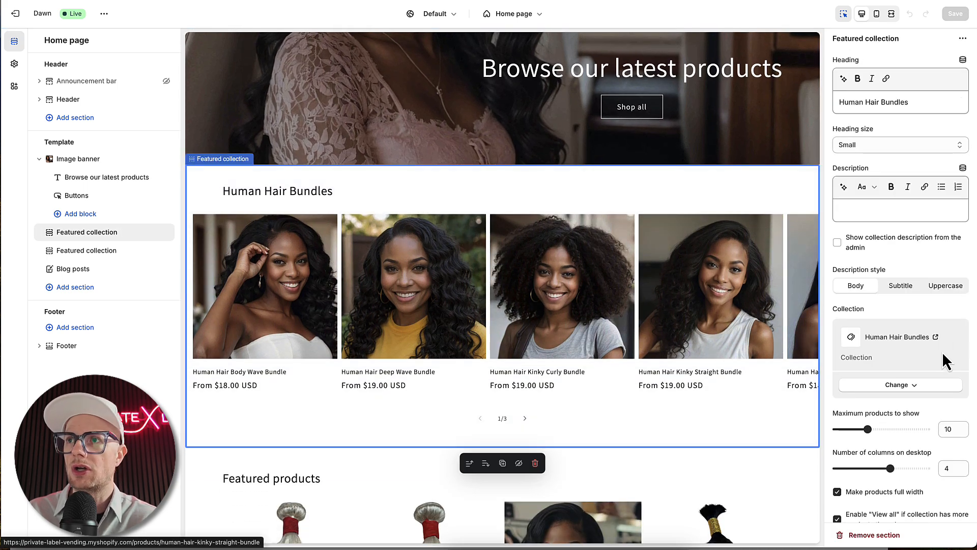
Enable showing the second image on hover for the Human Hair Bundles product cards and save the theme.
{"action": "scroll", "coordinate": [907, 273], "scroll_direction": "down", "scroll_amount": 4}
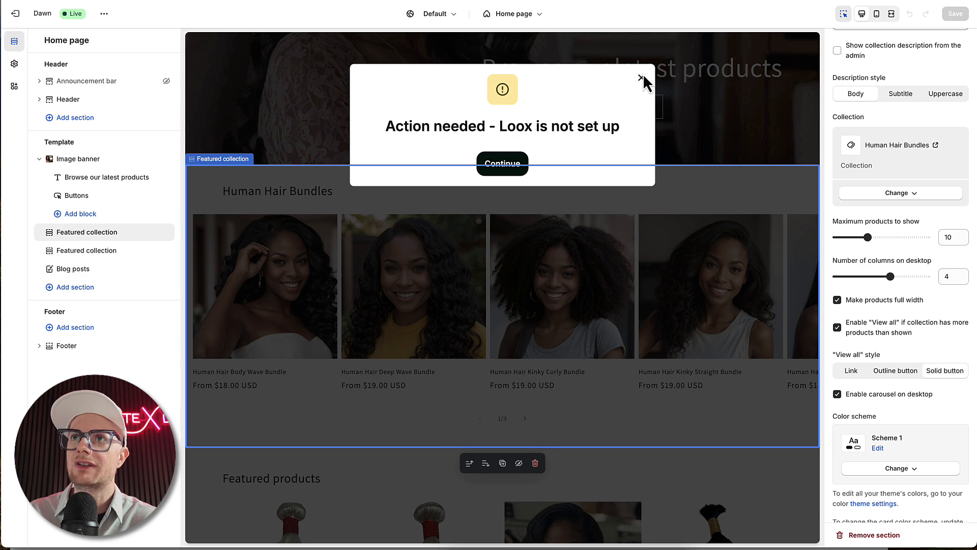
{"action": "left_click", "coordinate": [640, 79]}
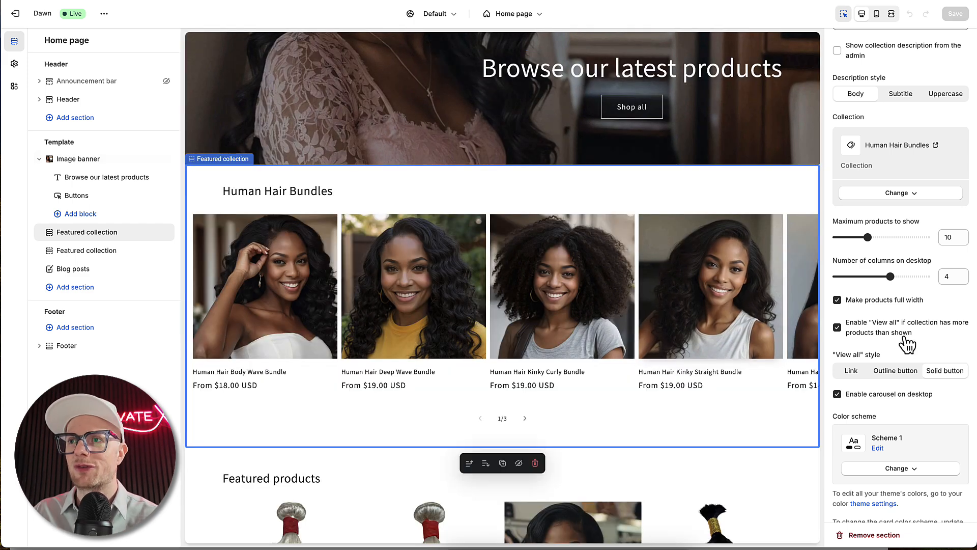
{"action": "scroll", "coordinate": [914, 344], "scroll_direction": "down", "scroll_amount": 5}
{"action": "scroll", "coordinate": [910, 338], "scroll_direction": "down", "scroll_amount": 2}
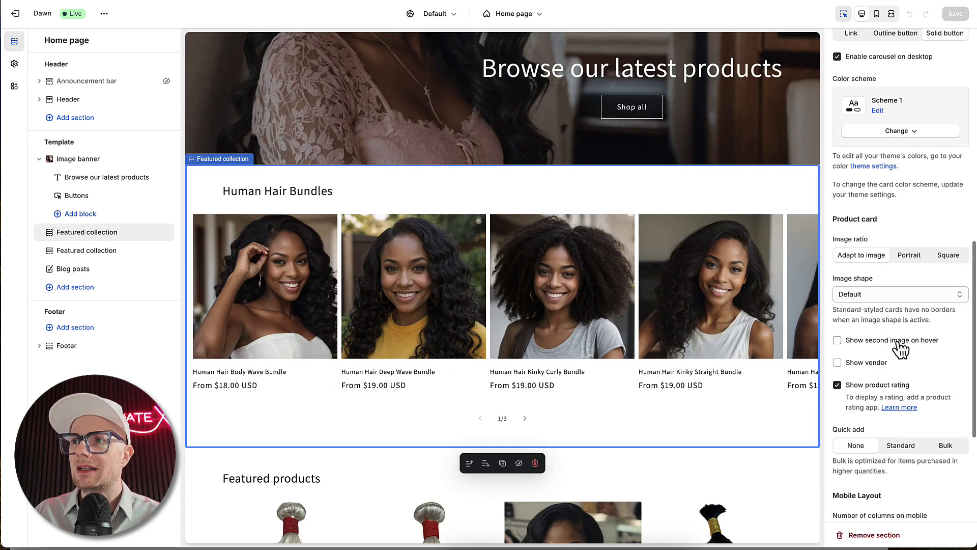
{"action": "left_click", "coordinate": [838, 335]}
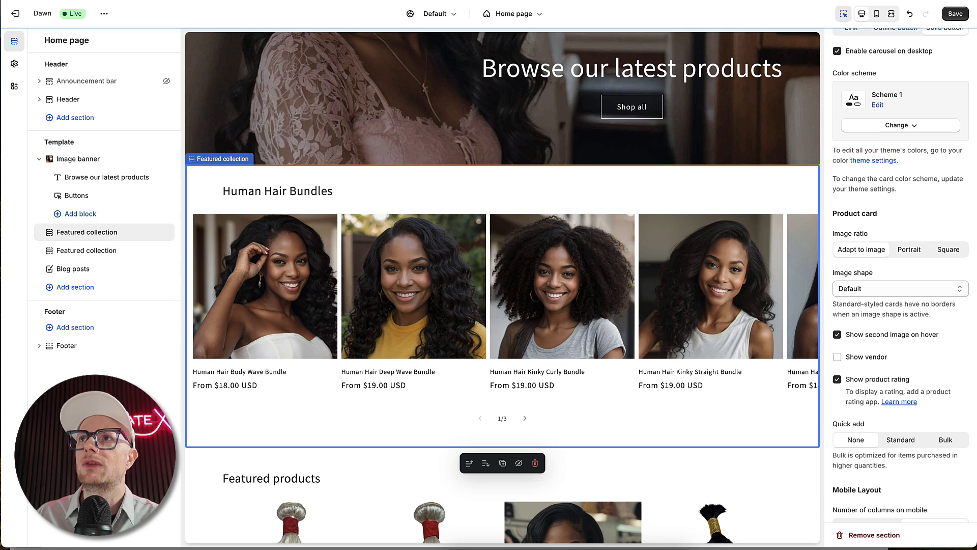
{"action": "left_click", "coordinate": [948, 15]}
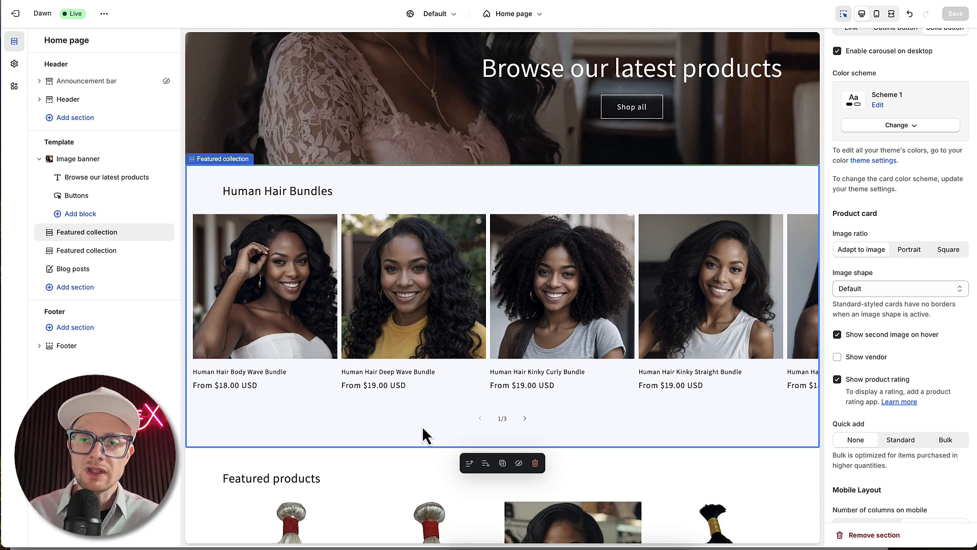
Review the home page preview, including the featured products, and inspect the Hair Bundles collection page reached through the store's Human Hair Bundles navigation.
{"action": "scroll", "coordinate": [426, 434], "scroll_direction": "down", "scroll_amount": 6}
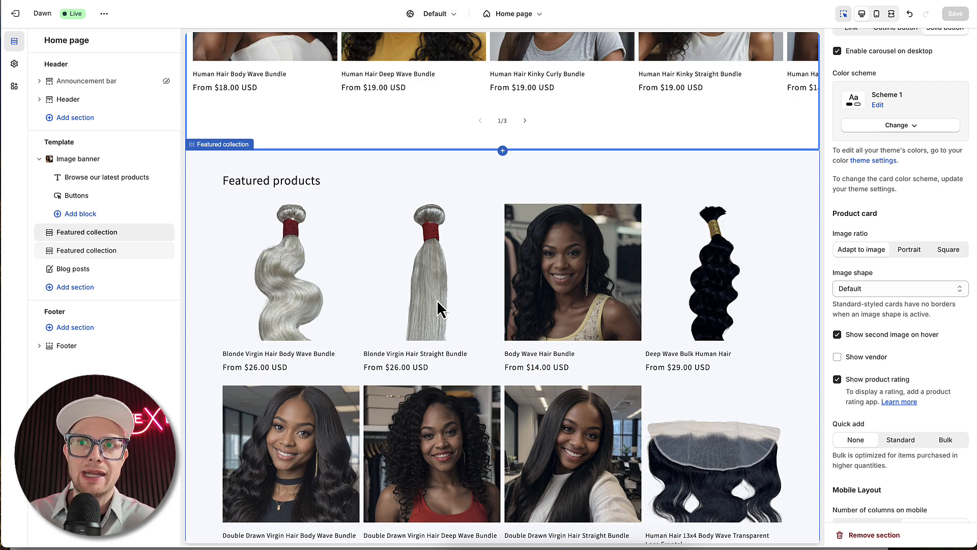
{"action": "scroll", "coordinate": [433, 308], "scroll_direction": "down", "scroll_amount": 4}
{"action": "scroll", "coordinate": [429, 316], "scroll_direction": "up", "scroll_amount": 4}
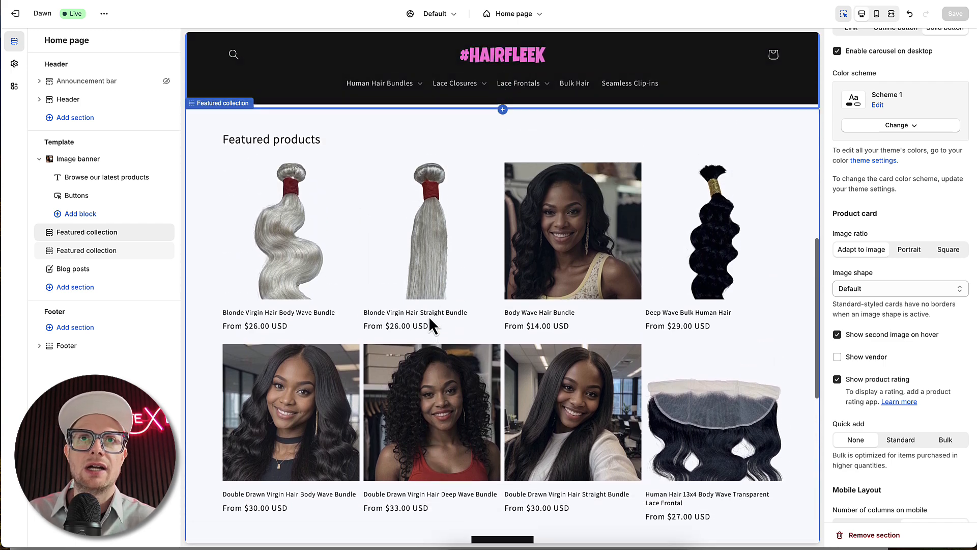
{"action": "scroll", "coordinate": [360, 244], "scroll_direction": "up", "scroll_amount": 12}
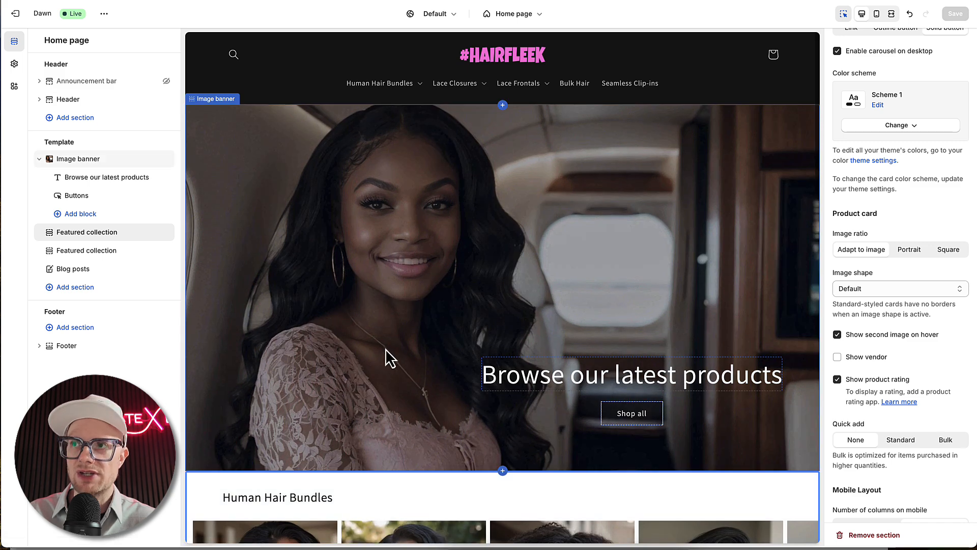
{"action": "left_click", "coordinate": [398, 83]}
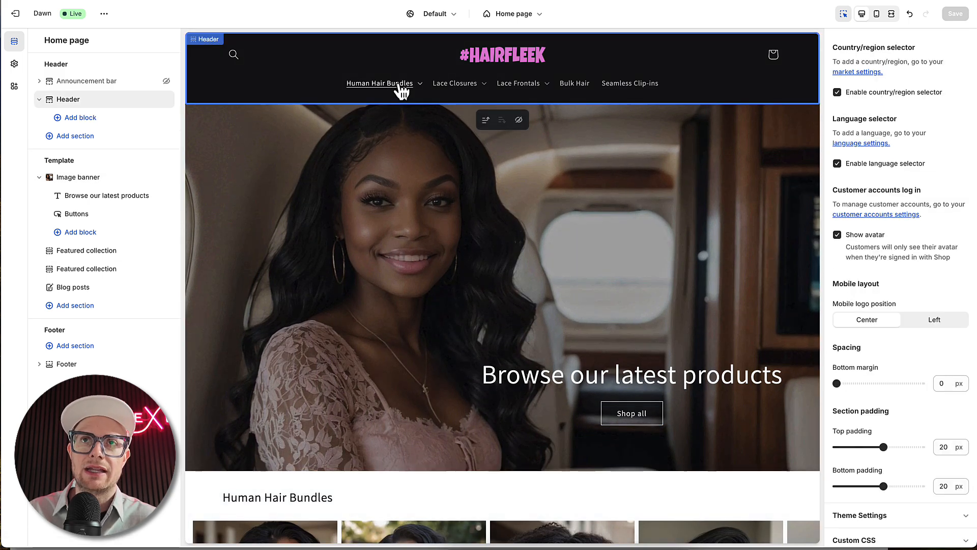
{"action": "left_click", "coordinate": [400, 84]}
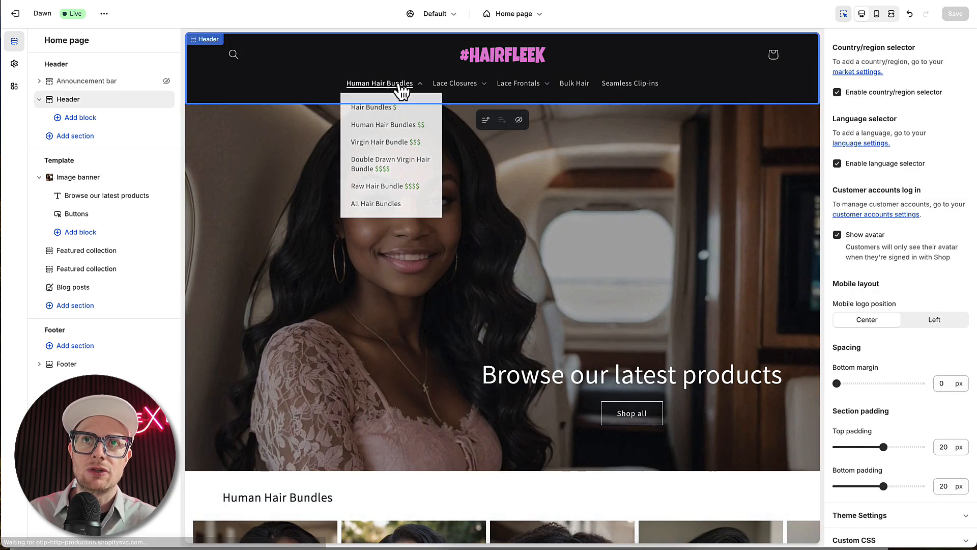
{"action": "left_click", "coordinate": [390, 116]}
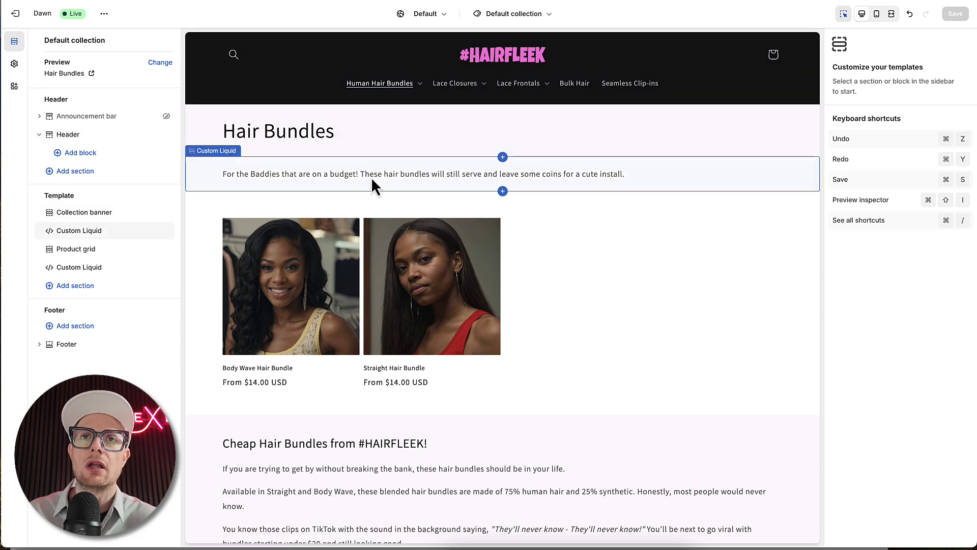
{"action": "scroll", "coordinate": [371, 224], "scroll_direction": "down", "scroll_amount": 6}
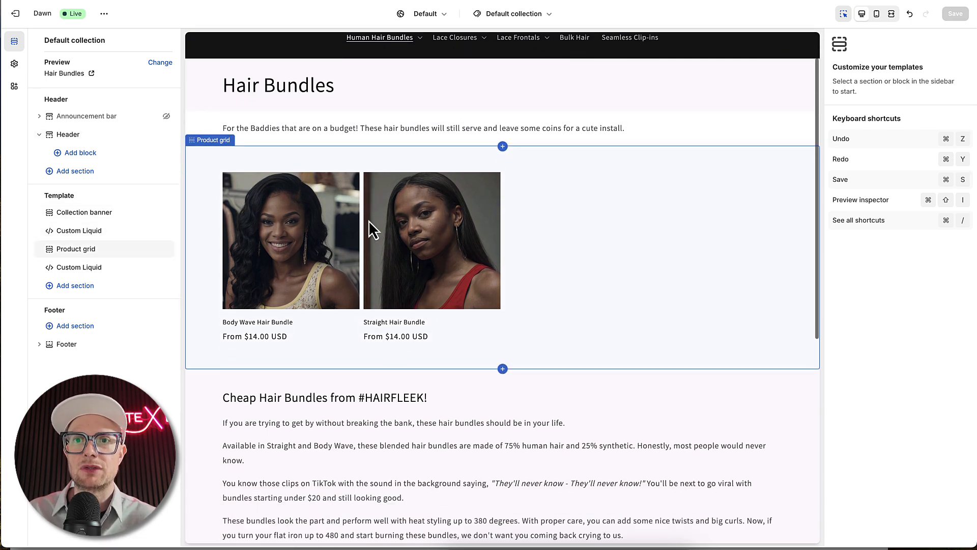
{"action": "scroll", "coordinate": [451, 232], "scroll_direction": "up", "scroll_amount": 6}
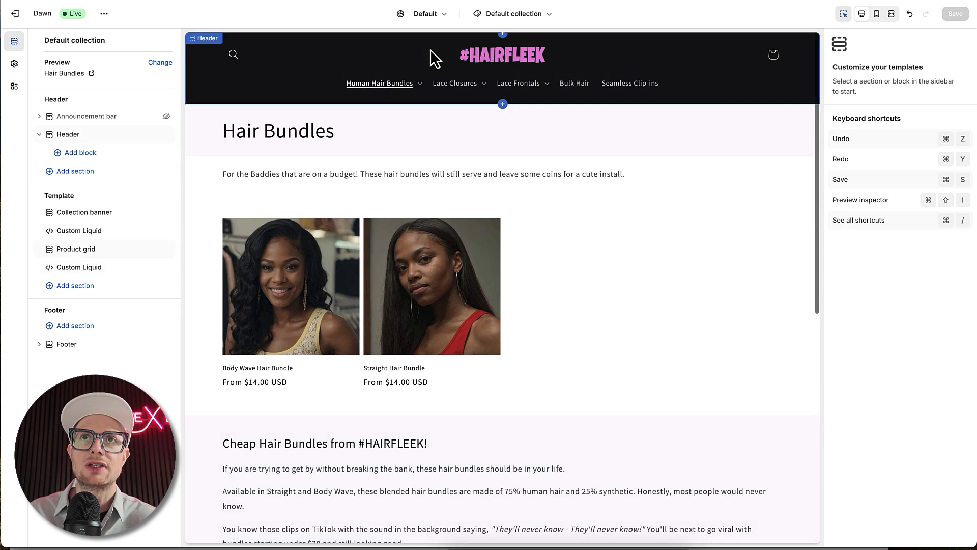
Preview the Virgin Hair Bundle collection page through the store's Human Hair Bundles navigation.
{"action": "left_click", "coordinate": [401, 91]}
{"action": "left_click", "coordinate": [402, 85]}
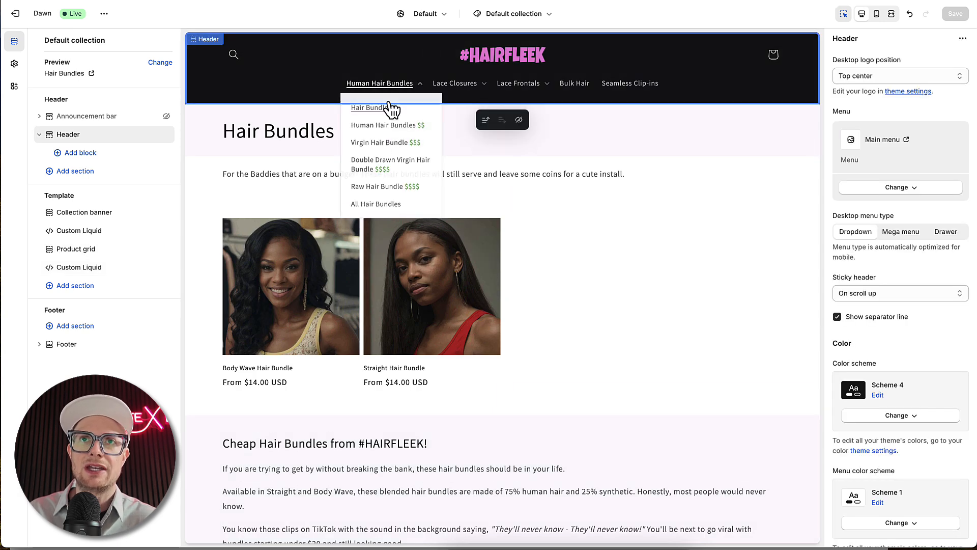
{"action": "left_click", "coordinate": [377, 144]}
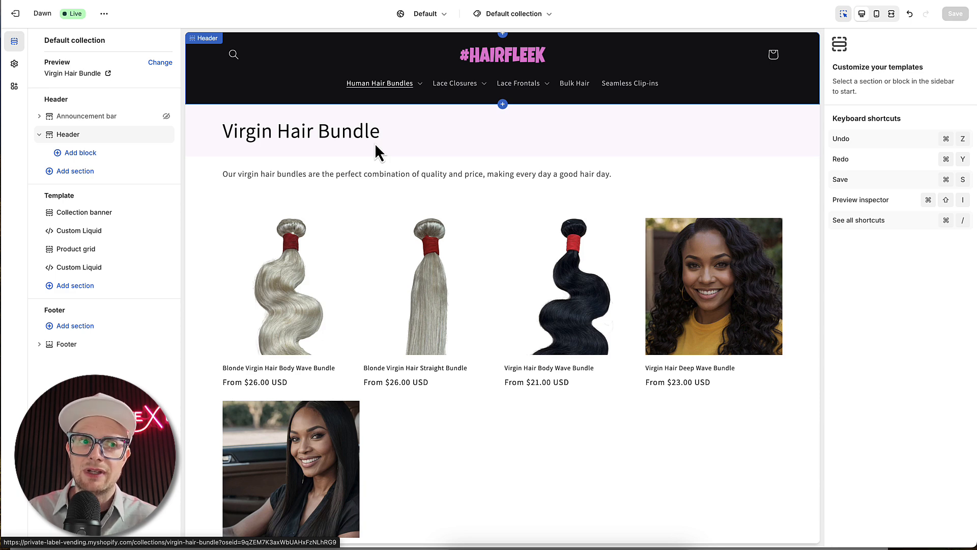
Preview the 4x4 Lace Closure collection page and review its intro text, product grid and the description below the products.
{"action": "left_click", "coordinate": [464, 85]}
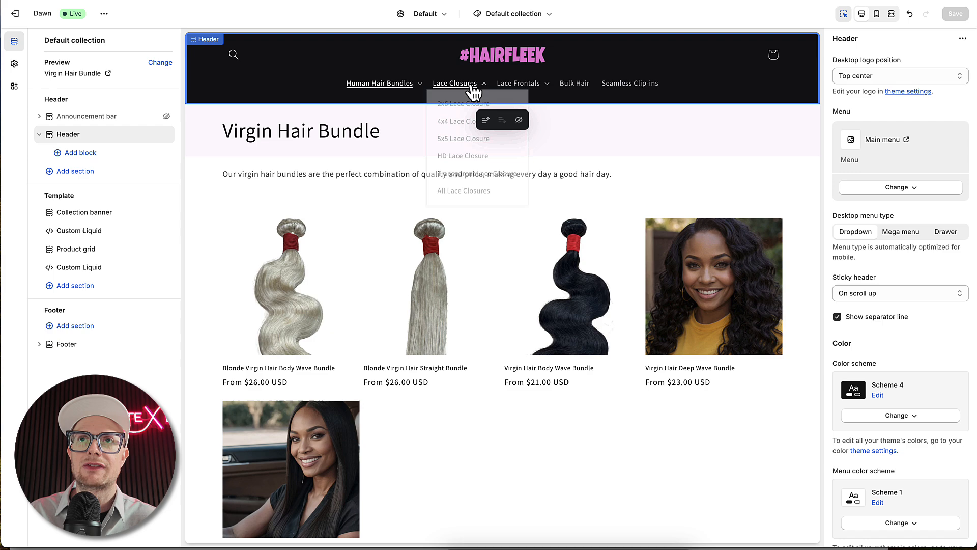
{"action": "left_click", "coordinate": [453, 122]}
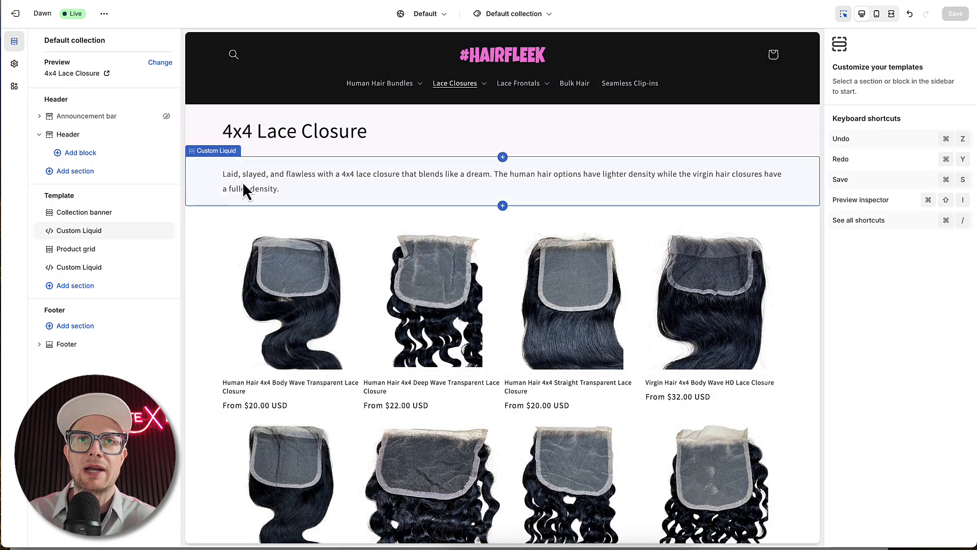
{"action": "scroll", "coordinate": [564, 193], "scroll_direction": "down", "scroll_amount": 15}
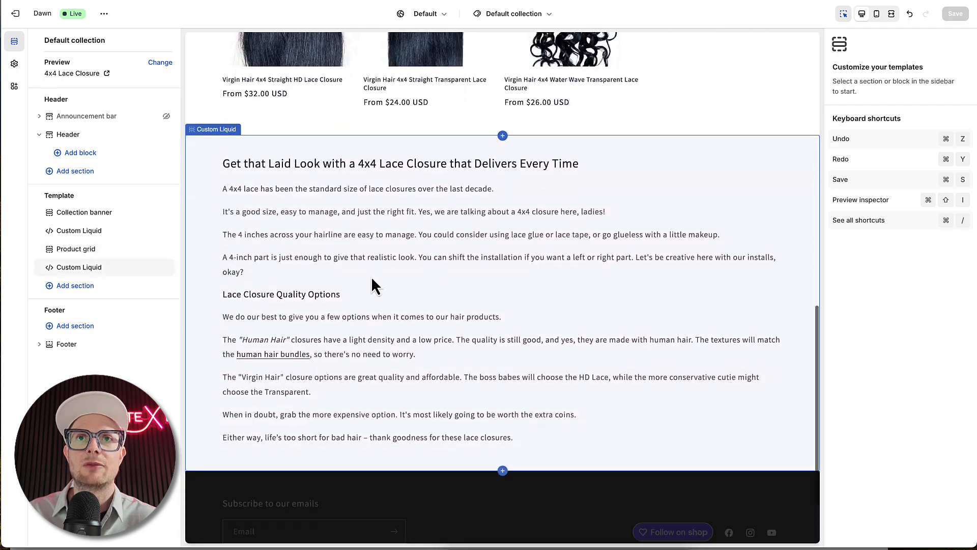
{"action": "scroll", "coordinate": [371, 276], "scroll_direction": "down", "scroll_amount": 3}
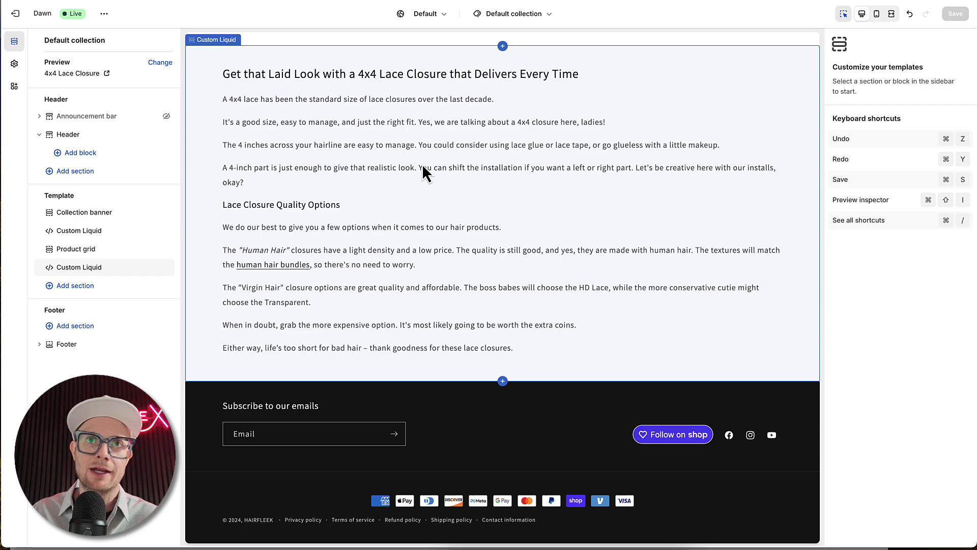
{"action": "scroll", "coordinate": [417, 181], "scroll_direction": "up", "scroll_amount": 15}
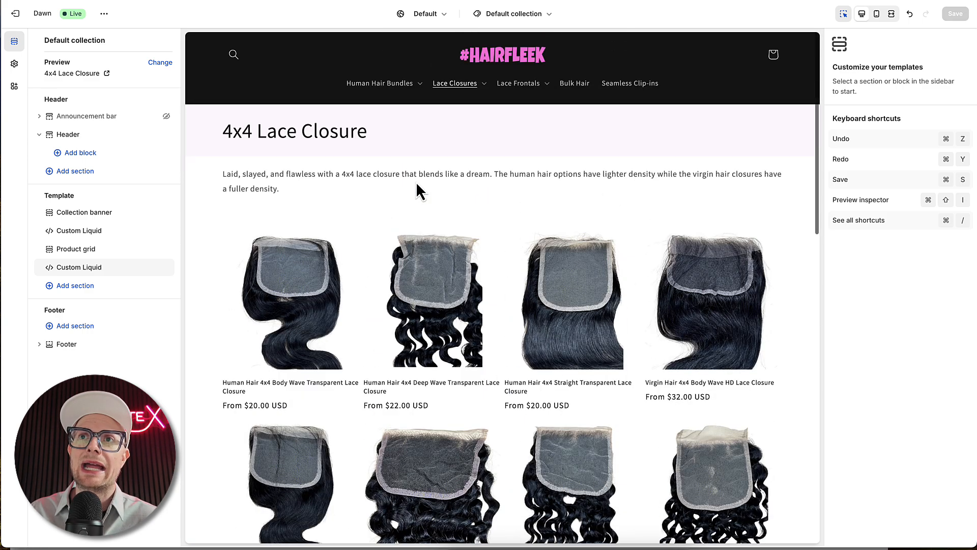
Preview the Transparent Lace Frontal collection page and examine its intro line, product grid and the long description beneath it.
{"action": "left_click", "coordinate": [536, 91]}
{"action": "left_click", "coordinate": [529, 84]}
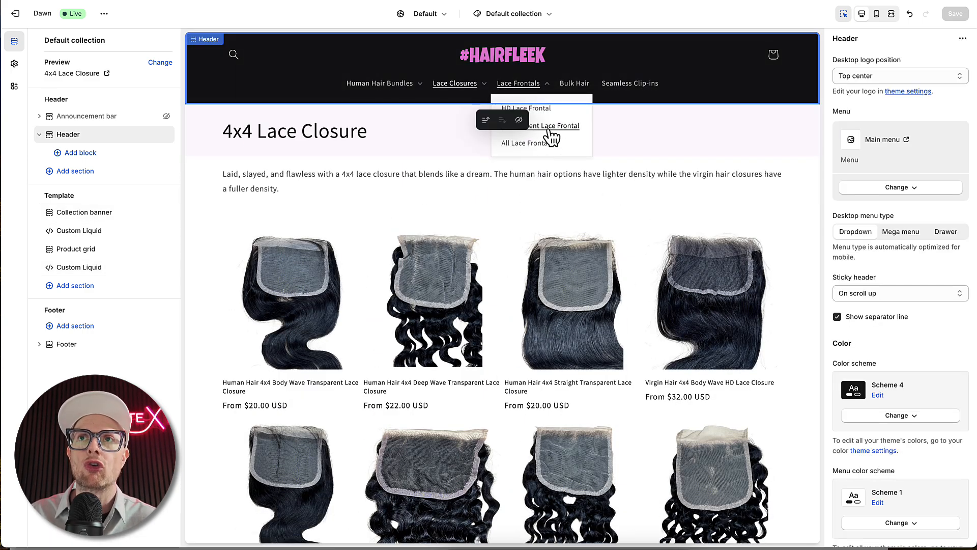
{"action": "left_click", "coordinate": [550, 130]}
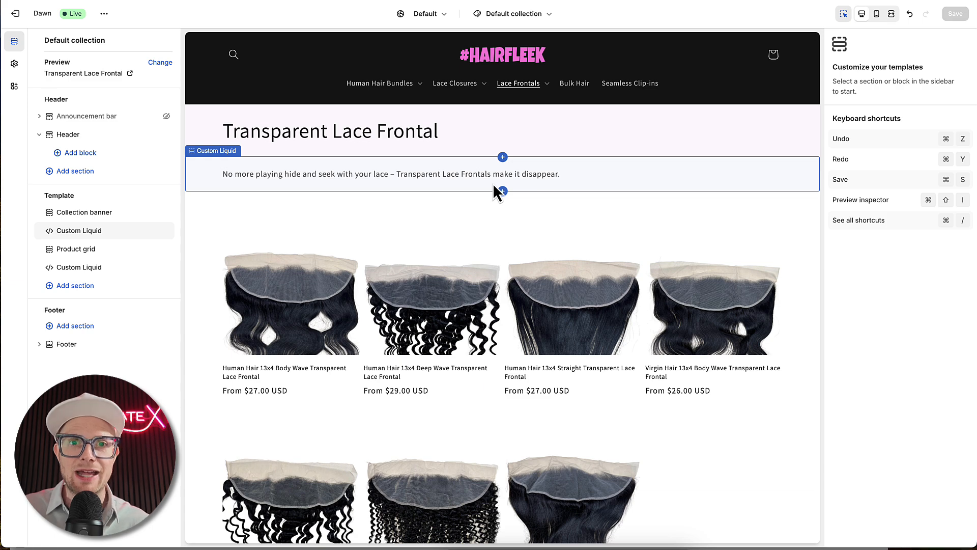
{"action": "scroll", "coordinate": [465, 205], "scroll_direction": "down", "scroll_amount": 6}
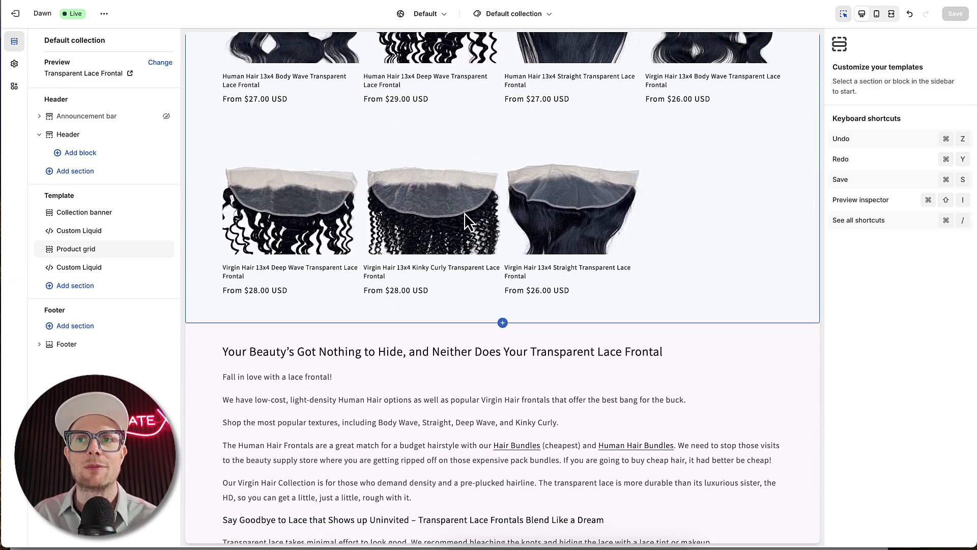
{"action": "scroll", "coordinate": [464, 213], "scroll_direction": "up", "scroll_amount": 6}
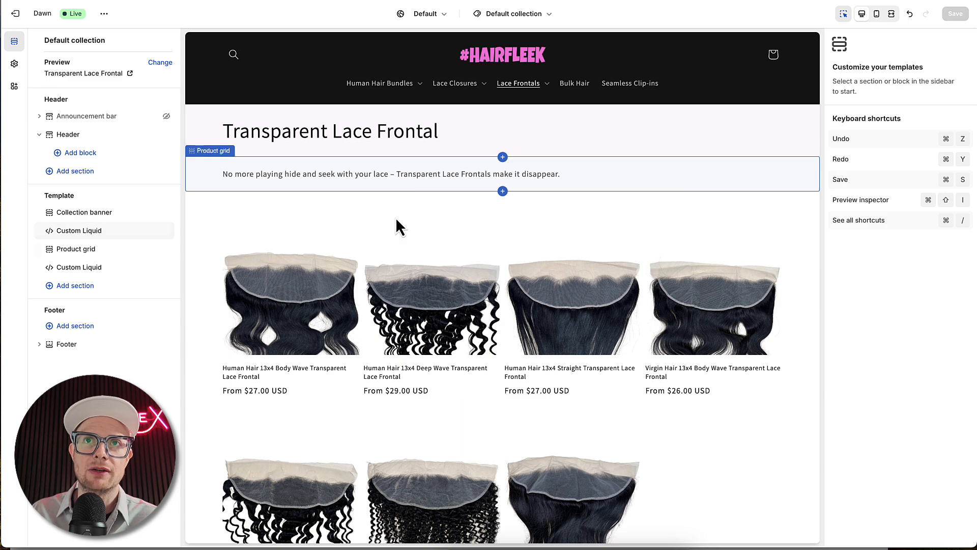
{"action": "scroll", "coordinate": [436, 201], "scroll_direction": "down", "scroll_amount": 5}
{"action": "scroll", "coordinate": [435, 201], "scroll_direction": "down", "scroll_amount": 6}
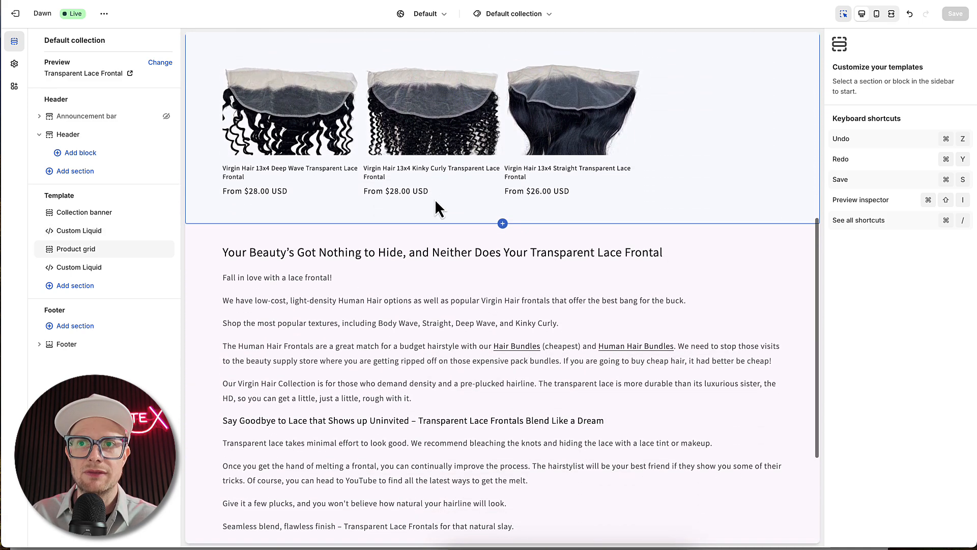
{"action": "scroll", "coordinate": [436, 206], "scroll_direction": "up", "scroll_amount": 10}
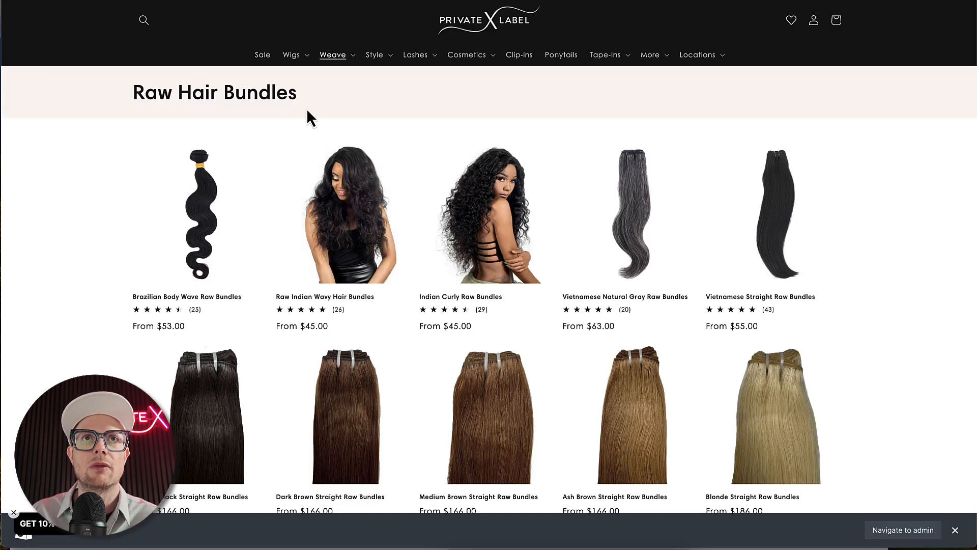
Look over the Raw Hair Bundles collection page on the Private Label store, down to the description below the products.
{"action": "scroll", "coordinate": [273, 147], "scroll_direction": "down", "scroll_amount": 20}
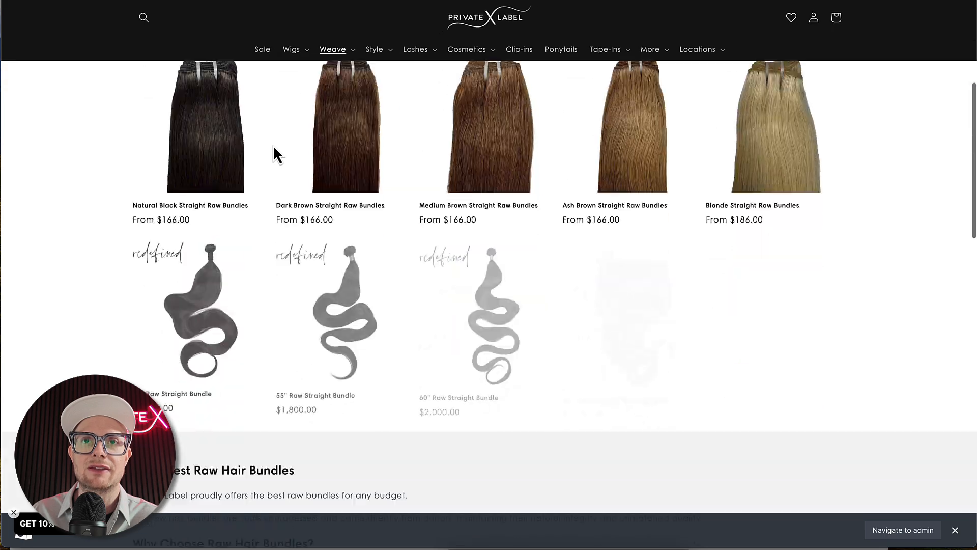
{"action": "scroll", "coordinate": [273, 145], "scroll_direction": "up", "scroll_amount": 20}
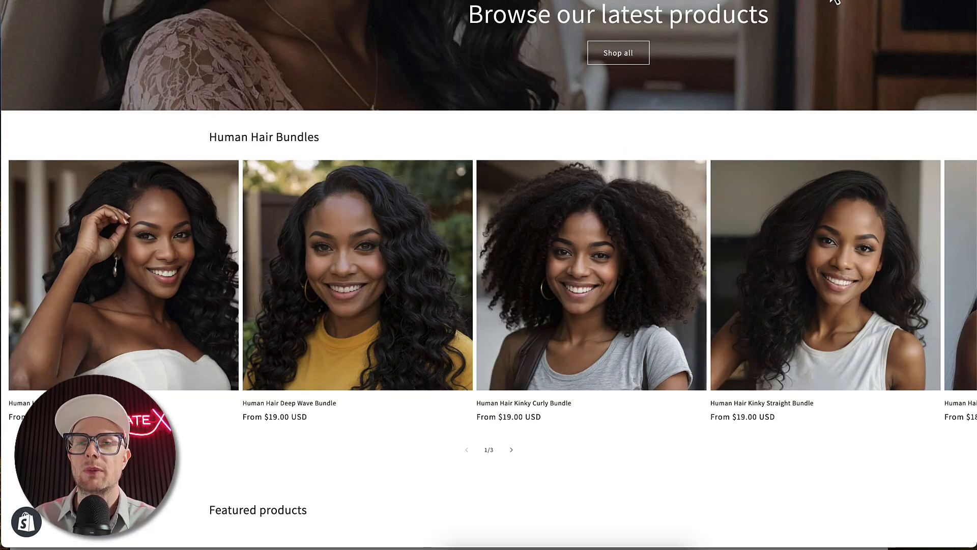
Review the live #HAIRFLEEK home page from the banner and product sections down to the Hair Tips blog posts and footer.
{"action": "scroll", "coordinate": [367, 349], "scroll_direction": "down", "scroll_amount": 15}
{"action": "scroll", "coordinate": [354, 260], "scroll_direction": "up", "scroll_amount": 15}
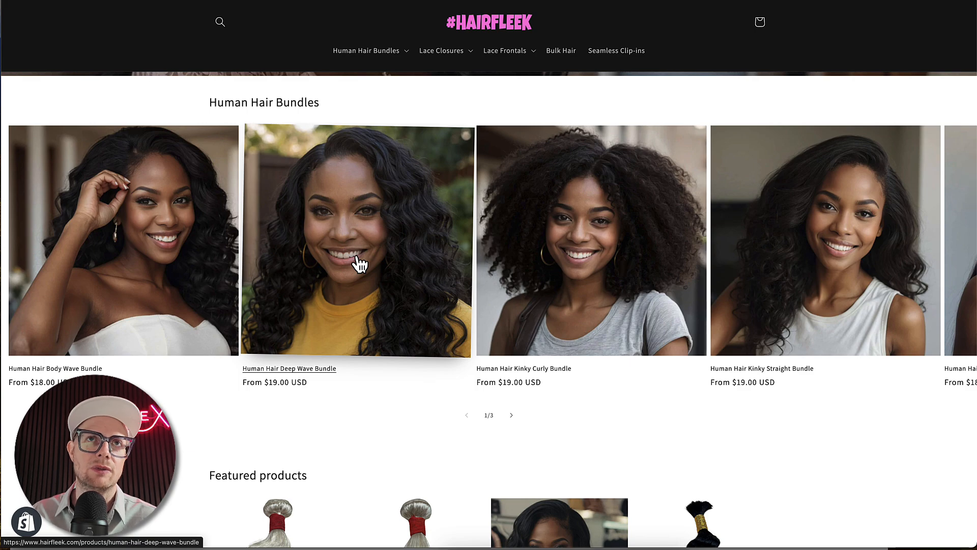
{"action": "scroll", "coordinate": [371, 285], "scroll_direction": "up", "scroll_amount": 7}
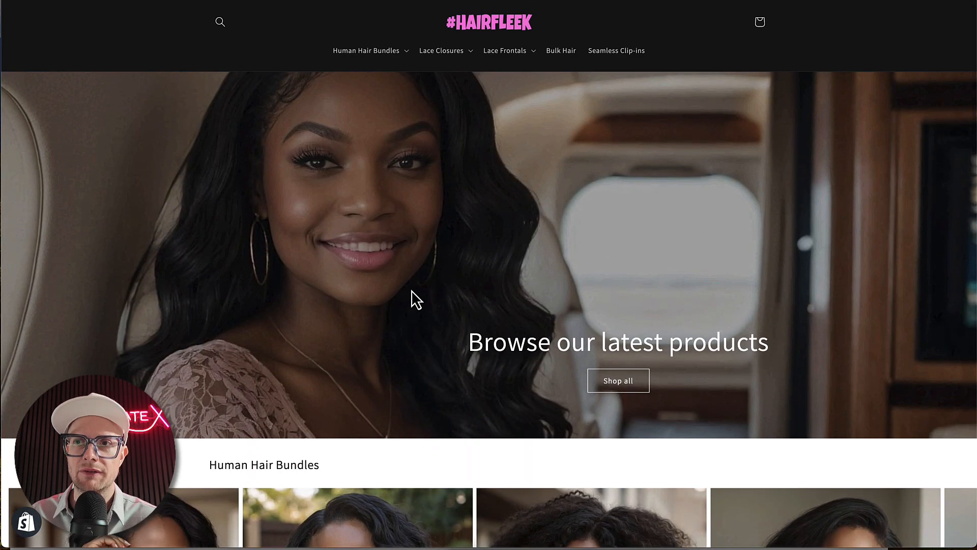
{"action": "scroll", "coordinate": [414, 299], "scroll_direction": "down", "scroll_amount": 11}
{"action": "scroll", "coordinate": [386, 295], "scroll_direction": "down", "scroll_amount": 10}
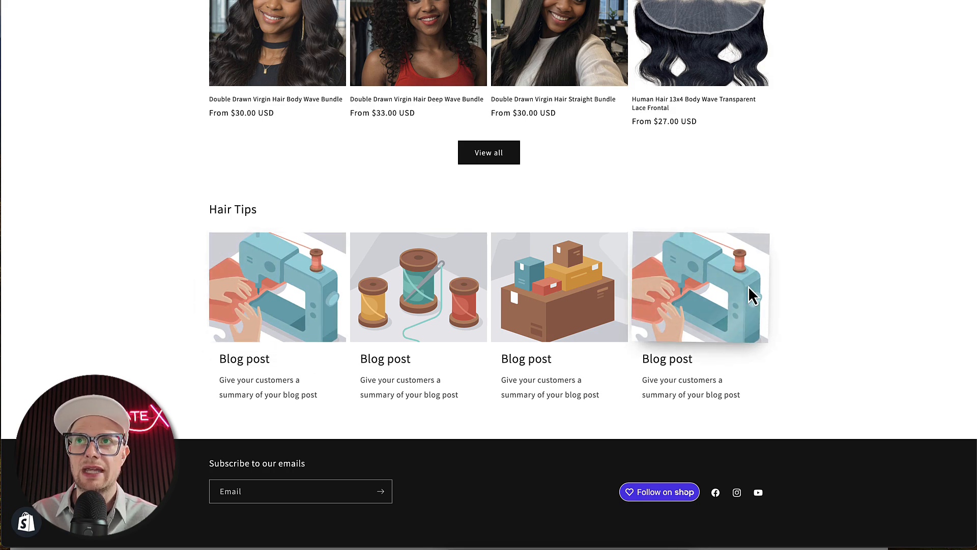
{"action": "scroll", "coordinate": [596, 287], "scroll_direction": "up", "scroll_amount": 7}
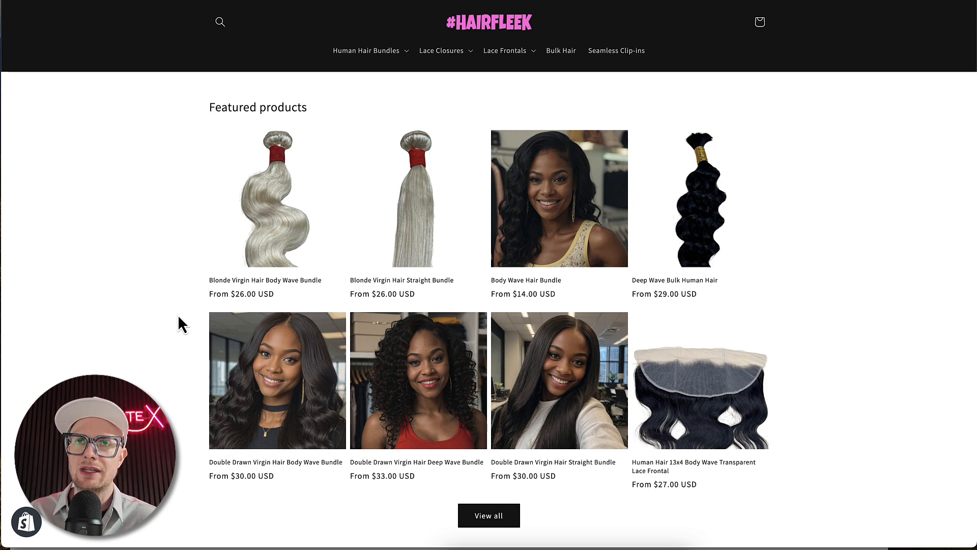
Open the live 2x6 Lace Closure collection page and review its intro line, product grid and the description beneath the products.
{"action": "left_click", "coordinate": [452, 59]}
{"action": "left_click", "coordinate": [450, 75]}
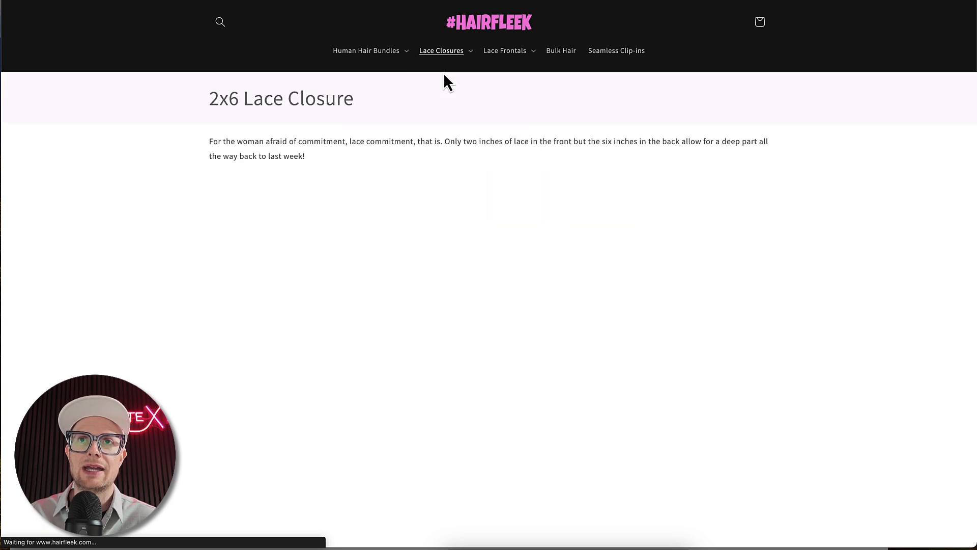
{"action": "scroll", "coordinate": [335, 173], "scroll_direction": "down", "scroll_amount": 2}
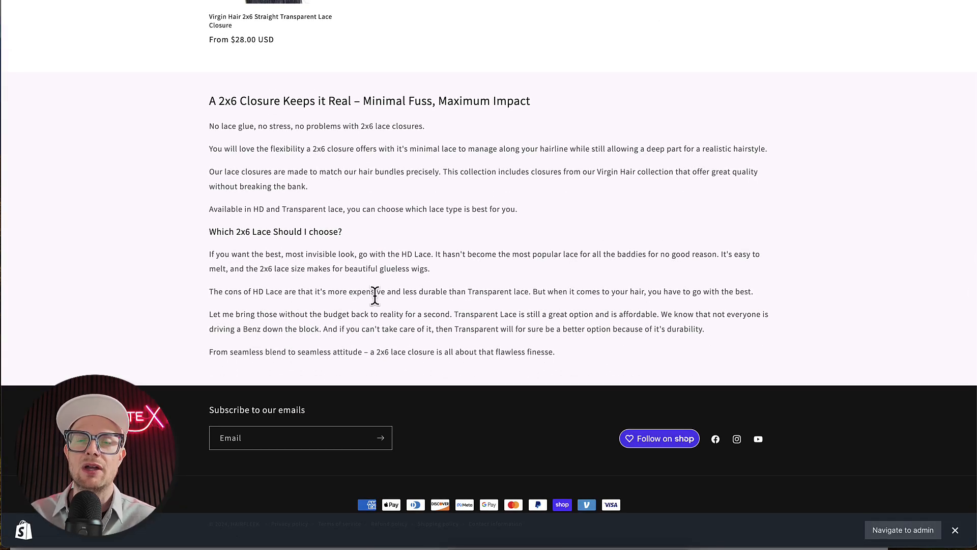
{"action": "scroll", "coordinate": [374, 295], "scroll_direction": "up", "scroll_amount": 10}
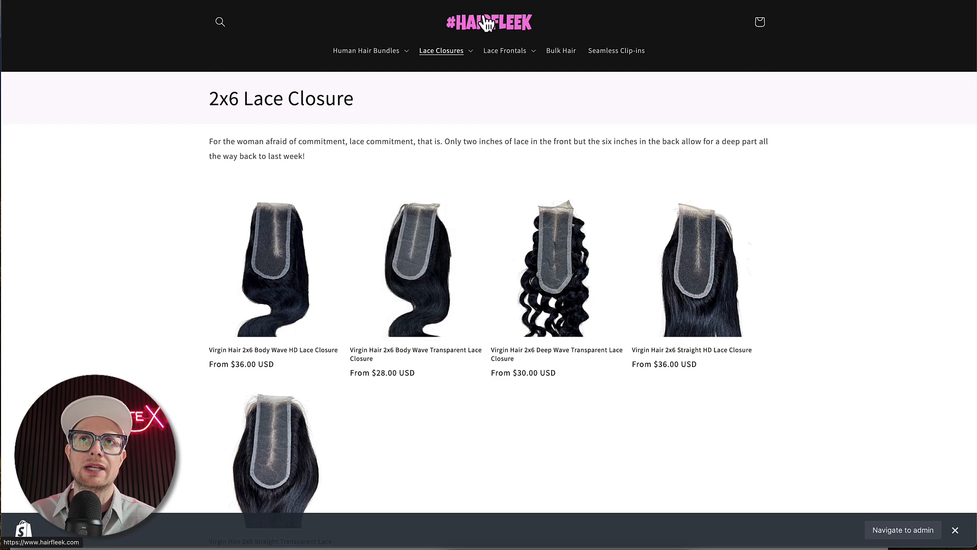
Return to the #HAIRFLEEK home page and review it from the banner through the featured products to the Hair Tips section and footer.
{"action": "left_click", "coordinate": [482, 21]}
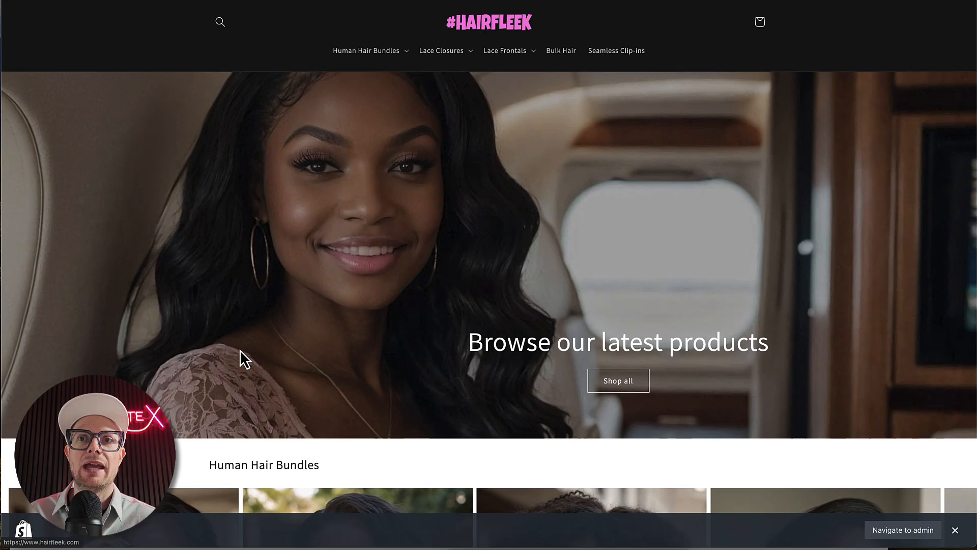
{"action": "scroll", "coordinate": [242, 356], "scroll_direction": "down", "scroll_amount": 6}
{"action": "scroll", "coordinate": [505, 359], "scroll_direction": "down", "scroll_amount": 10}
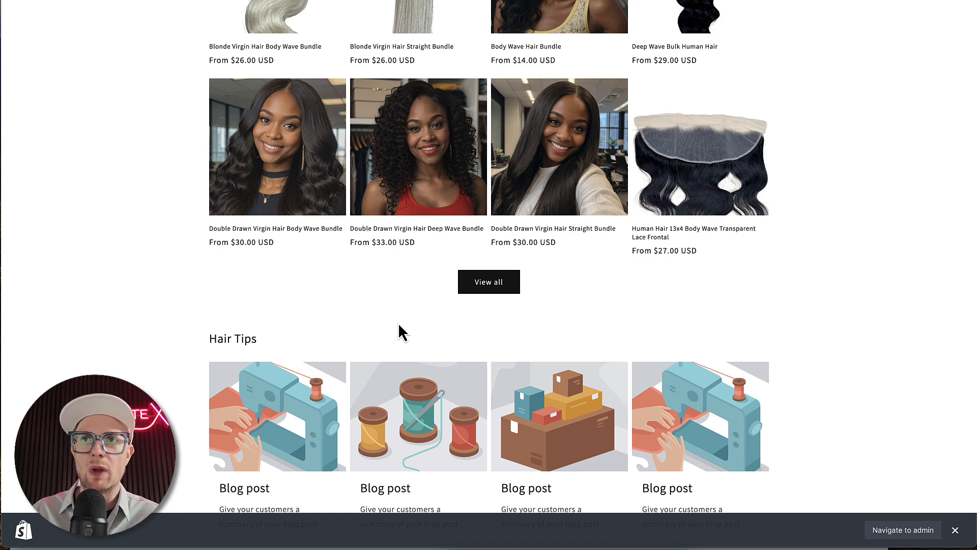
{"action": "scroll", "coordinate": [398, 326], "scroll_direction": "down", "scroll_amount": 3}
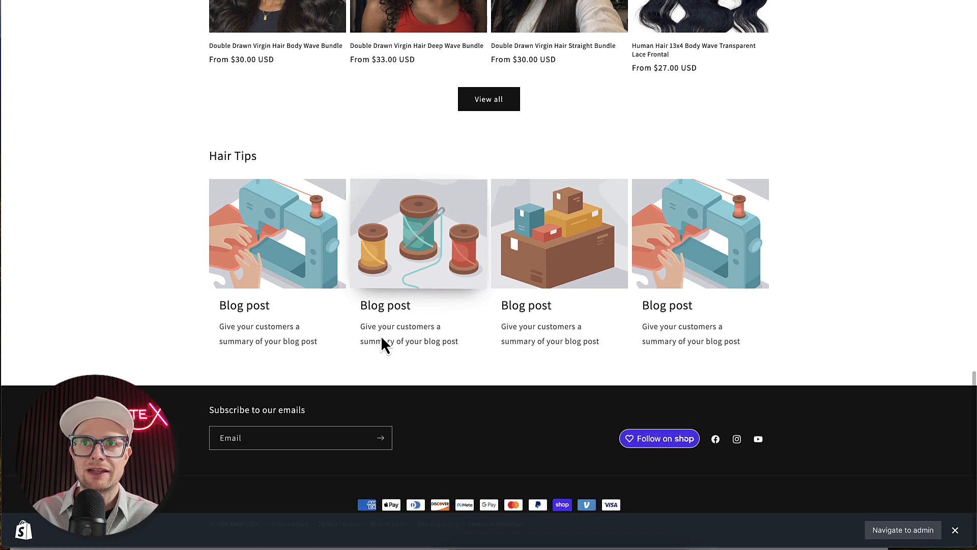
{"action": "scroll", "coordinate": [382, 341], "scroll_direction": "up", "scroll_amount": 12}
{"action": "scroll", "coordinate": [384, 344], "scroll_direction": "up", "scroll_amount": 5}
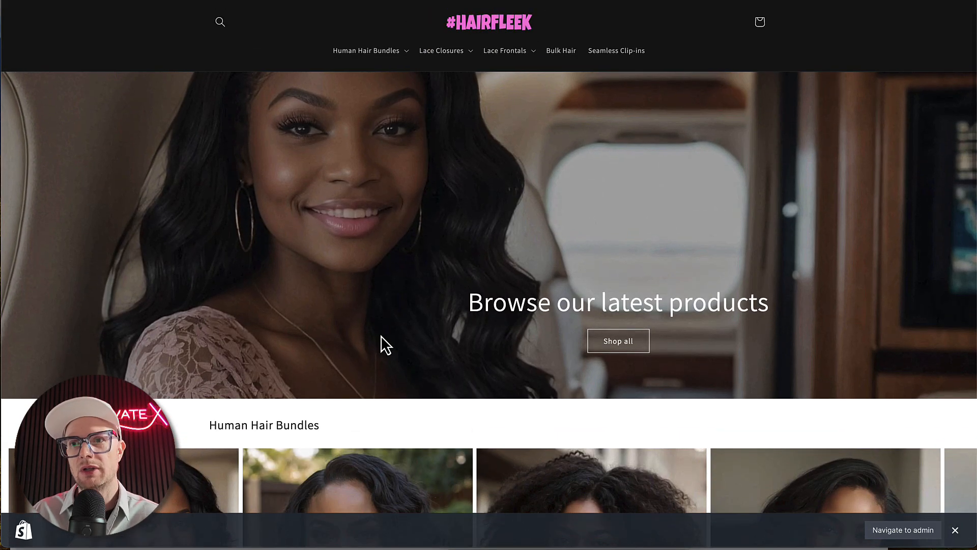
{"action": "scroll", "coordinate": [380, 336], "scroll_direction": "up", "scroll_amount": 1}
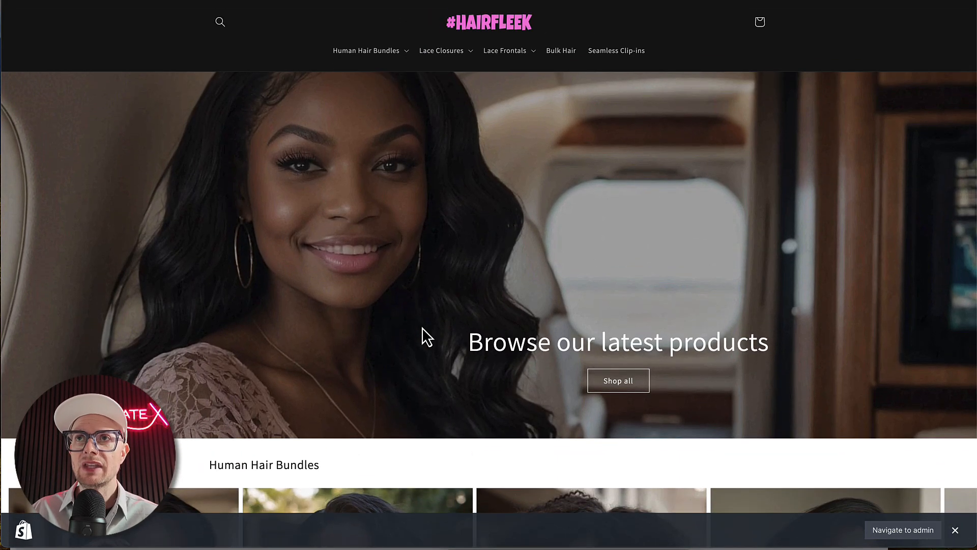
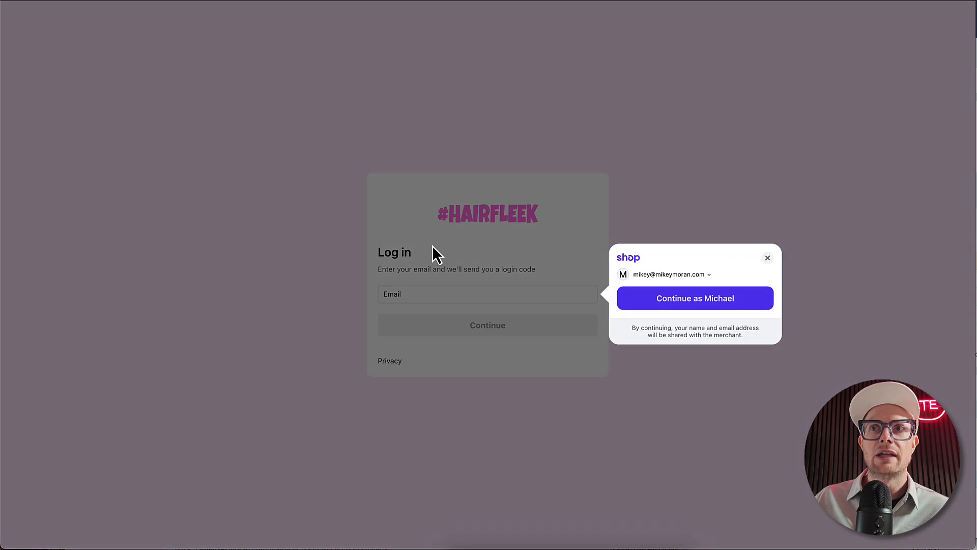
Leave the customer accounts settings in the Shopify admin and bring up the store's full list of product collections.
{"action": "left_click", "coordinate": [268, 179]}
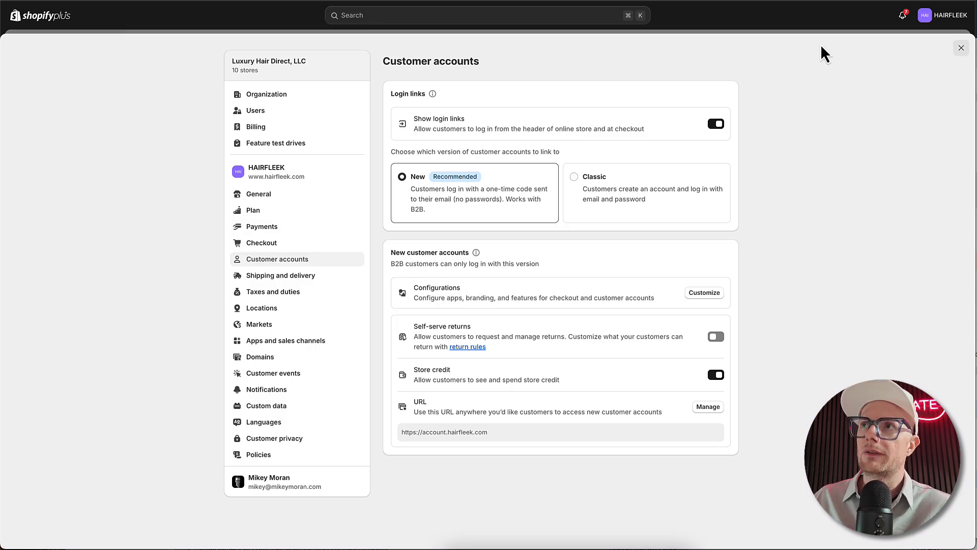
{"action": "left_click", "coordinate": [961, 48]}
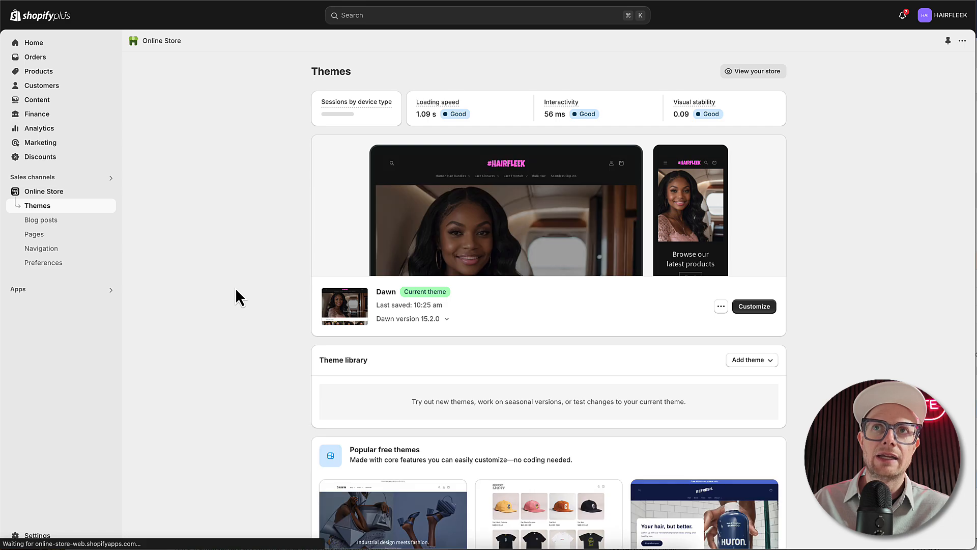
{"action": "left_click", "coordinate": [55, 72]}
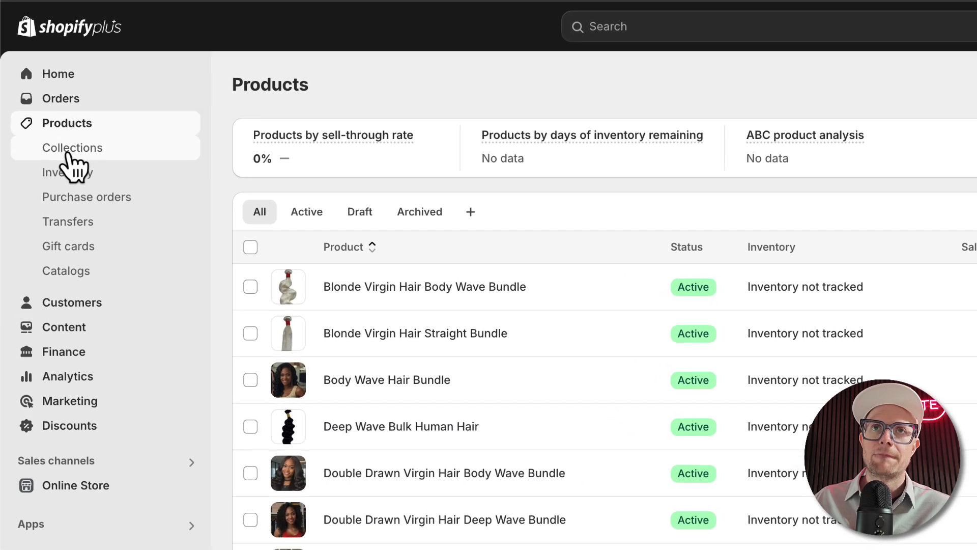
{"action": "left_click", "coordinate": [40, 89]}
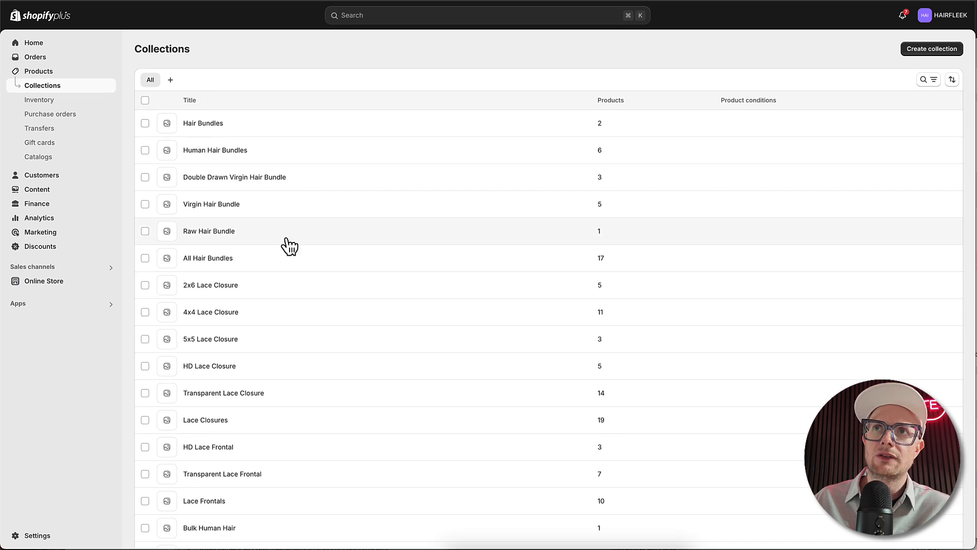
{"action": "scroll", "coordinate": [288, 244], "scroll_direction": "down", "scroll_amount": 1}
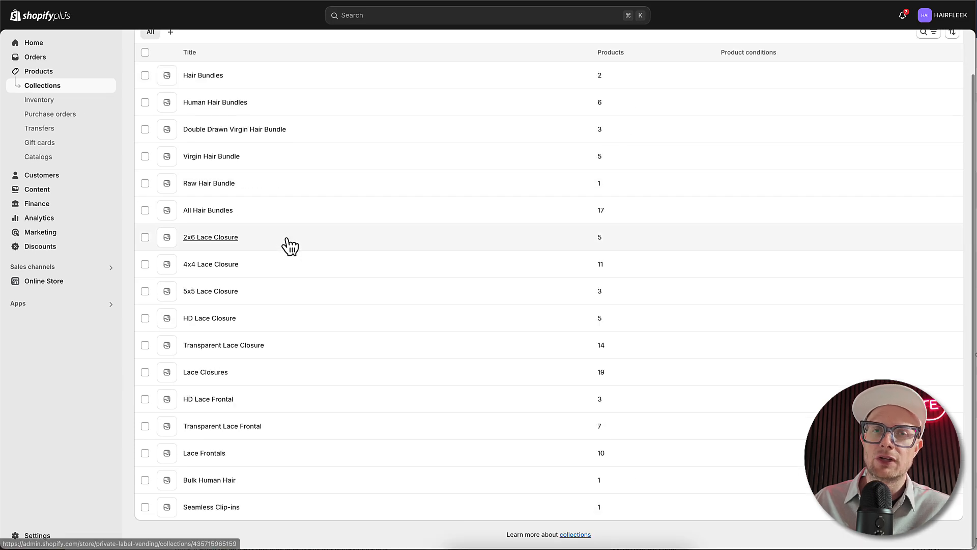
Open the Transparent Lace Closure collection for editing and review its description, assigned products and search engine listing.
{"action": "left_click", "coordinate": [247, 346]}
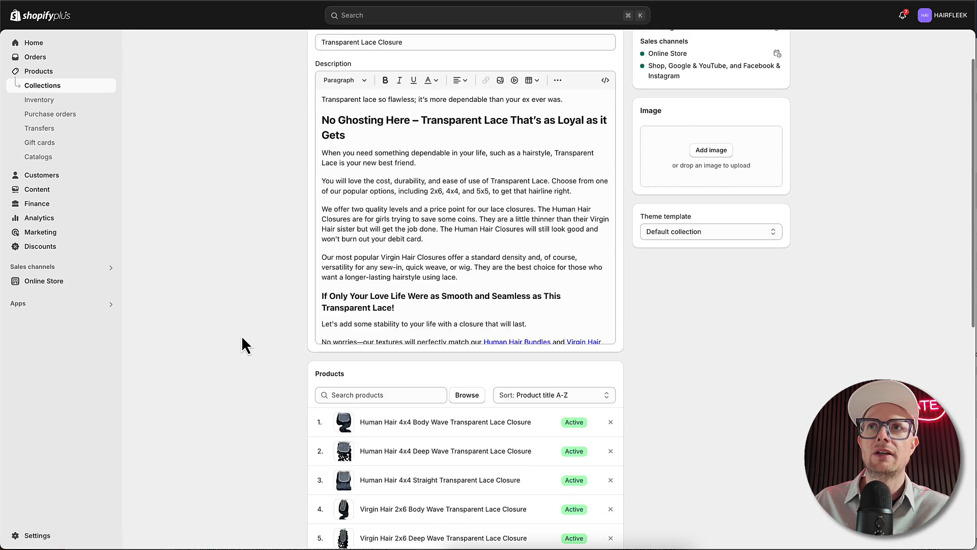
{"action": "scroll", "coordinate": [378, 305], "scroll_direction": "down", "scroll_amount": 3}
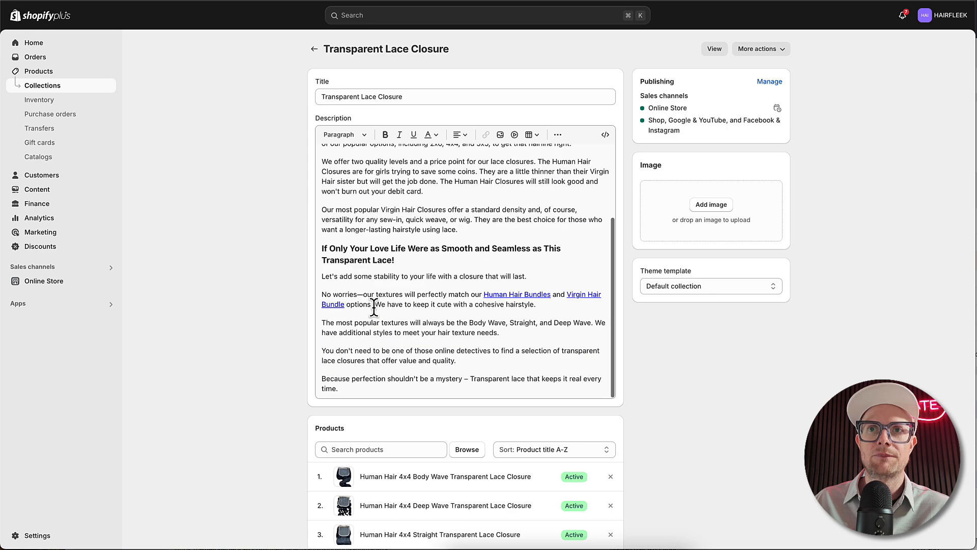
{"action": "scroll", "coordinate": [257, 379], "scroll_direction": "down", "scroll_amount": 3}
{"action": "scroll", "coordinate": [257, 379], "scroll_direction": "down", "scroll_amount": 6}
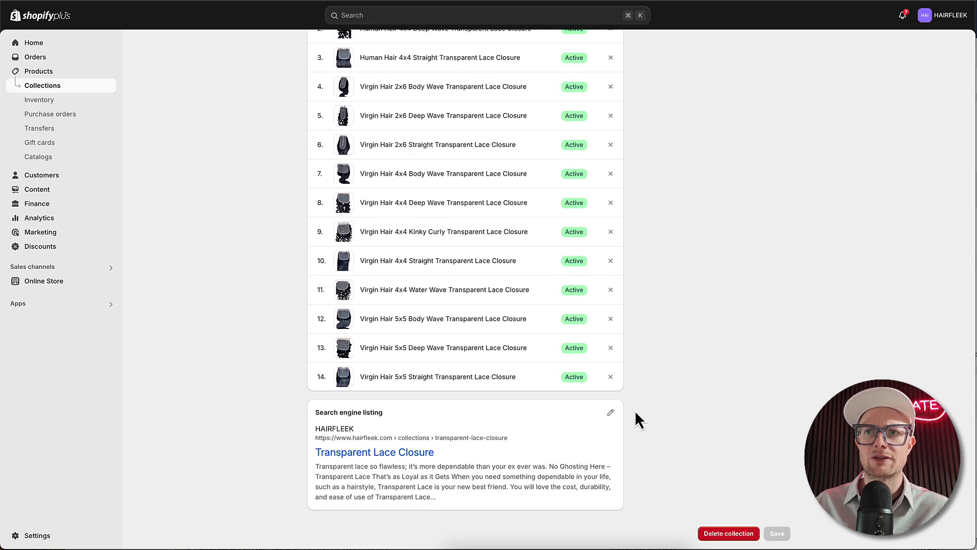
Examine the editable page title and meta description in the Transparent Lace Closure search engine listing, and discard the unsaved changes.
{"action": "left_click", "coordinate": [609, 415]}
{"action": "scroll", "coordinate": [674, 457], "scroll_direction": "down", "scroll_amount": 4}
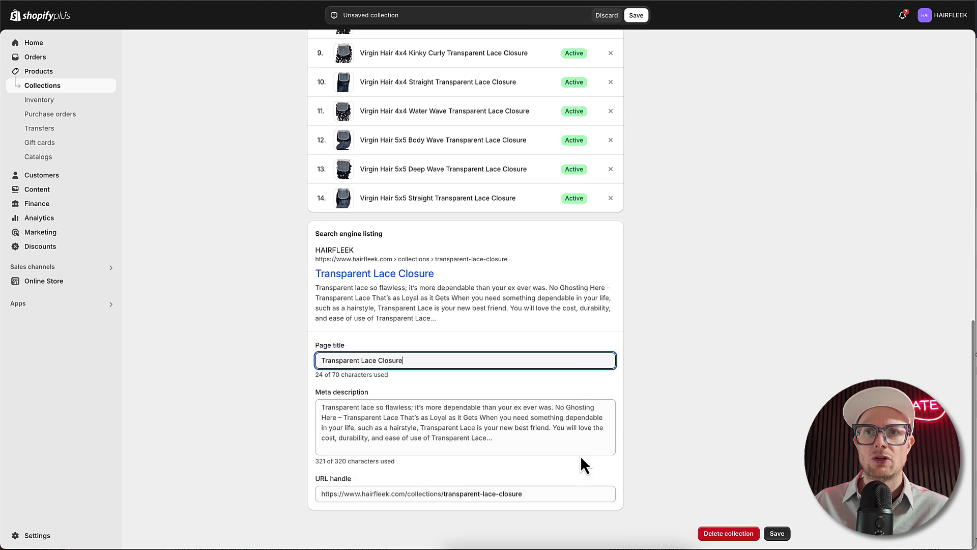
{"action": "left_click", "coordinate": [468, 433]}
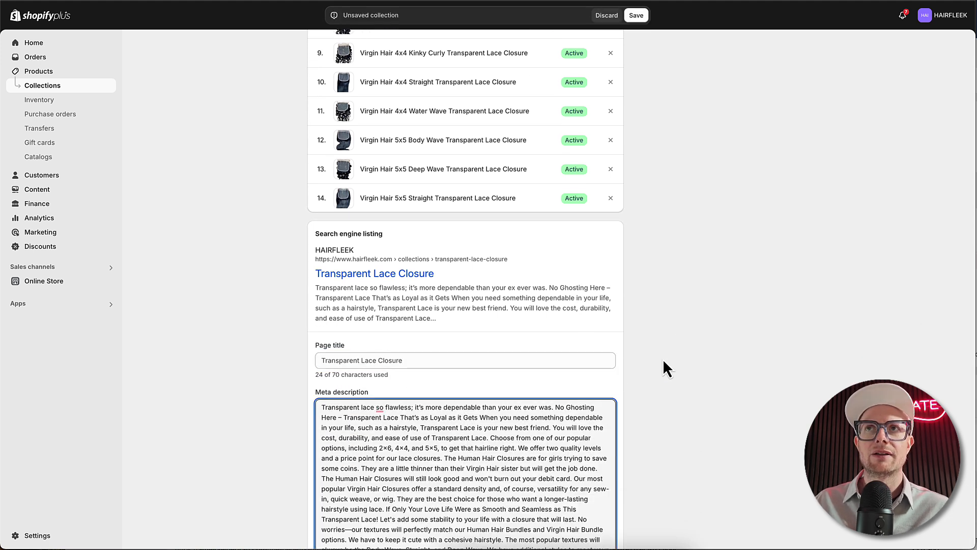
{"action": "left_click", "coordinate": [606, 15]}
{"action": "scroll", "coordinate": [267, 190], "scroll_direction": "up", "scroll_amount": 2}
{"action": "scroll", "coordinate": [267, 189], "scroll_direction": "up", "scroll_amount": 10}
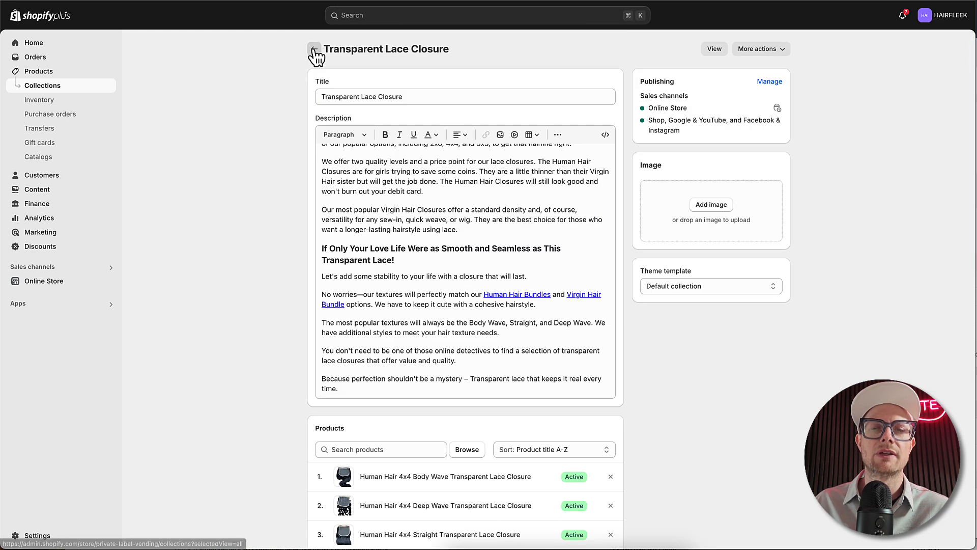
Go back to the collections list, open Virgin Hair Bundle and review its description, products and search engine listing.
{"action": "left_click", "coordinate": [312, 46]}
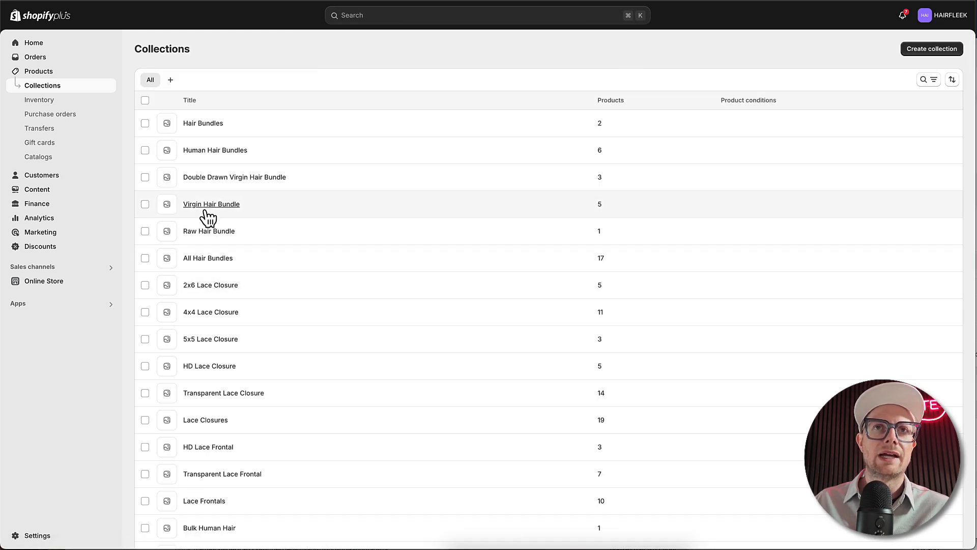
{"action": "left_click", "coordinate": [228, 225]}
{"action": "scroll", "coordinate": [237, 285], "scroll_direction": "down", "scroll_amount": 5}
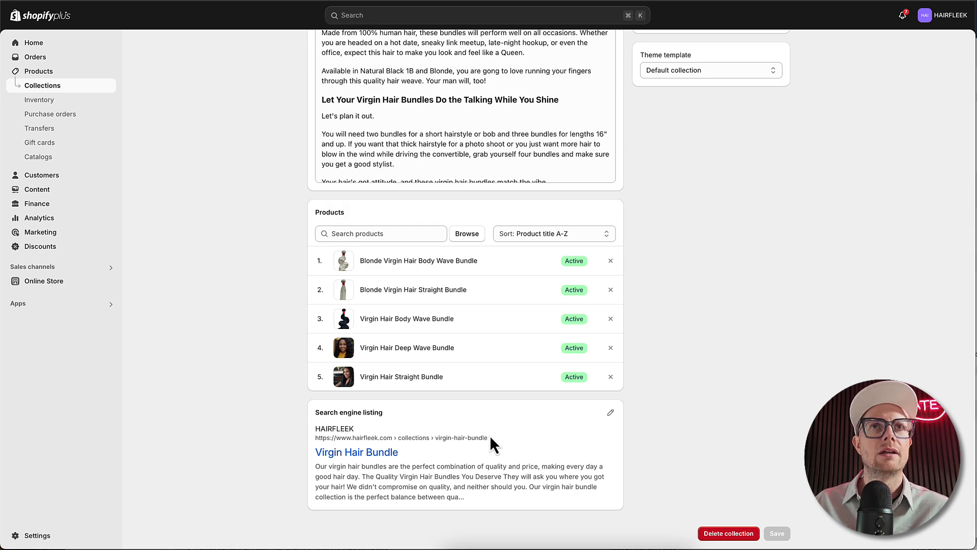
{"action": "scroll", "coordinate": [489, 435], "scroll_direction": "up", "scroll_amount": 5}
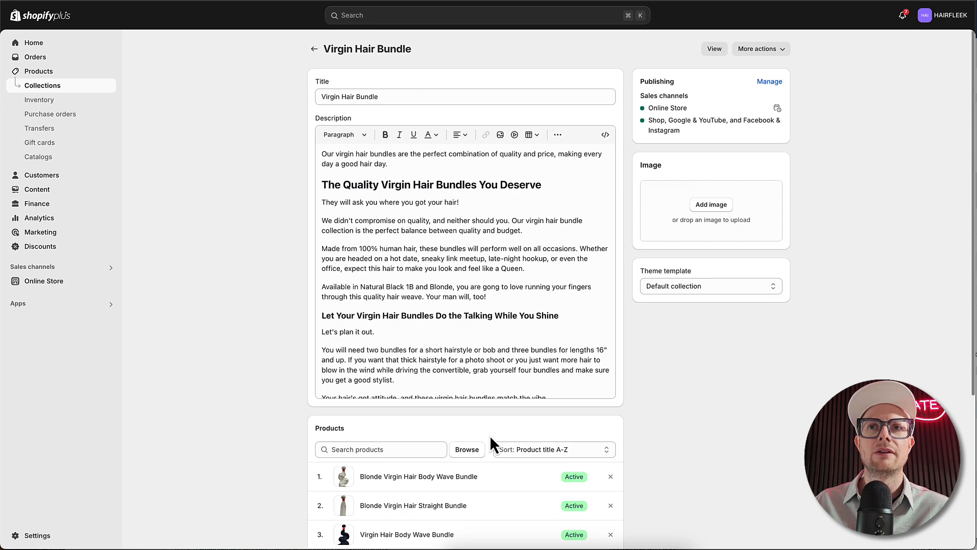
{"action": "scroll", "coordinate": [489, 436], "scroll_direction": "down", "scroll_amount": 5}
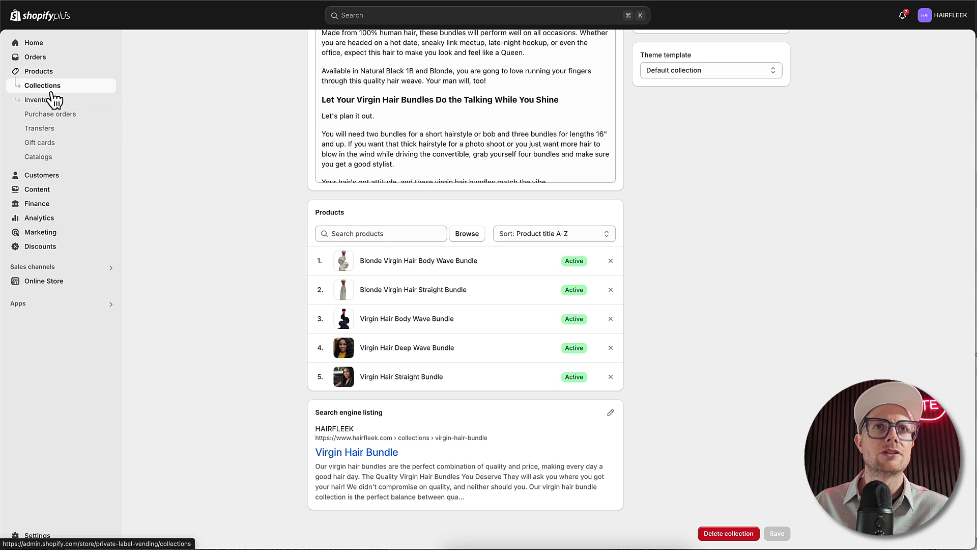
Open the Lace Frontals collection from the collections list and review its products and search engine listing preview.
{"action": "scroll", "coordinate": [214, 321], "scroll_direction": "down", "scroll_amount": 2}
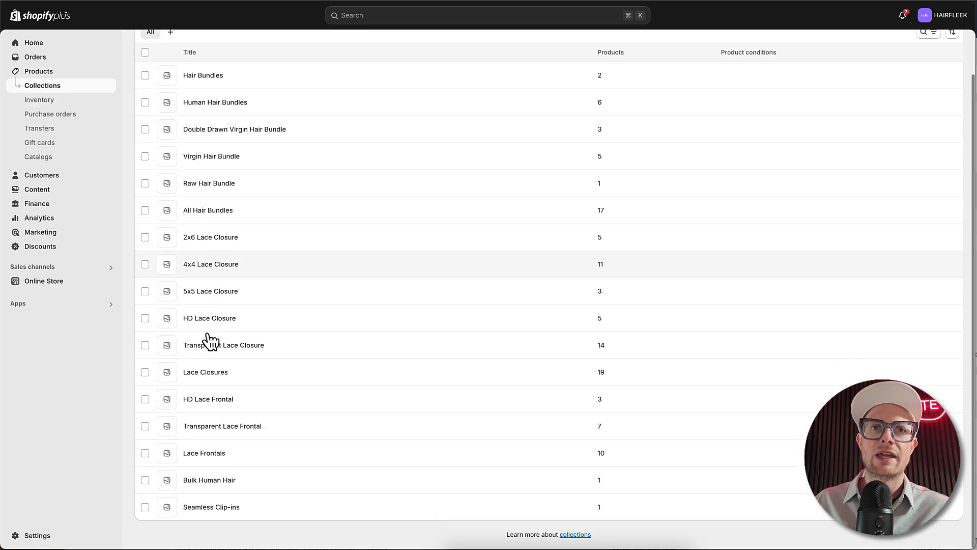
{"action": "left_click", "coordinate": [205, 453]}
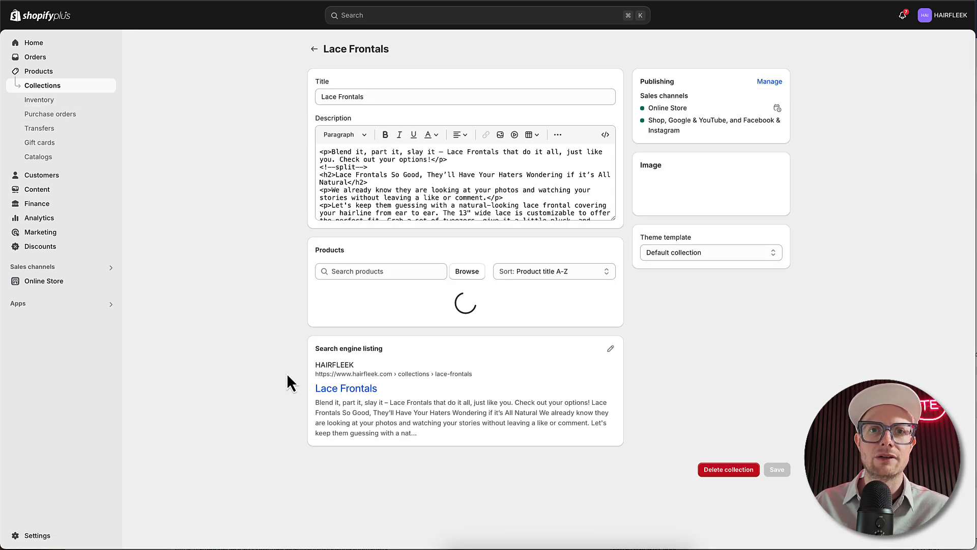
{"action": "scroll", "coordinate": [286, 373], "scroll_direction": "down", "scroll_amount": 7}
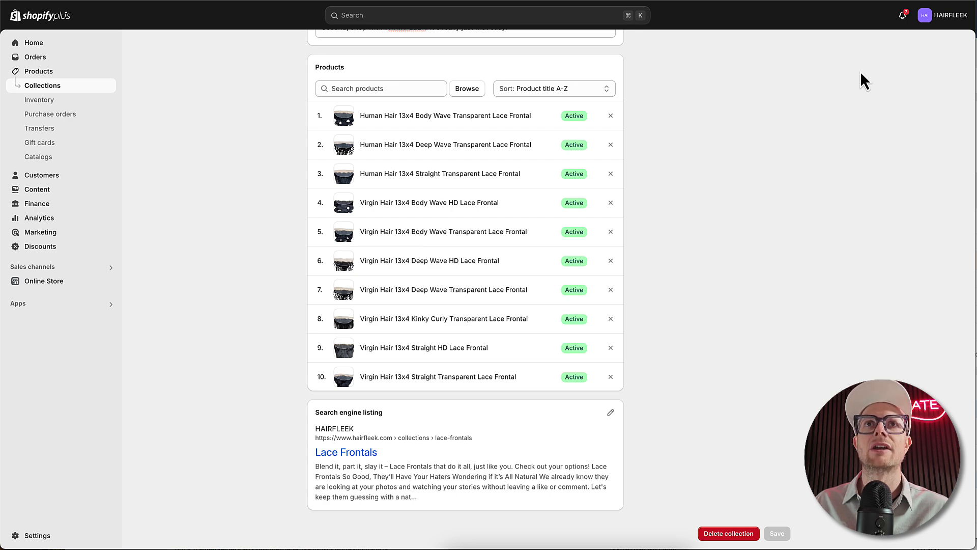
Return to the collections list, open the Hair Bundles collection and review its description, products and search engine listing.
{"action": "left_click", "coordinate": [41, 85]}
{"action": "scroll", "coordinate": [247, 253], "scroll_direction": "down", "scroll_amount": 2}
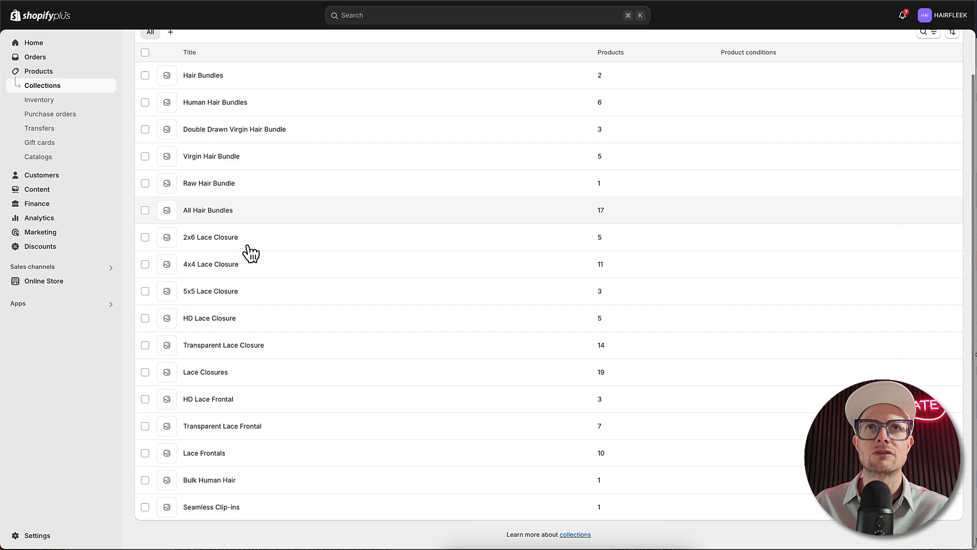
{"action": "left_click", "coordinate": [204, 76]}
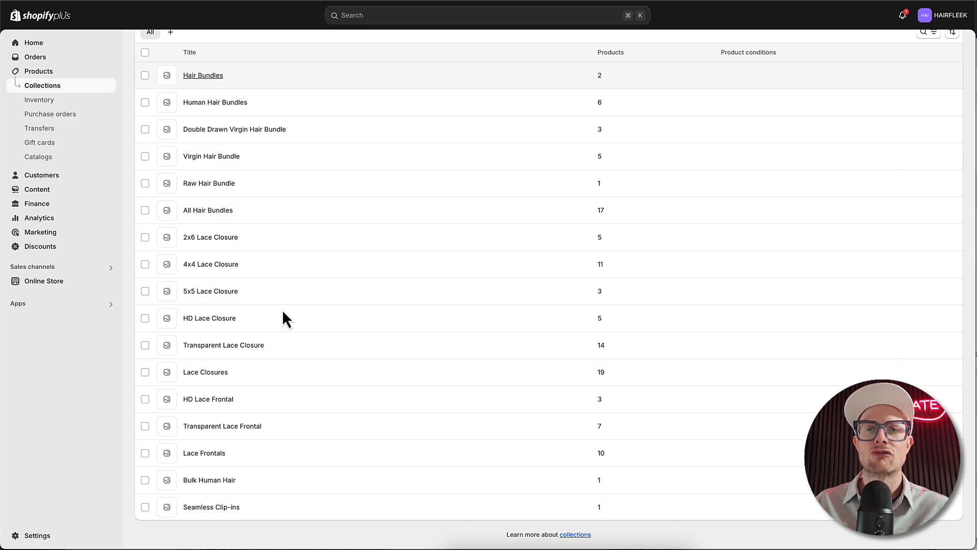
{"action": "scroll", "coordinate": [282, 310], "scroll_direction": "down", "scroll_amount": 2}
{"action": "scroll", "coordinate": [282, 318], "scroll_direction": "down", "scroll_amount": 2}
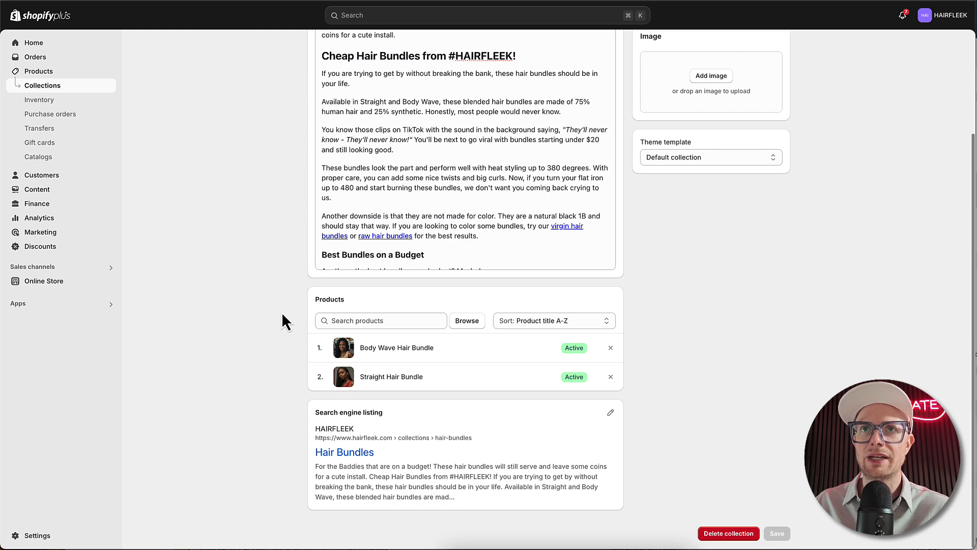
Open the Hair Bundles search engine listing for editing and examine its page title, meta description and URL handle.
{"action": "left_click", "coordinate": [613, 413]}
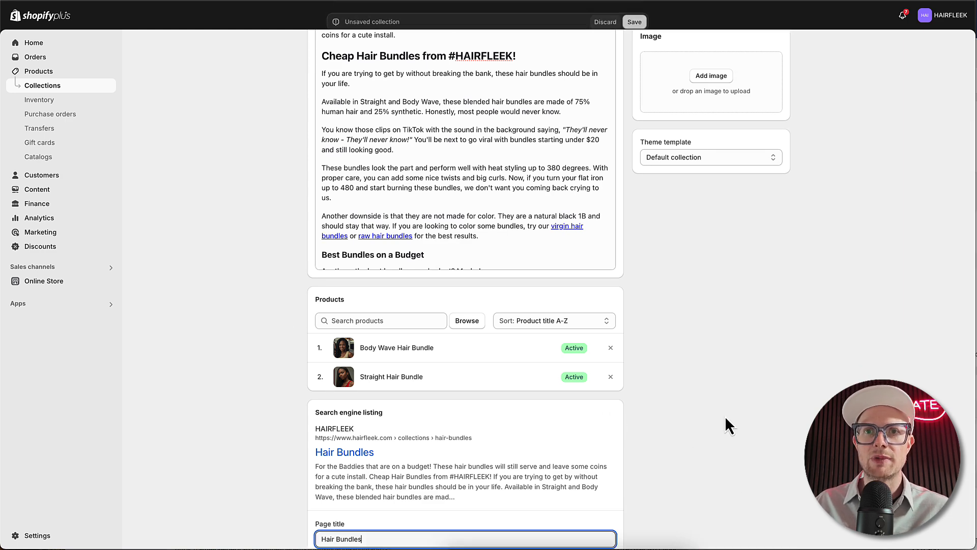
{"action": "scroll", "coordinate": [726, 425], "scroll_direction": "down", "scroll_amount": 3}
{"action": "scroll", "coordinate": [738, 425], "scroll_direction": "up", "scroll_amount": 5}
{"action": "scroll", "coordinate": [735, 418], "scroll_direction": "up", "scroll_amount": 1}
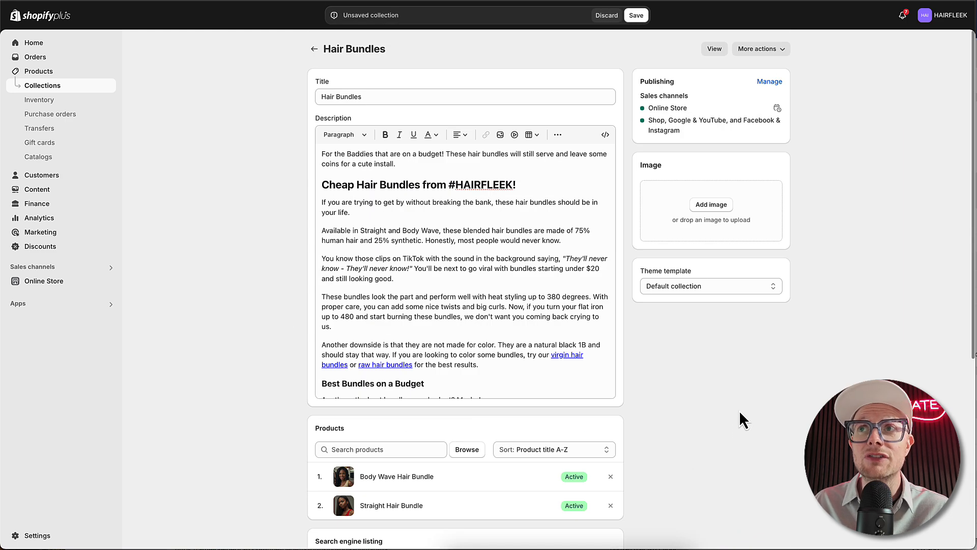
{"action": "left_click", "coordinate": [314, 51]}
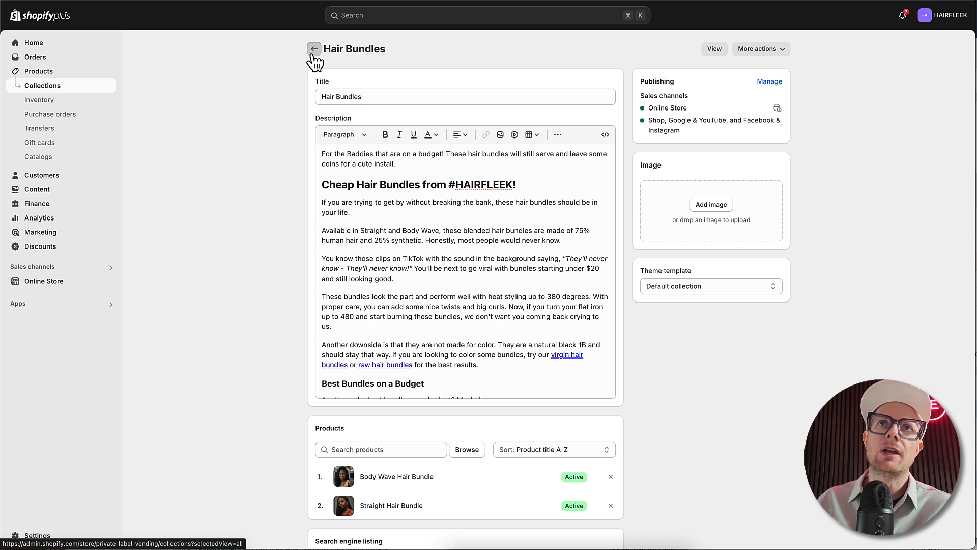
{"action": "scroll", "coordinate": [253, 107], "scroll_direction": "down", "scroll_amount": 6}
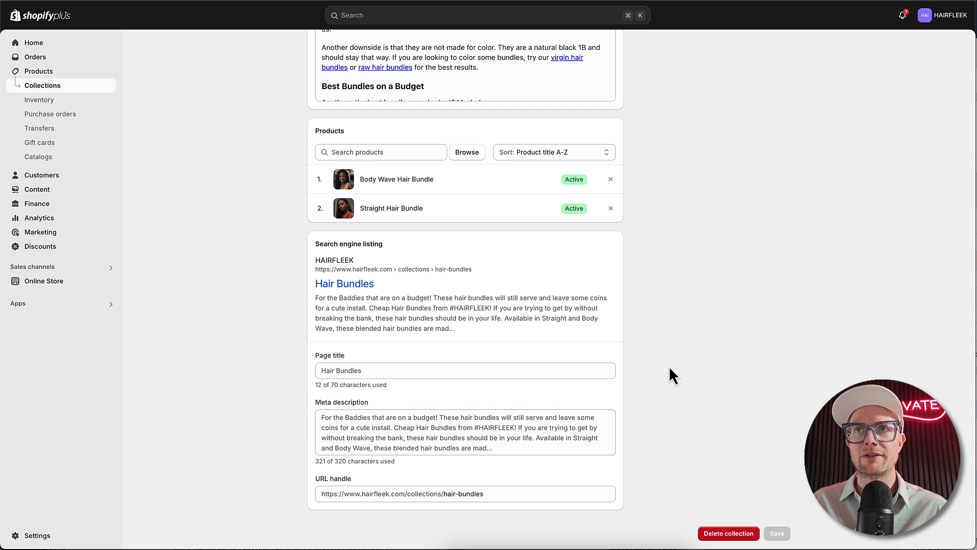
{"action": "scroll", "coordinate": [670, 375], "scroll_direction": "up", "scroll_amount": 6}
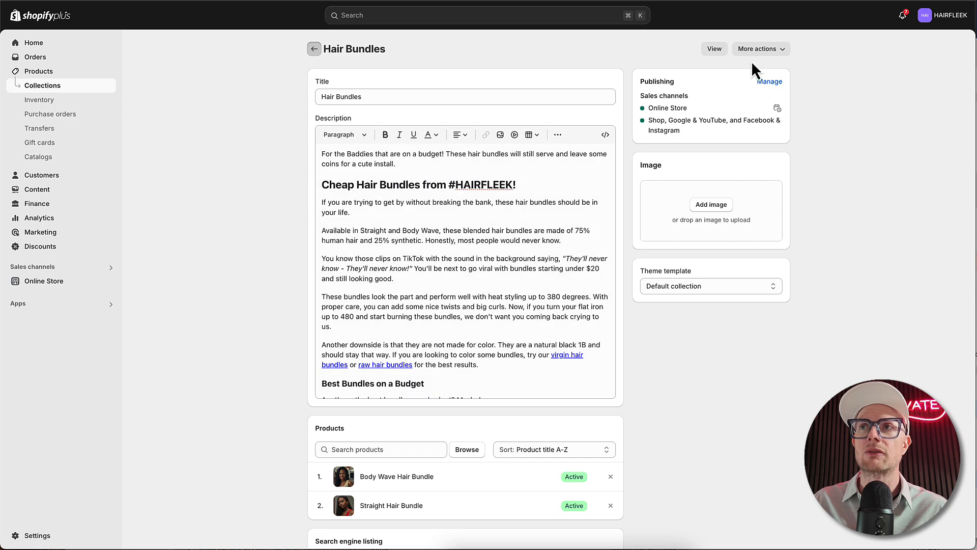
View the Hair Bundles collection on the storefront and review its intro, products and the long description below them.
{"action": "left_click", "coordinate": [715, 48]}
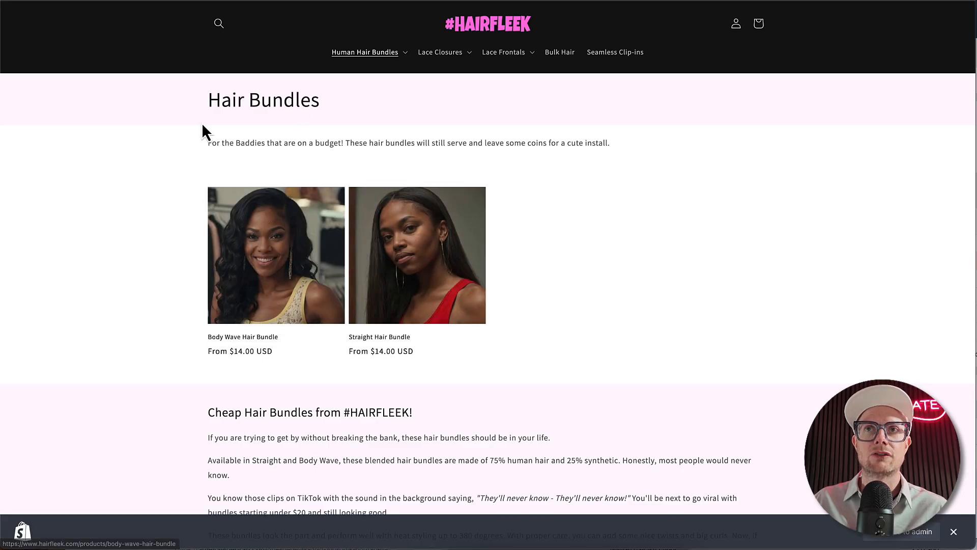
{"action": "scroll", "coordinate": [528, 244], "scroll_direction": "down", "scroll_amount": 8}
{"action": "scroll", "coordinate": [365, 209], "scroll_direction": "up", "scroll_amount": 3}
{"action": "scroll", "coordinate": [365, 209], "scroll_direction": "up", "scroll_amount": 4}
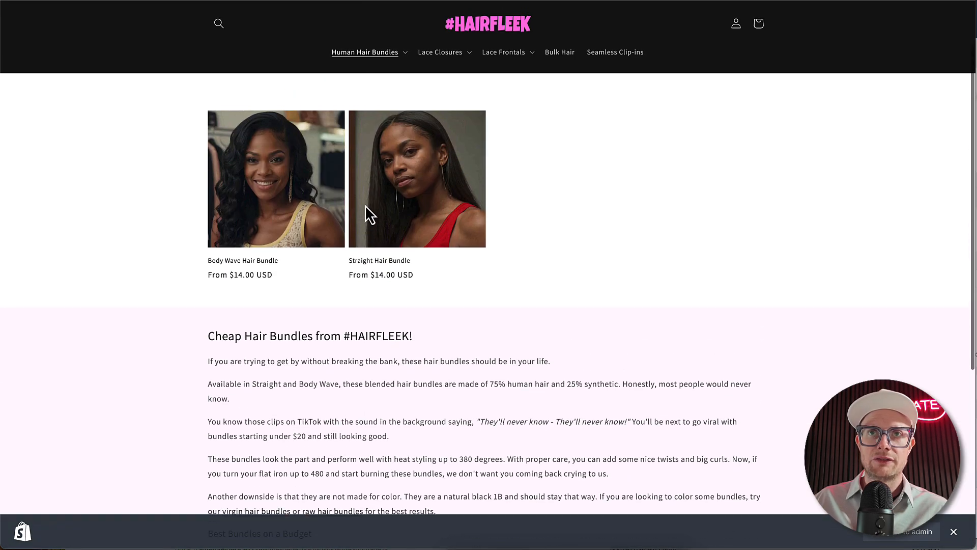
{"action": "scroll", "coordinate": [244, 280], "scroll_direction": "down", "scroll_amount": 6}
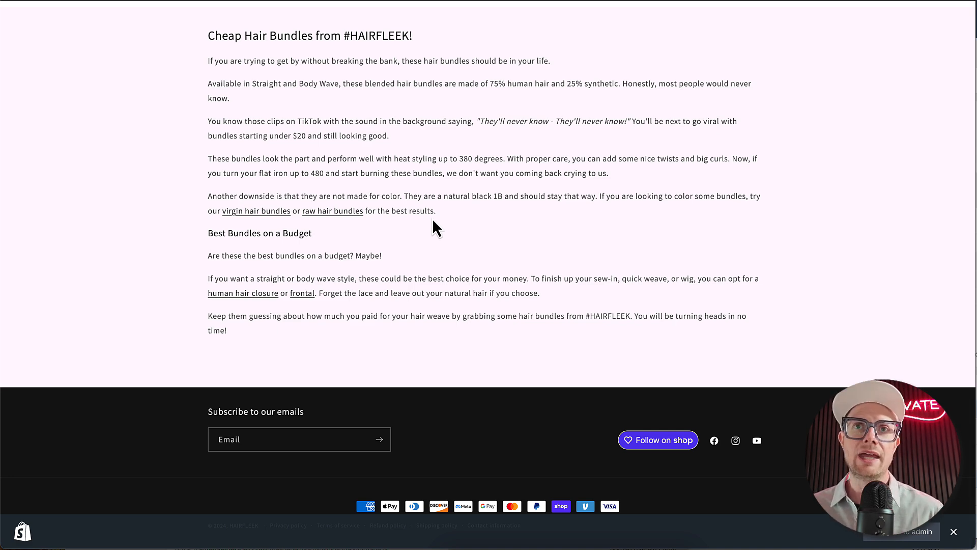
{"action": "scroll", "coordinate": [432, 218], "scroll_direction": "up", "scroll_amount": 7}
Open the Body Wave Hair Bundle on the storefront and examine its images, Pairs well with block, description and related products.
{"action": "left_click", "coordinate": [281, 284]}
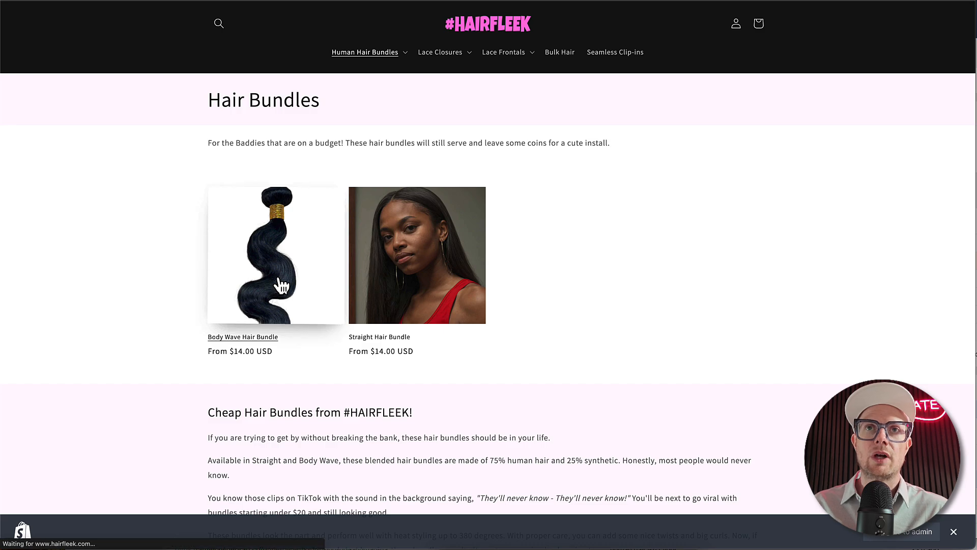
{"action": "scroll", "coordinate": [786, 226], "scroll_direction": "down", "scroll_amount": 10}
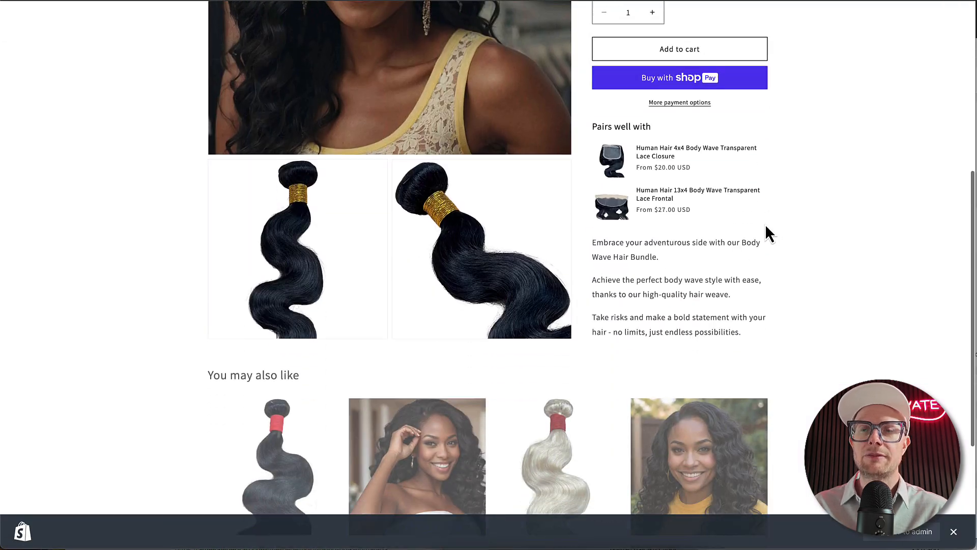
{"action": "scroll", "coordinate": [326, 361], "scroll_direction": "up", "scroll_amount": 3}
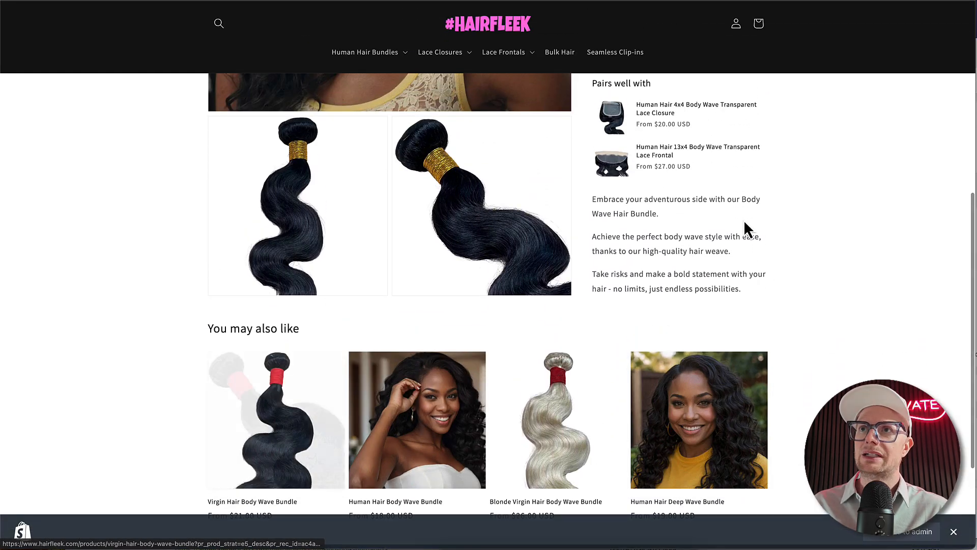
{"action": "scroll", "coordinate": [589, 311], "scroll_direction": "up", "scroll_amount": 3}
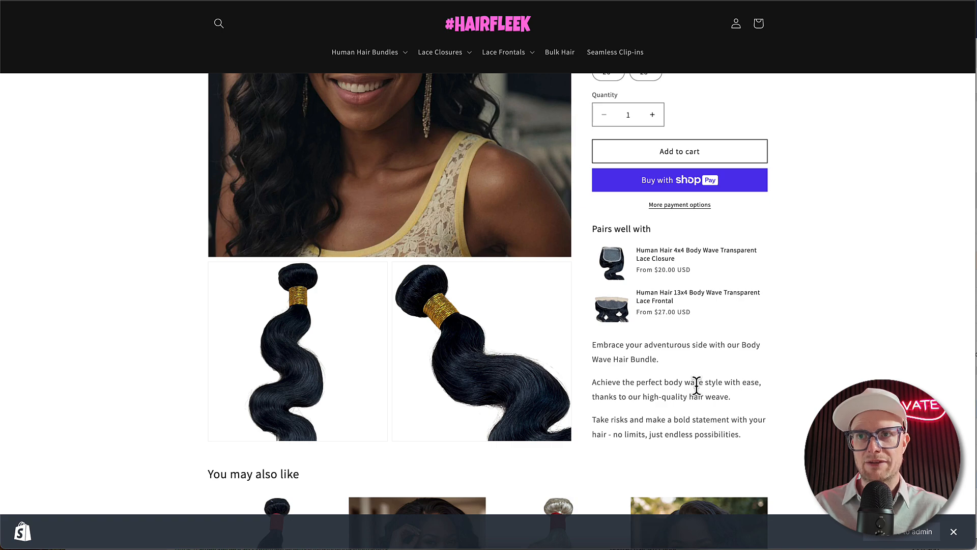
{"action": "scroll", "coordinate": [697, 385], "scroll_direction": "down", "scroll_amount": 3}
{"action": "scroll", "coordinate": [698, 393], "scroll_direction": "up", "scroll_amount": 5}
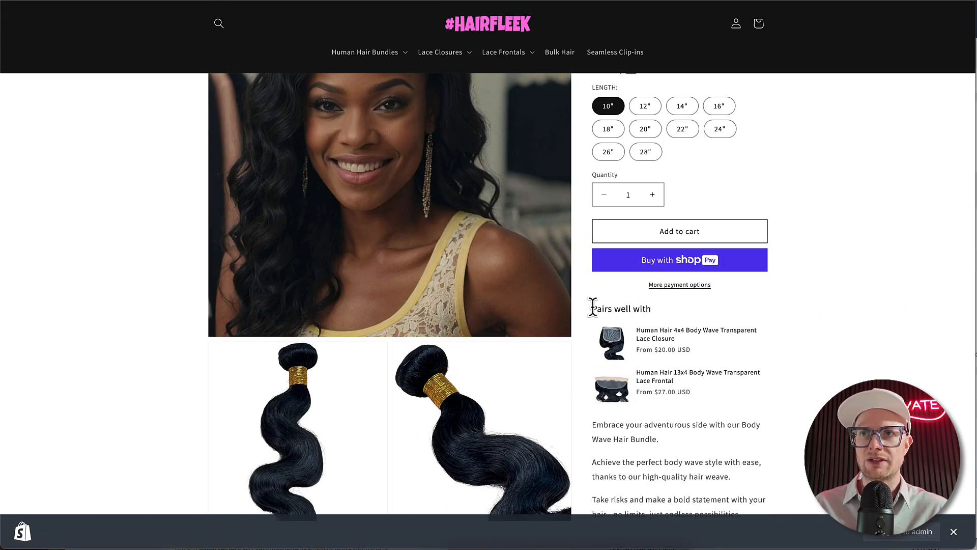
{"action": "left_click_drag", "start_coordinate": [593, 307], "coordinate": [654, 317]}
{"action": "left_click", "coordinate": [652, 310]}
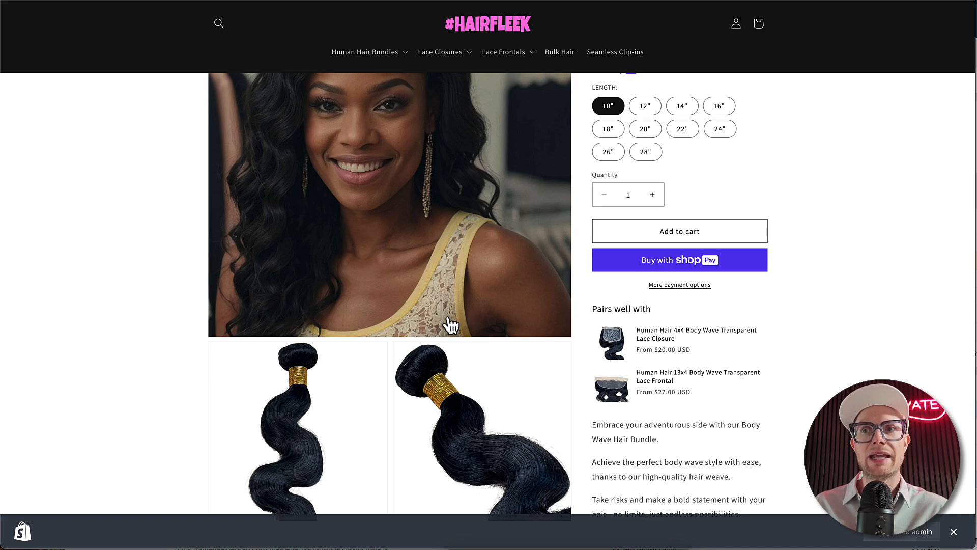
{"action": "scroll", "coordinate": [451, 325], "scroll_direction": "down", "scroll_amount": 8}
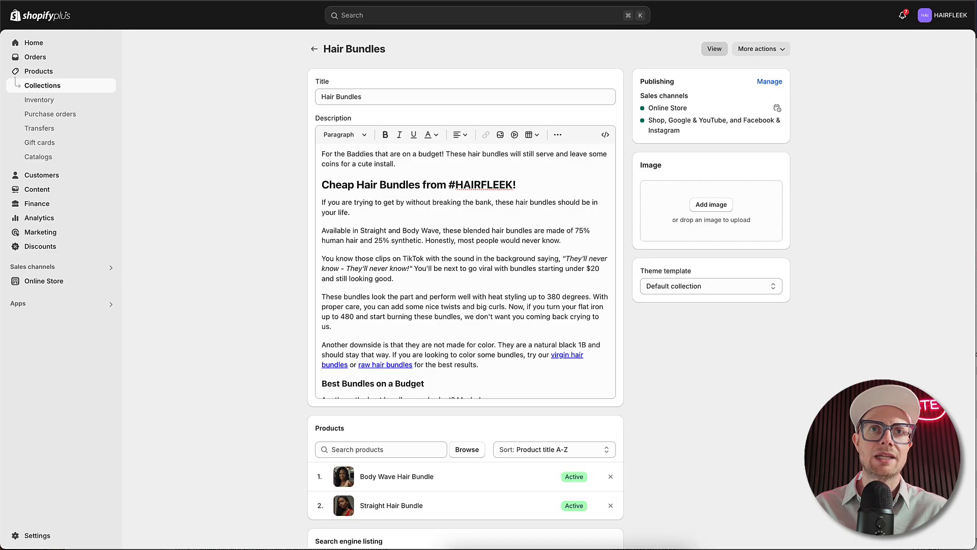
Open the current Dawn theme for customizing and review the home page in the mobile and desktop previews.
{"action": "left_click", "coordinate": [51, 281]}
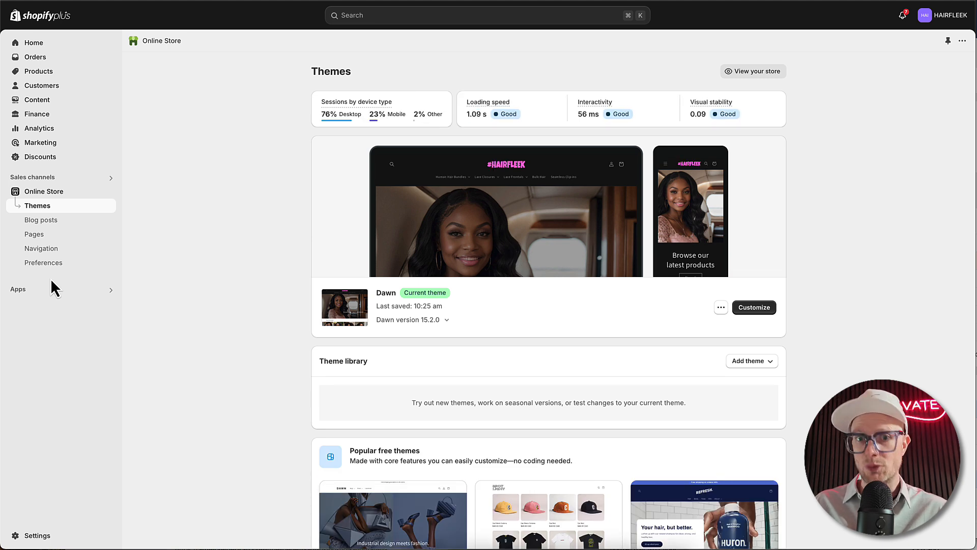
{"action": "left_click", "coordinate": [753, 308]}
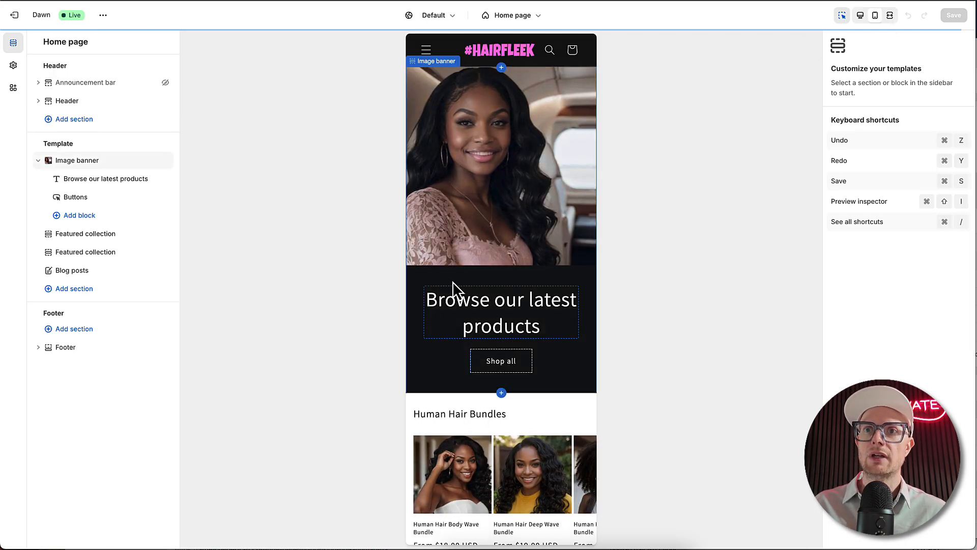
{"action": "scroll", "coordinate": [453, 282], "scroll_direction": "down", "scroll_amount": 6}
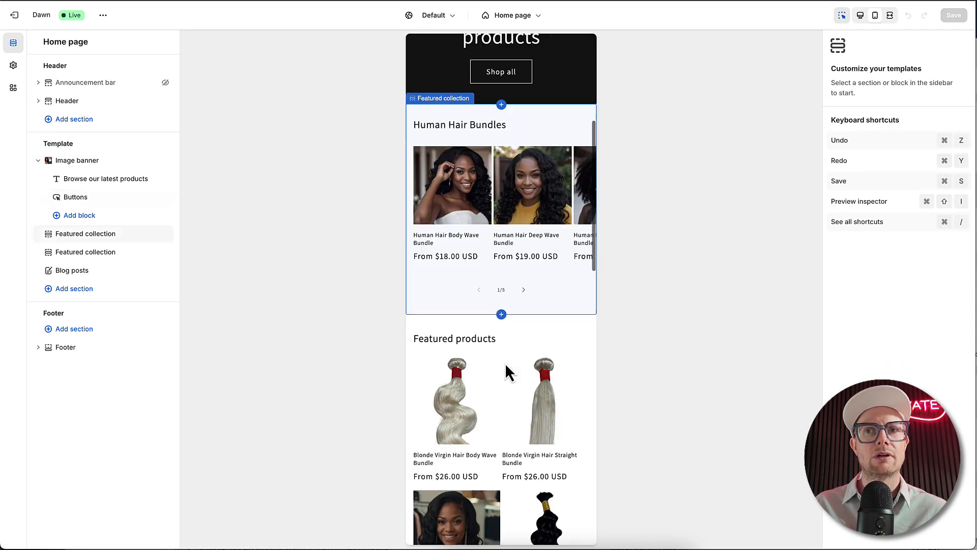
{"action": "scroll", "coordinate": [505, 363], "scroll_direction": "down", "scroll_amount": 15}
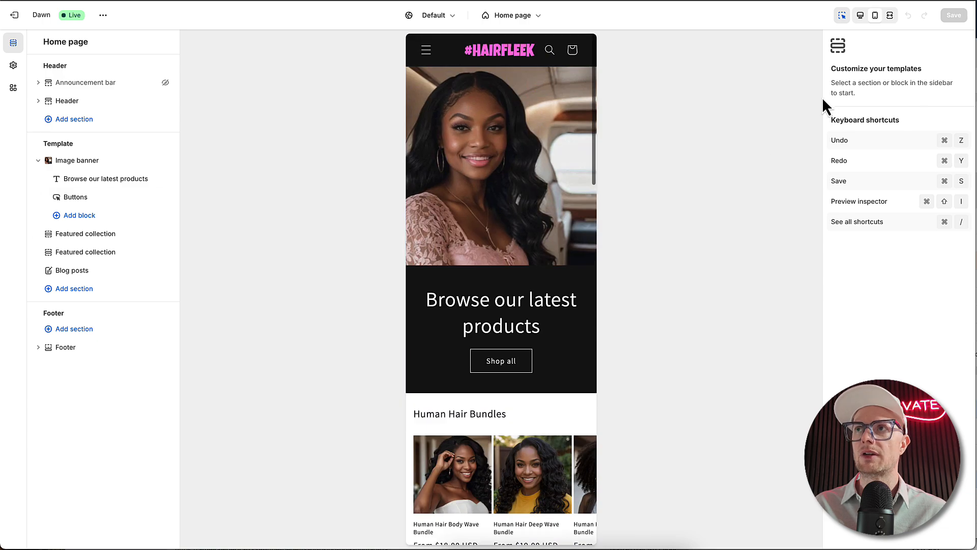
{"action": "left_click", "coordinate": [860, 16]}
{"action": "scroll", "coordinate": [560, 266], "scroll_direction": "down", "scroll_amount": 15}
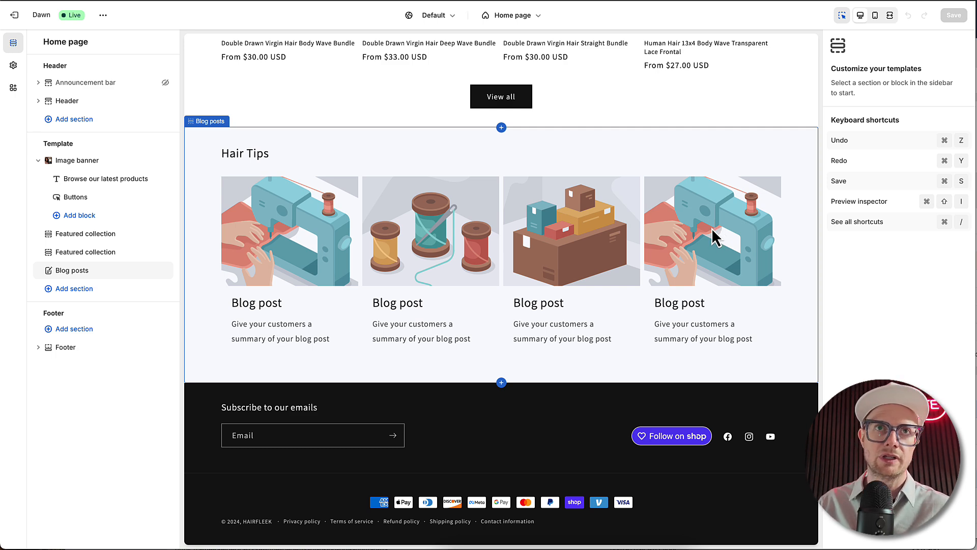
{"action": "scroll", "coordinate": [711, 228], "scroll_direction": "up", "scroll_amount": 15}
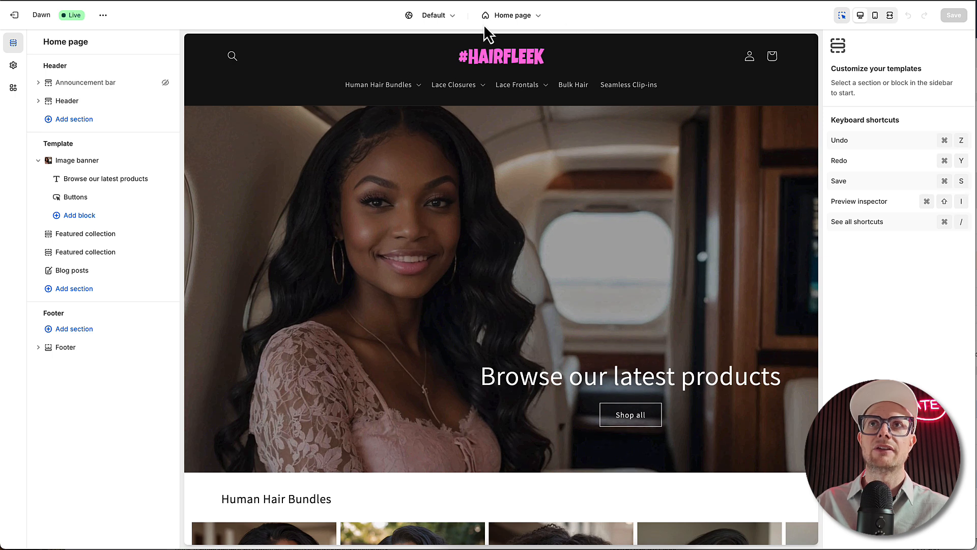
Create a product template named Hair Bundles based on Default product.
{"action": "left_click", "coordinate": [500, 20]}
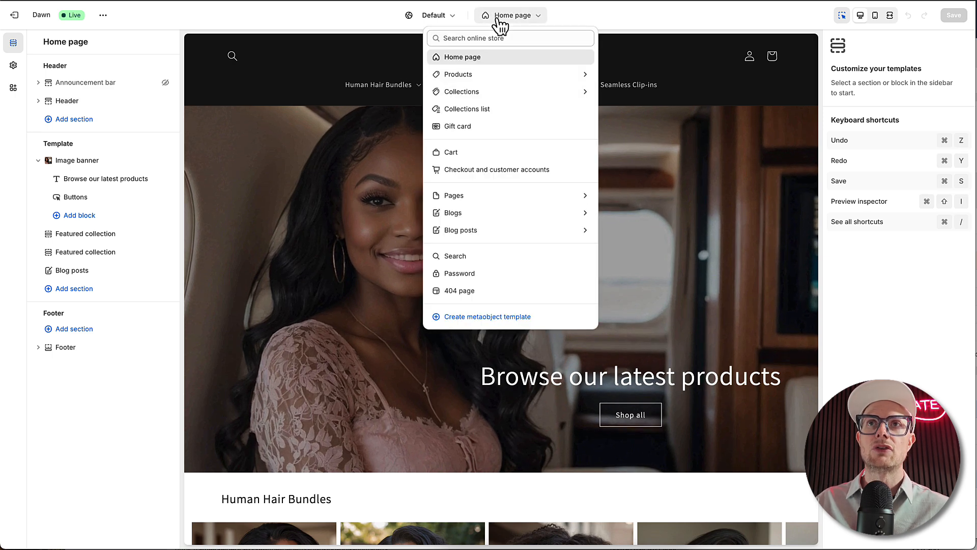
{"action": "left_click", "coordinate": [472, 95]}
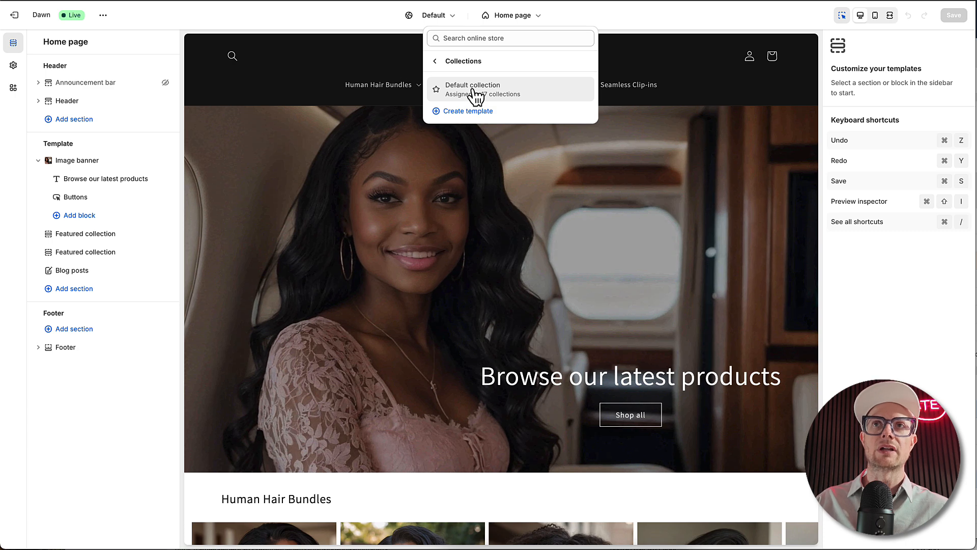
{"action": "left_click", "coordinate": [442, 63]}
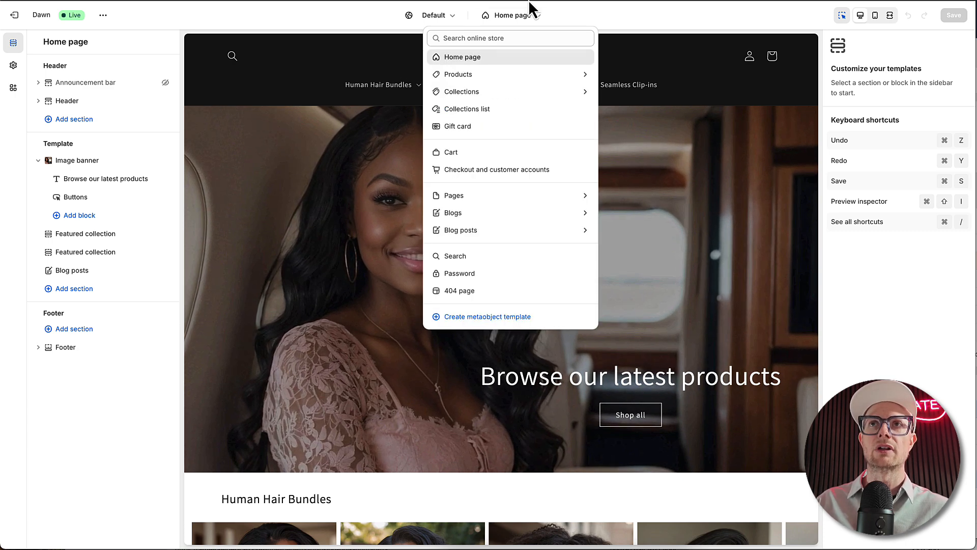
{"action": "left_click", "coordinate": [474, 77]}
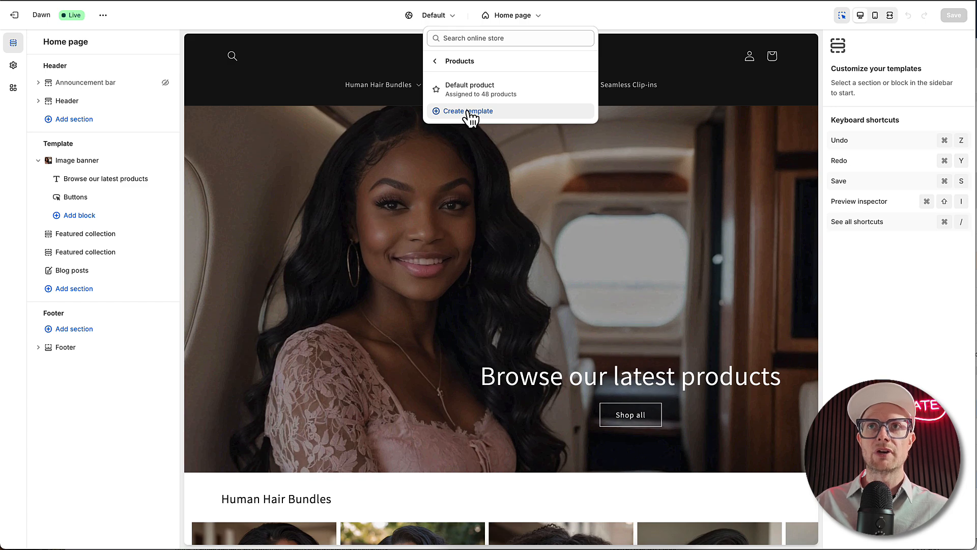
{"action": "left_click", "coordinate": [468, 111]}
{"action": "left_click", "coordinate": [406, 269]}
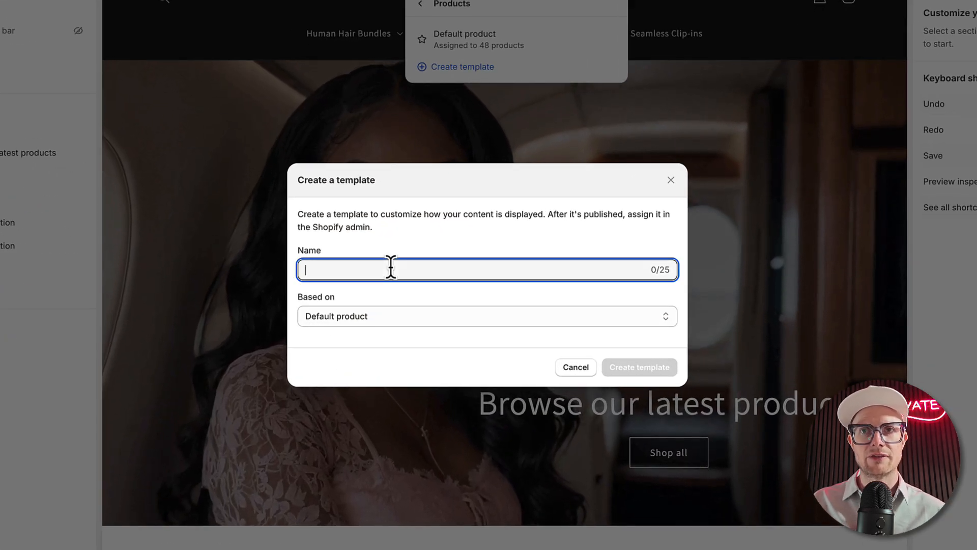
{"action": "type", "text": "Hair Bundles"}
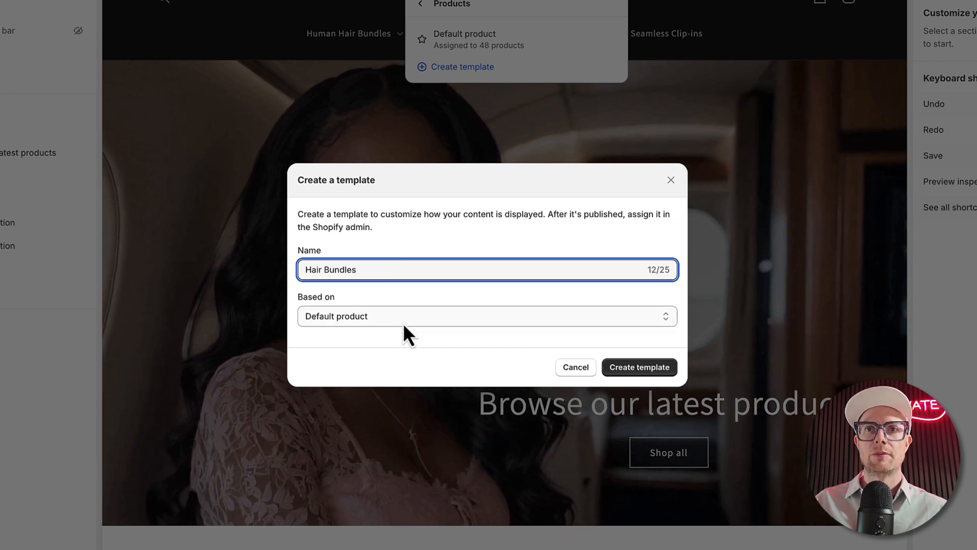
{"action": "left_click", "coordinate": [629, 371]}
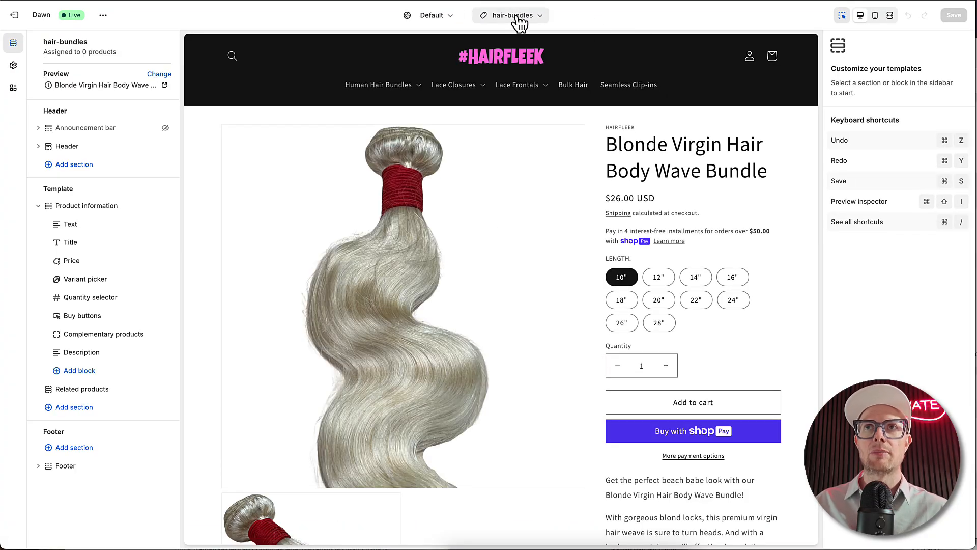
Leave the theme editor, open the Hair Bundles collection and check which theme templates it offers.
{"action": "left_click", "coordinate": [16, 18]}
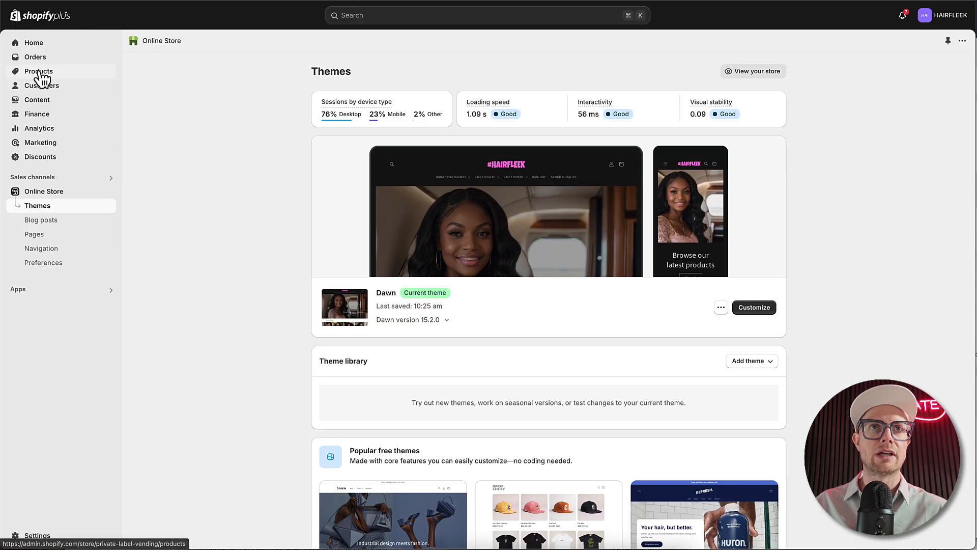
{"action": "left_click", "coordinate": [38, 72]}
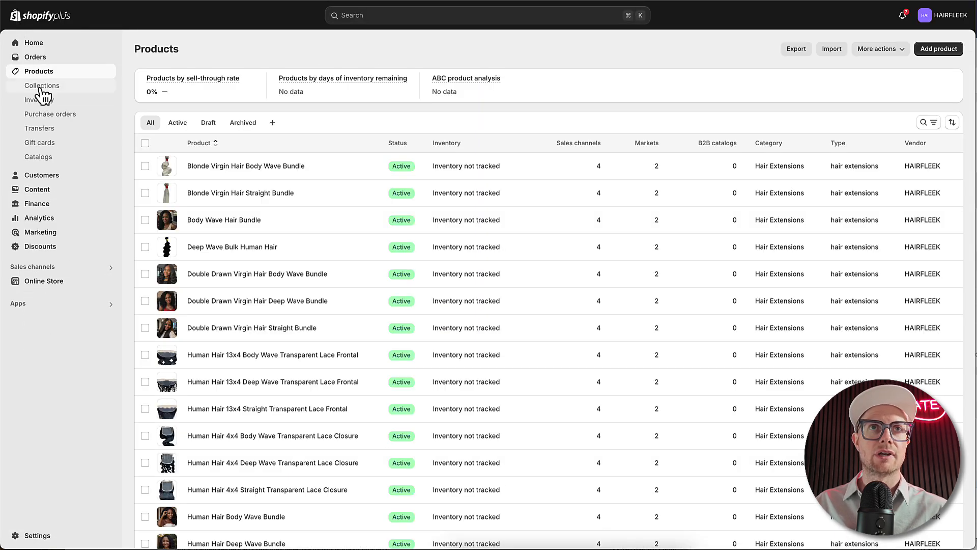
{"action": "left_click", "coordinate": [40, 86]}
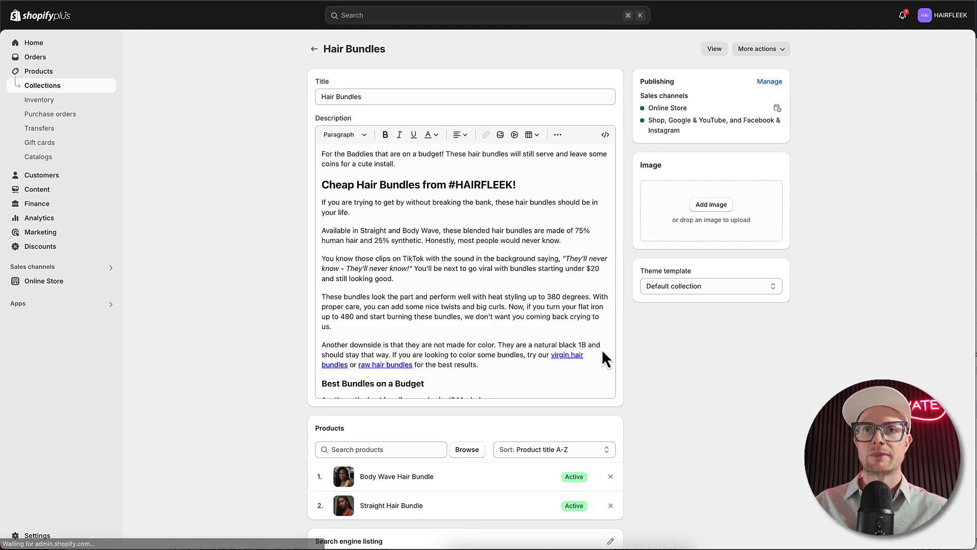
{"action": "scroll", "coordinate": [436, 408], "scroll_direction": "down", "scroll_amount": 3}
{"action": "scroll", "coordinate": [435, 414], "scroll_direction": "up", "scroll_amount": 3}
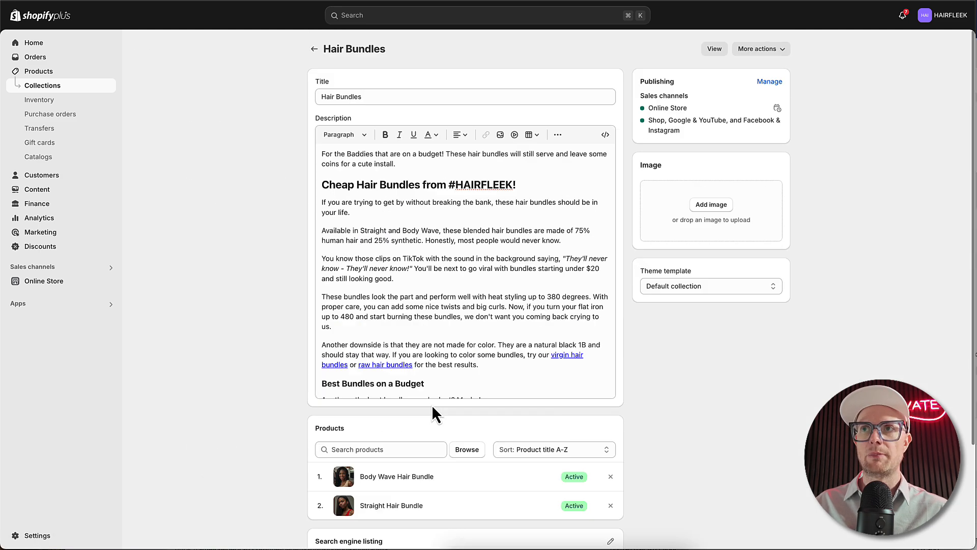
{"action": "left_click", "coordinate": [671, 287]}
{"action": "left_click", "coordinate": [672, 287]}
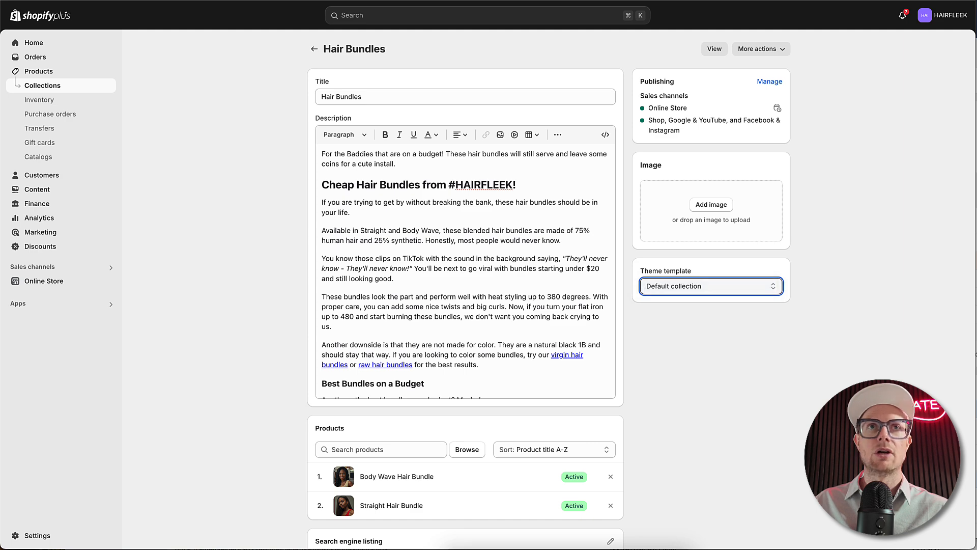
Reload the Hair Bundles collection page and check its theme template options again for the new template.
{"action": "left_click", "coordinate": [47, 0]}
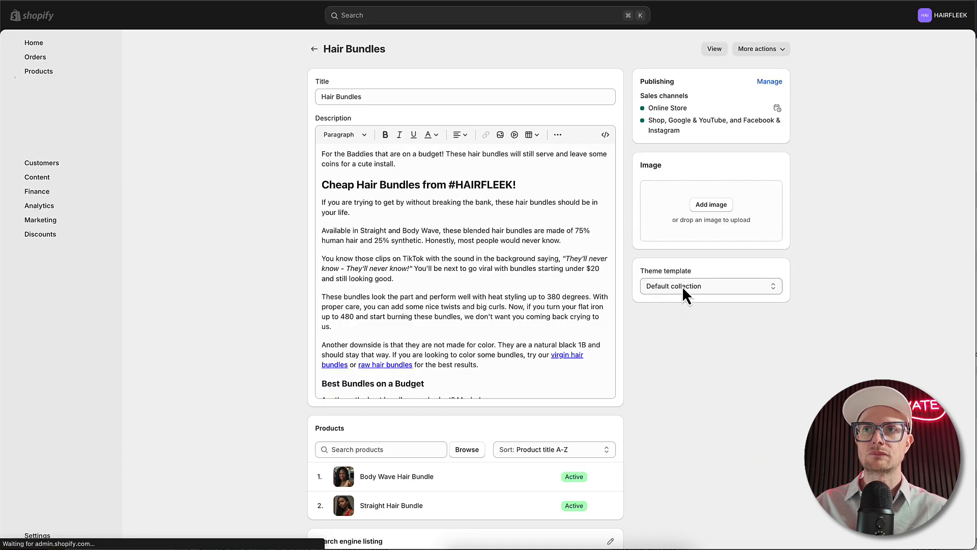
{"action": "left_click", "coordinate": [676, 291]}
{"action": "left_click", "coordinate": [675, 293]}
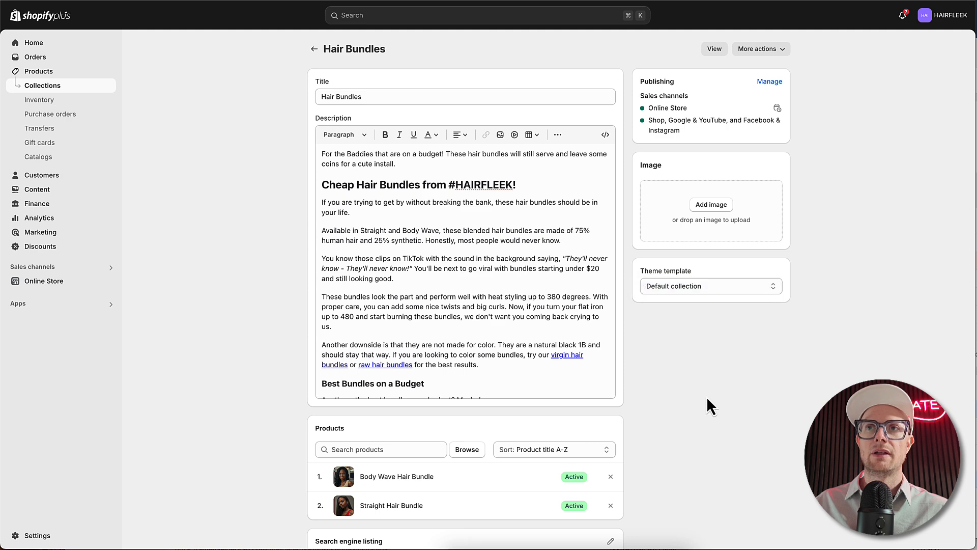
{"action": "left_click", "coordinate": [52, 1]}
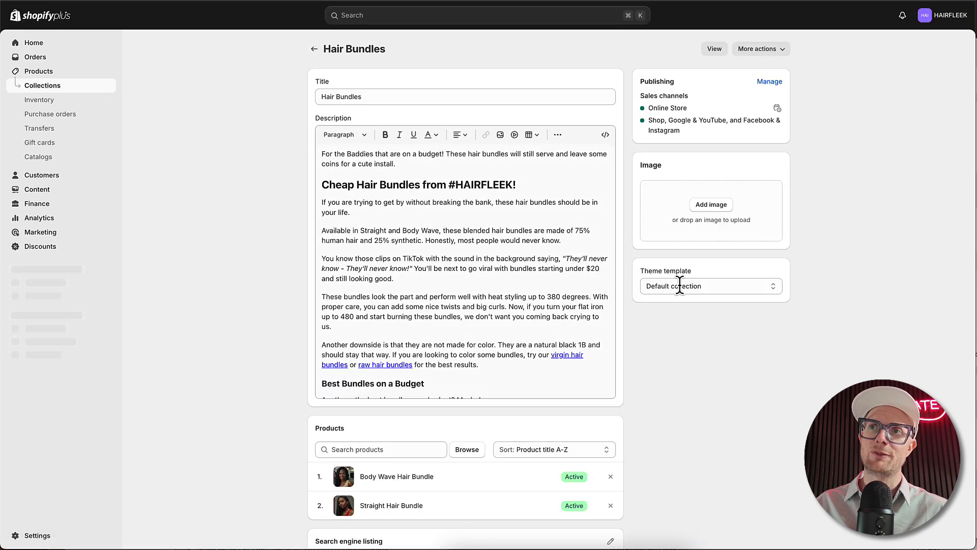
{"action": "left_click", "coordinate": [683, 287]}
{"action": "left_click", "coordinate": [690, 359]}
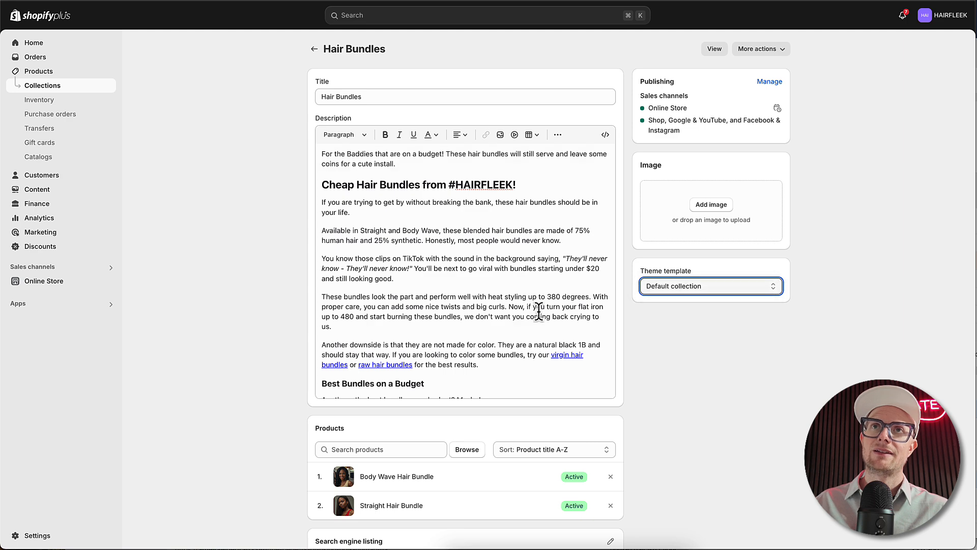
{"action": "left_click", "coordinate": [247, 162]}
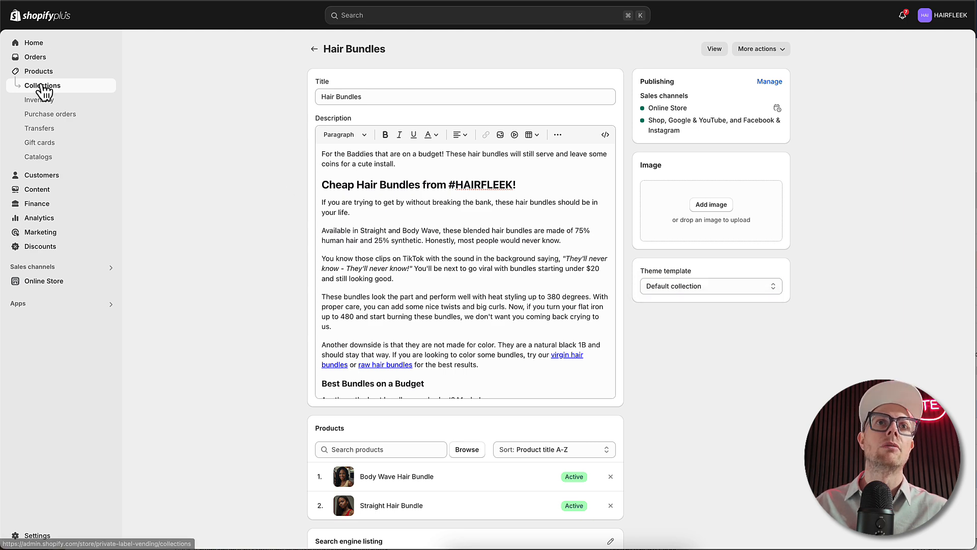
Assign the hair-bundles theme template to the Body Wave Hair Bundle product and save it.
{"action": "left_click", "coordinate": [41, 74]}
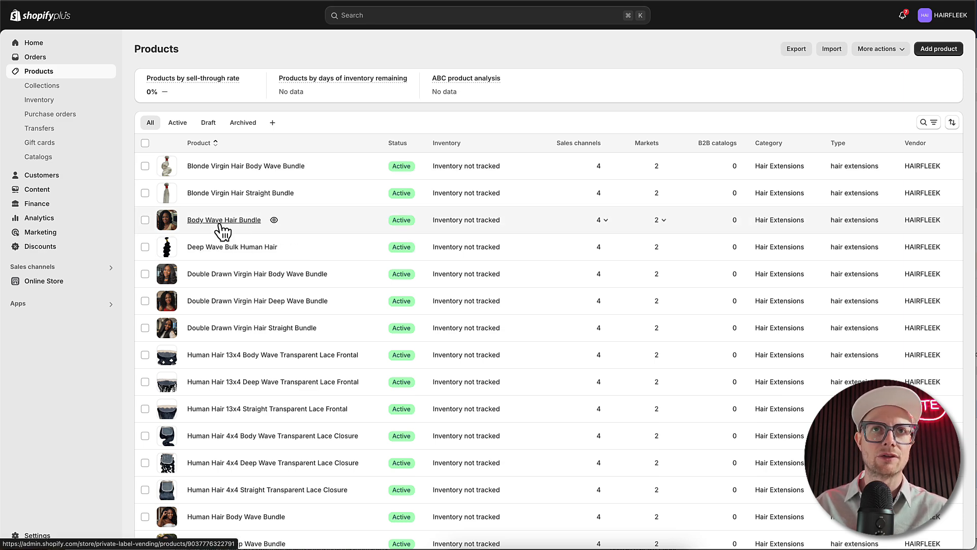
{"action": "left_click", "coordinate": [221, 226]}
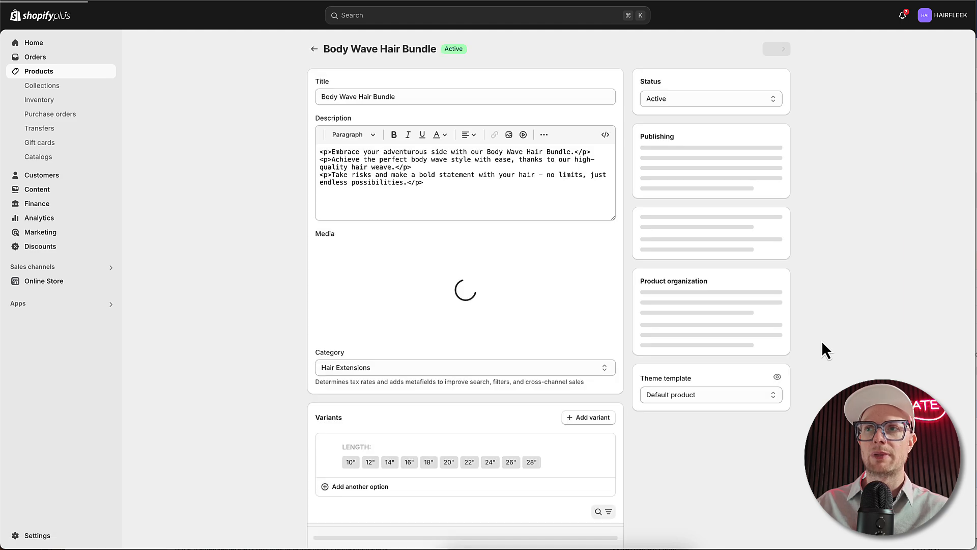
{"action": "scroll", "coordinate": [822, 342], "scroll_direction": "down", "scroll_amount": 2}
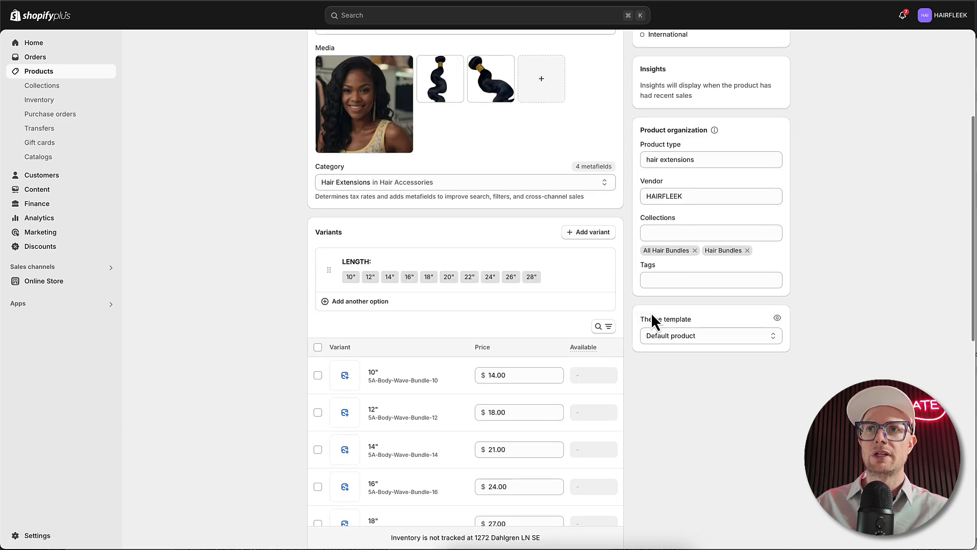
{"action": "left_click", "coordinate": [651, 340]}
{"action": "left_click", "coordinate": [659, 349]}
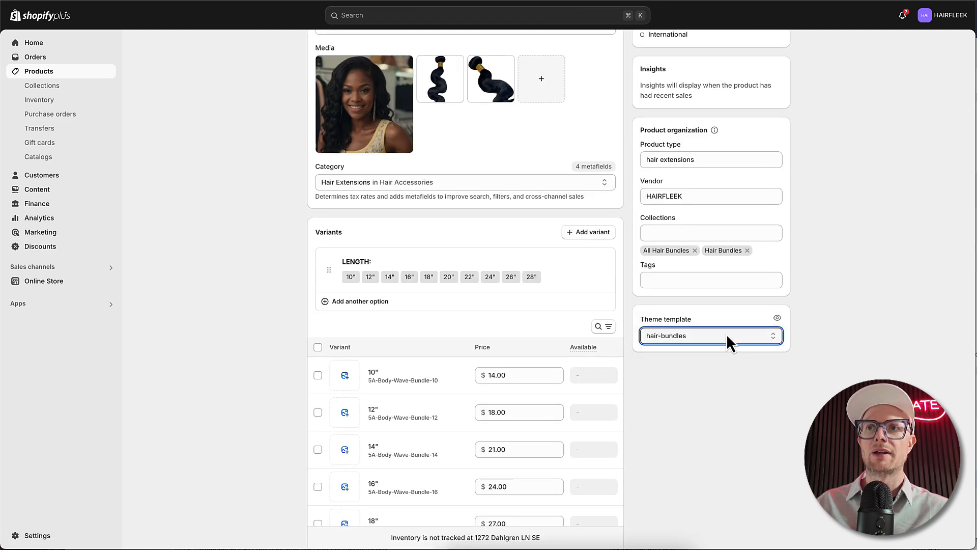
{"action": "scroll", "coordinate": [832, 288], "scroll_direction": "up", "scroll_amount": 5}
{"action": "left_click", "coordinate": [637, 16]}
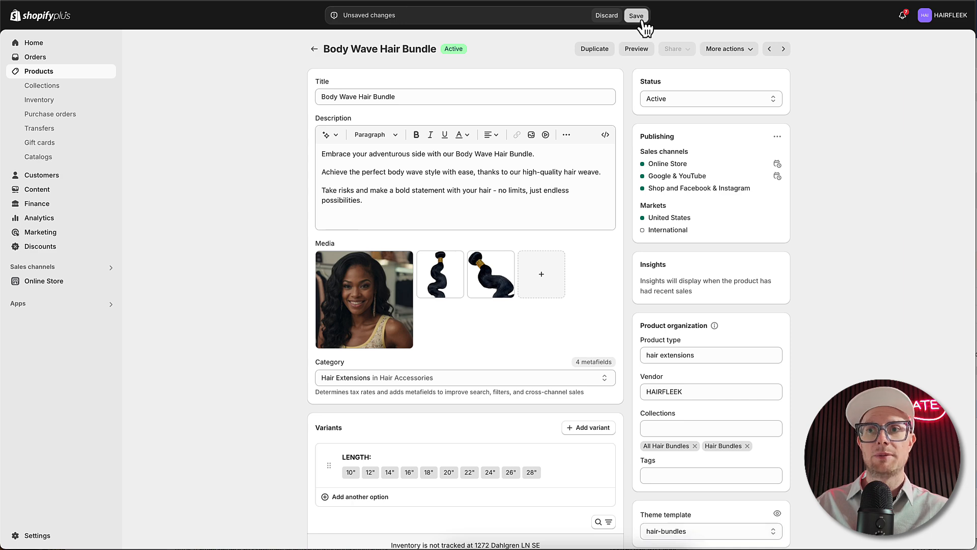
{"action": "scroll", "coordinate": [639, 275], "scroll_direction": "down", "scroll_amount": 5}
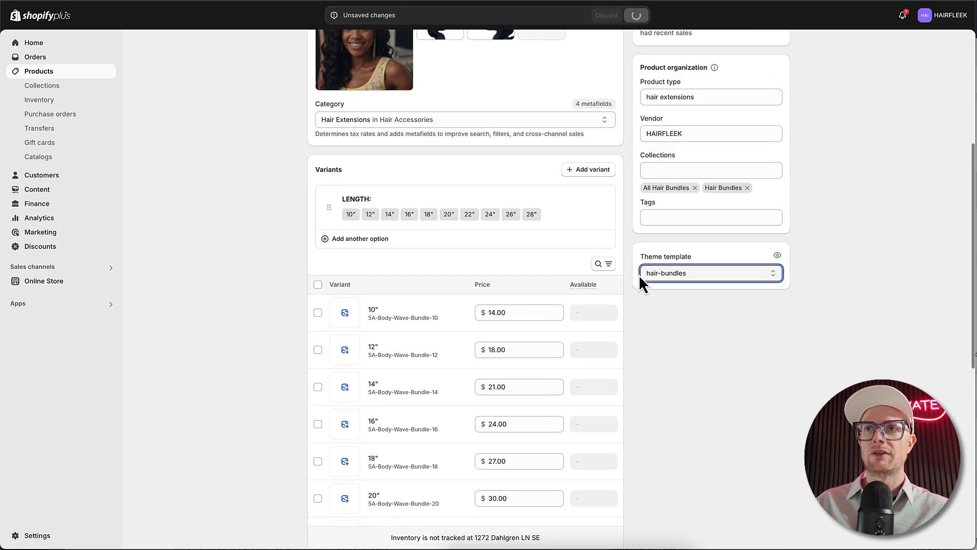
{"action": "scroll", "coordinate": [683, 280], "scroll_direction": "up", "scroll_amount": 5}
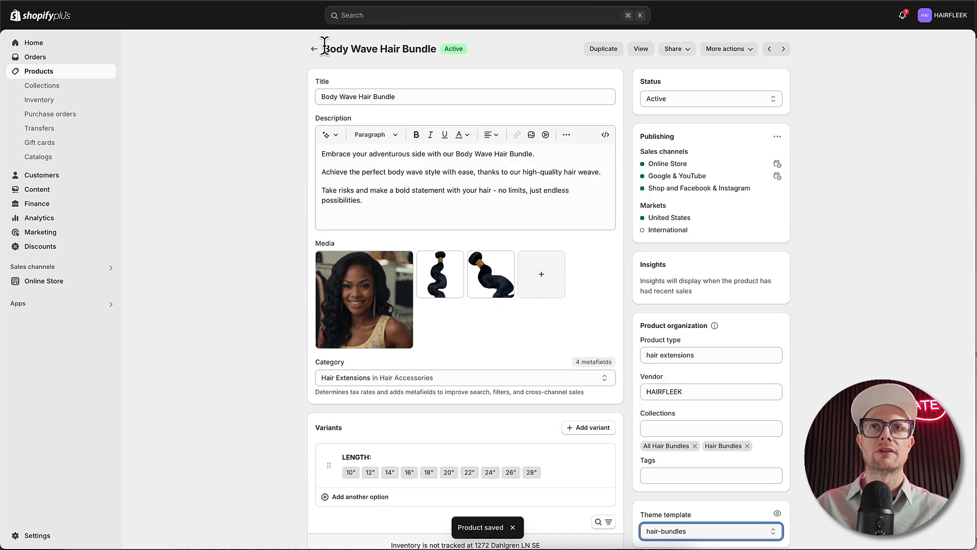
{"action": "scroll", "coordinate": [194, 251], "scroll_direction": "down", "scroll_amount": 10}
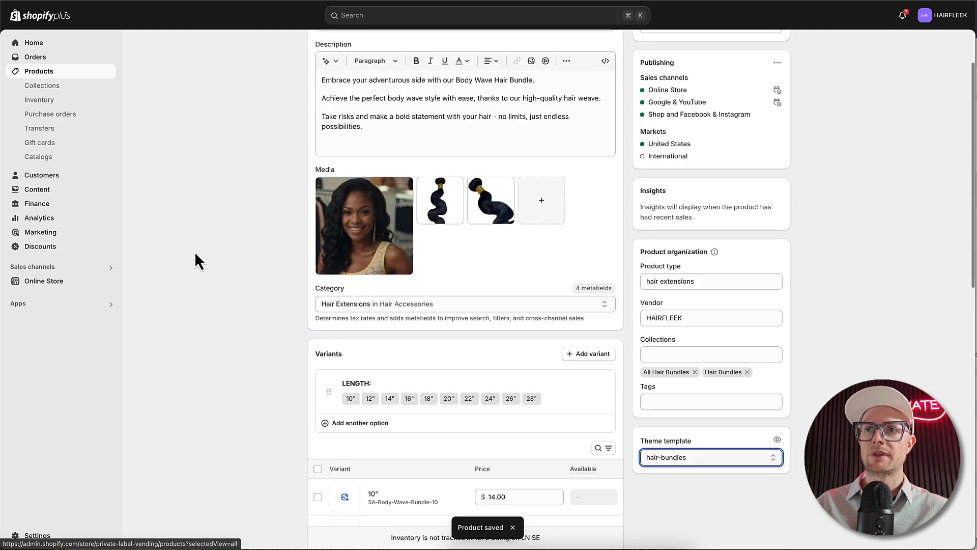
{"action": "scroll", "coordinate": [194, 252], "scroll_direction": "up", "scroll_amount": 10}
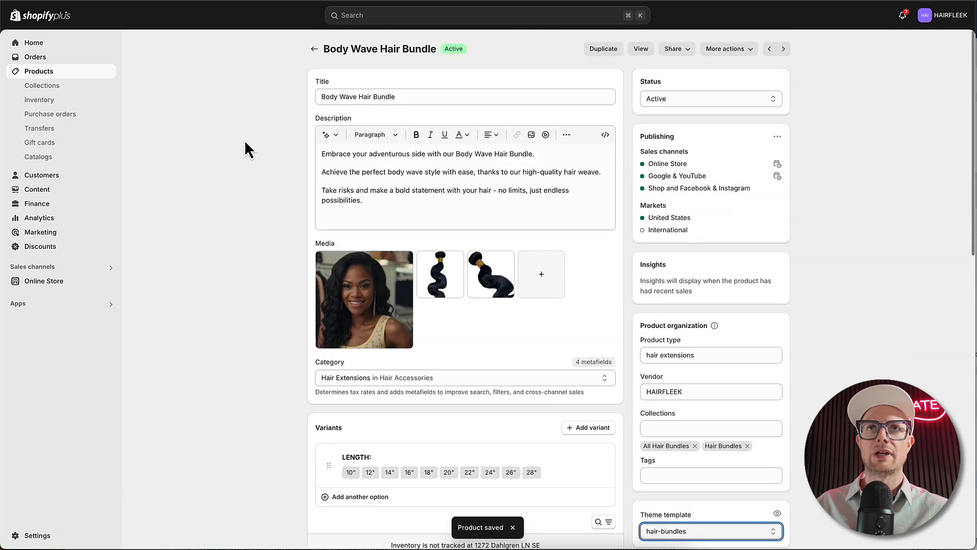
Return to the product list, find the Straight Hair Bundle product and open it.
{"action": "left_click", "coordinate": [311, 51]}
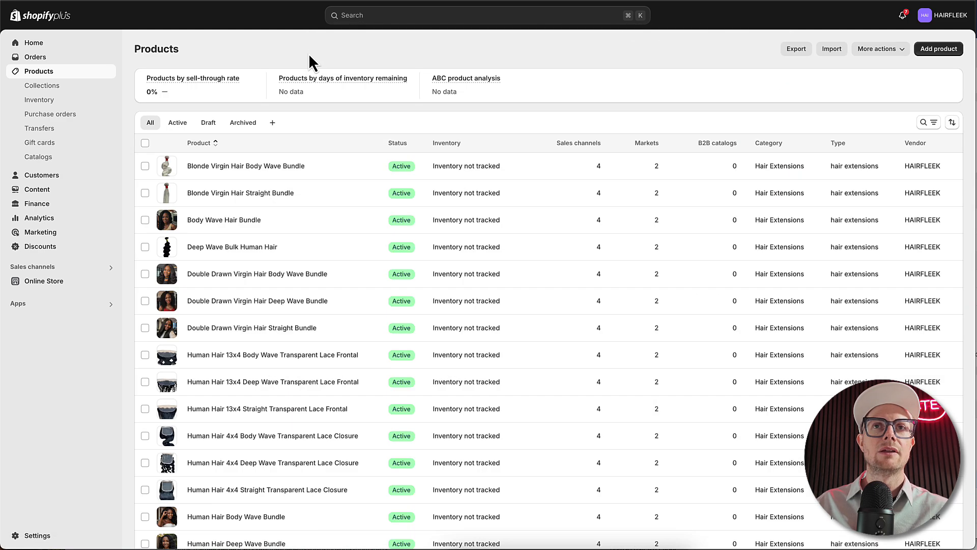
{"action": "scroll", "coordinate": [212, 246], "scroll_direction": "down", "scroll_amount": 20}
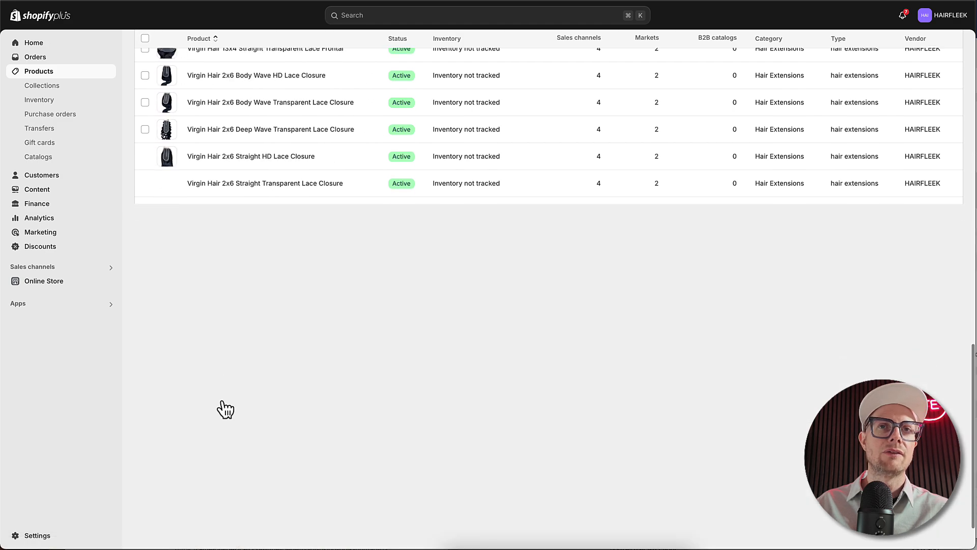
{"action": "scroll", "coordinate": [228, 353], "scroll_direction": "up", "scroll_amount": 5}
{"action": "scroll", "coordinate": [228, 353], "scroll_direction": "down", "scroll_amount": 6}
{"action": "scroll", "coordinate": [228, 352], "scroll_direction": "up", "scroll_amount": 6}
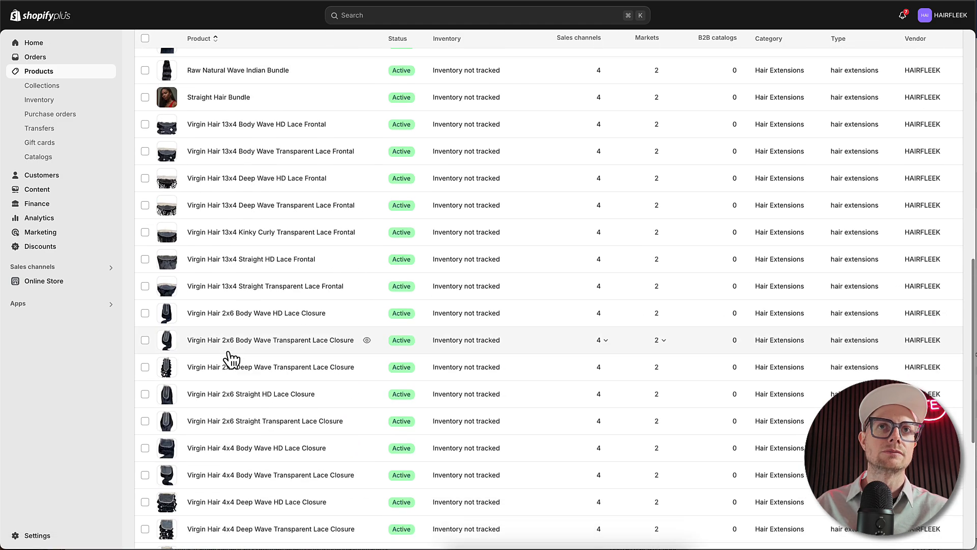
{"action": "scroll", "coordinate": [228, 352], "scroll_direction": "down", "scroll_amount": 5}
{"action": "scroll", "coordinate": [228, 353], "scroll_direction": "up", "scroll_amount": 10}
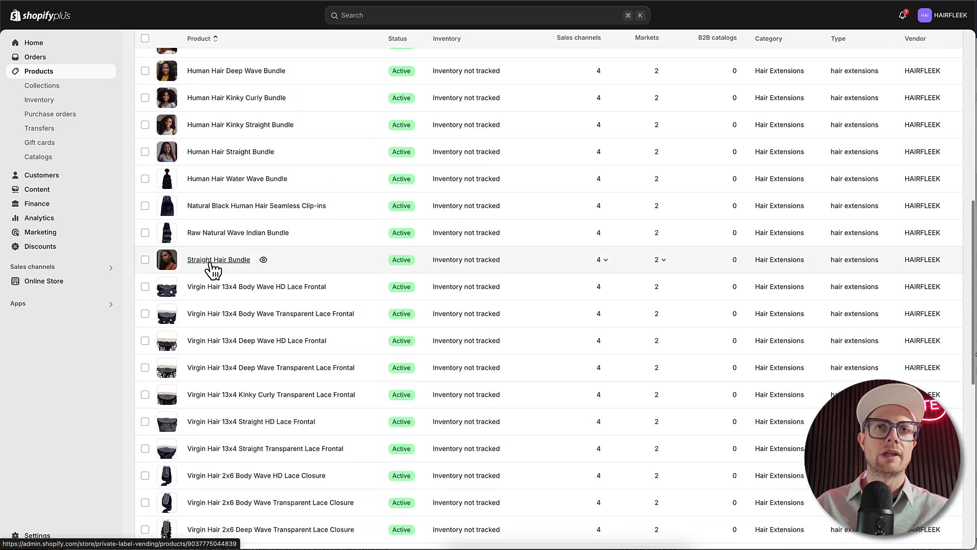
{"action": "left_click", "coordinate": [210, 263]}
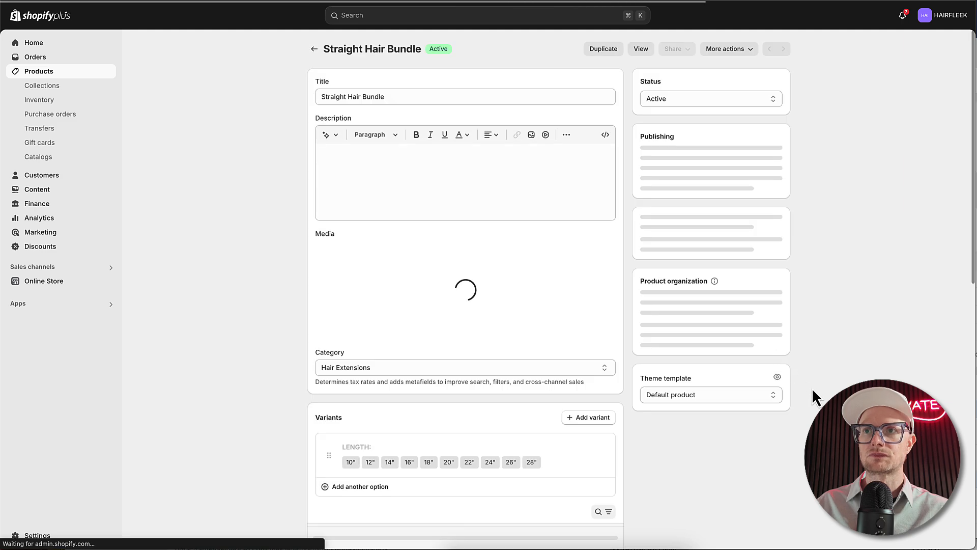
Set the Straight Hair Bundle's theme template to hair-bundles and save the product.
{"action": "scroll", "coordinate": [794, 399], "scroll_direction": "down", "scroll_amount": 3}
{"action": "scroll", "coordinate": [789, 393], "scroll_direction": "down", "scroll_amount": 5}
{"action": "left_click", "coordinate": [673, 121]}
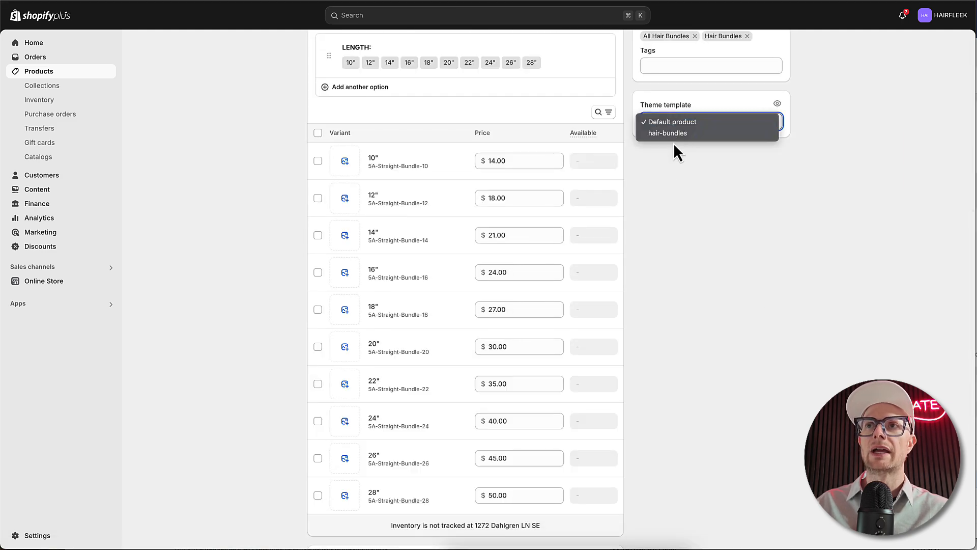
{"action": "key", "text": "Return"}
{"action": "scroll", "coordinate": [661, 173], "scroll_direction": "up", "scroll_amount": 8}
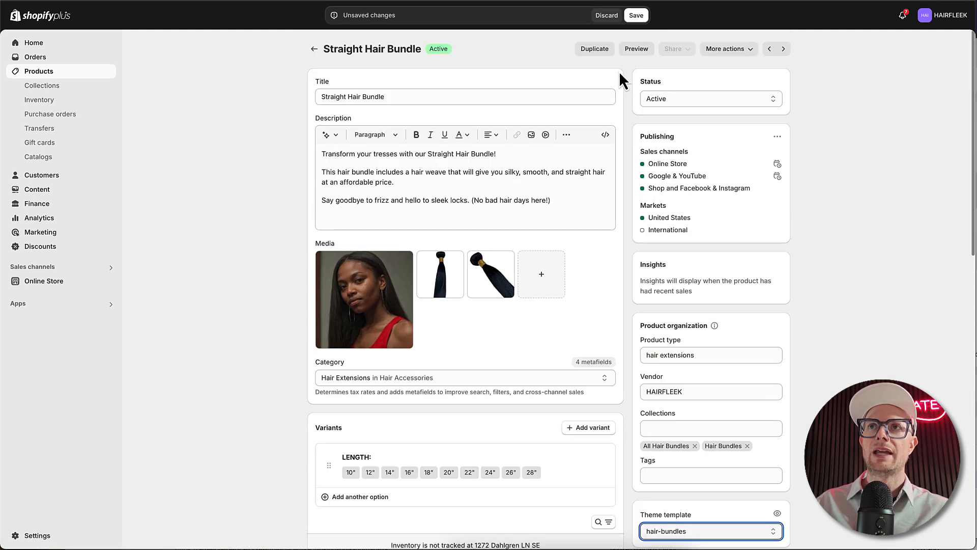
{"action": "left_click", "coordinate": [636, 16]}
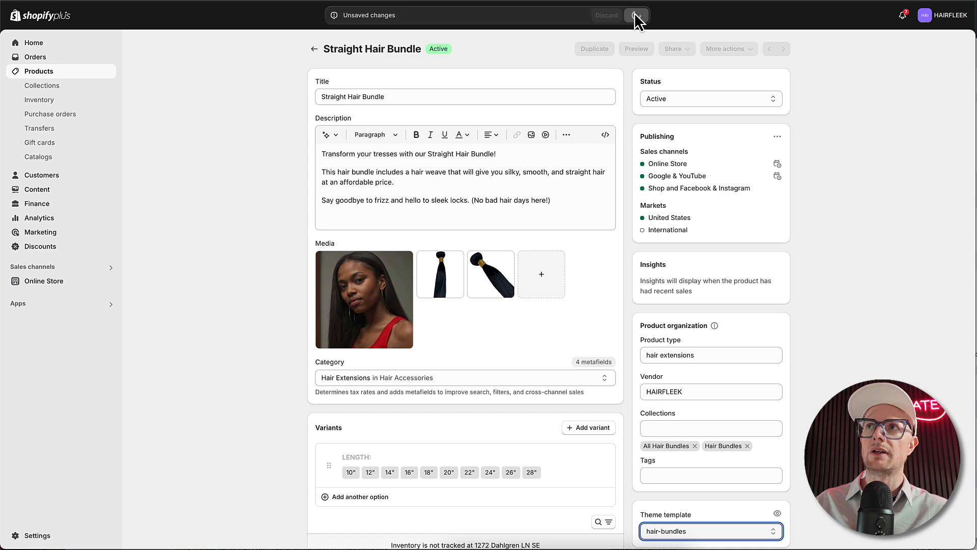
Open the Dawn theme for customizing and go through the Hair Bundles collection to the Body Wave Hair Bundle product page.
{"action": "left_click", "coordinate": [39, 283]}
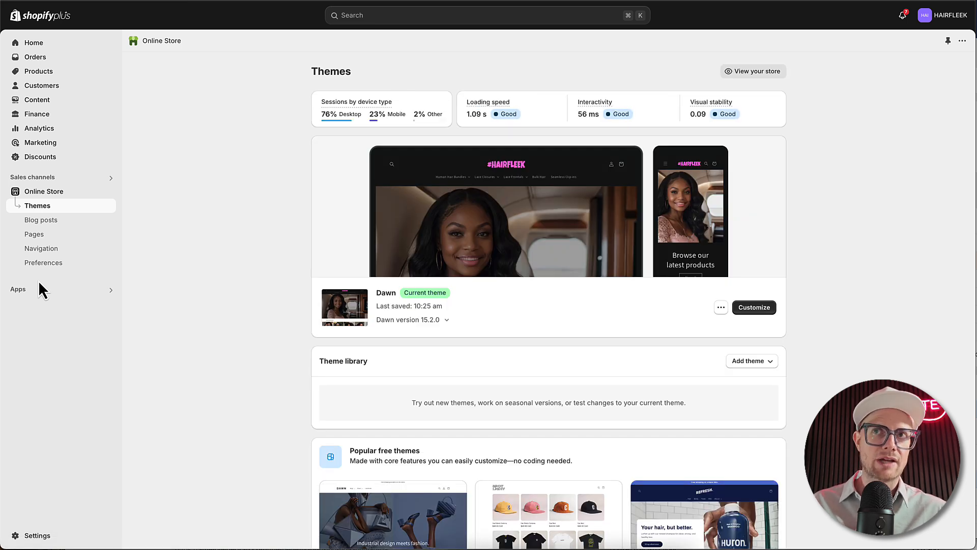
{"action": "left_click", "coordinate": [748, 315]}
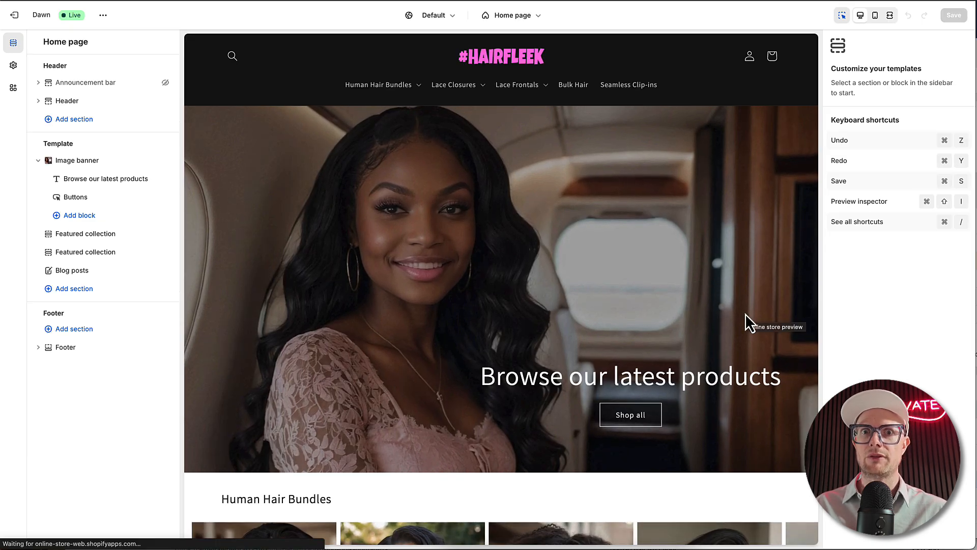
{"action": "left_click", "coordinate": [382, 89]}
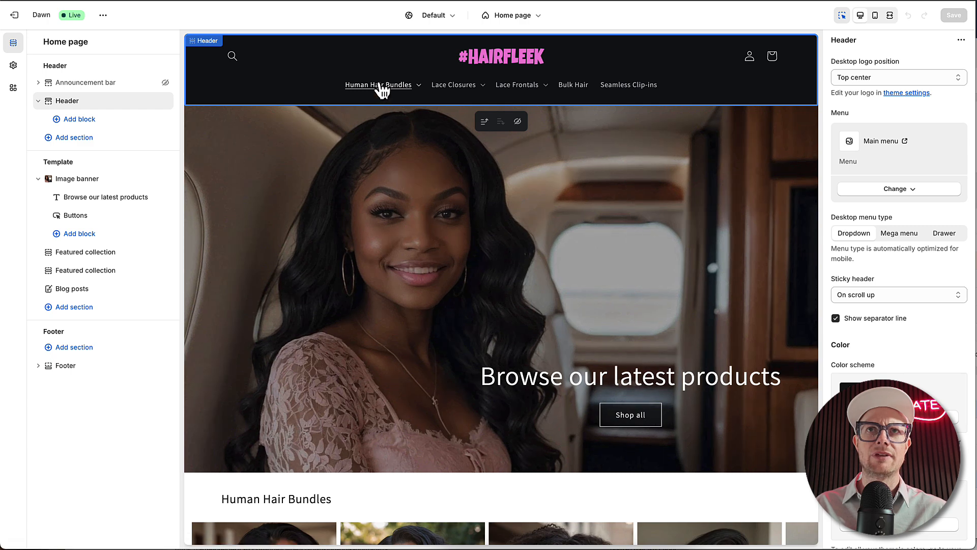
{"action": "left_click", "coordinate": [383, 89]}
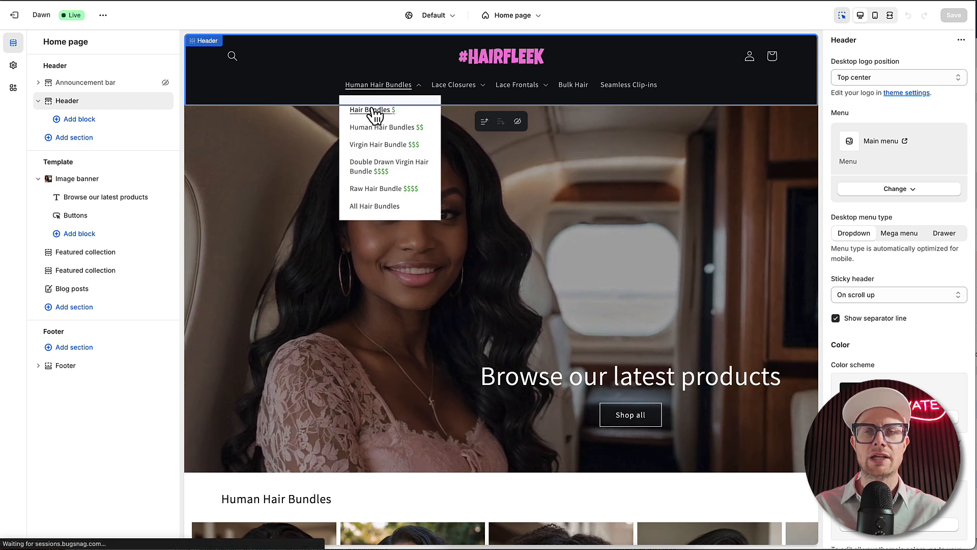
{"action": "left_click", "coordinate": [374, 110]}
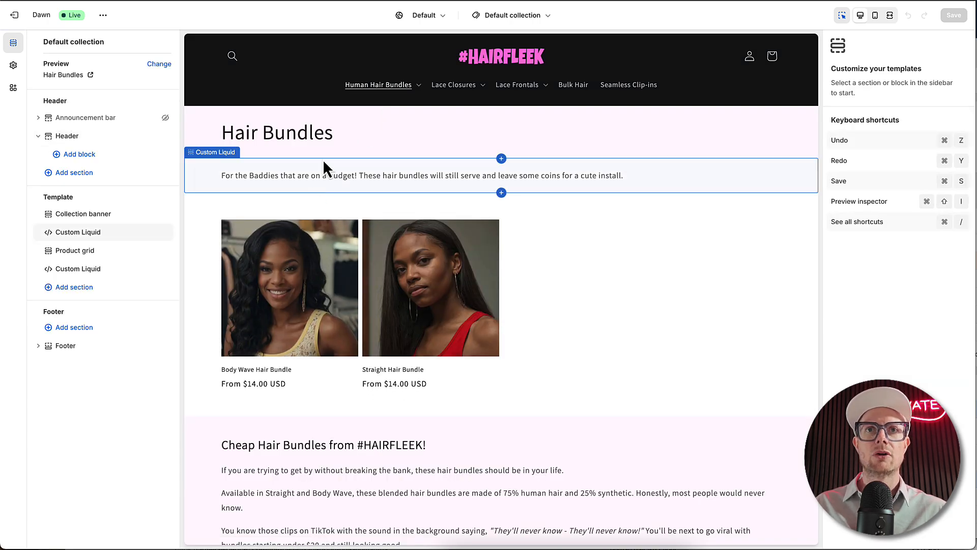
{"action": "left_click", "coordinate": [299, 251]}
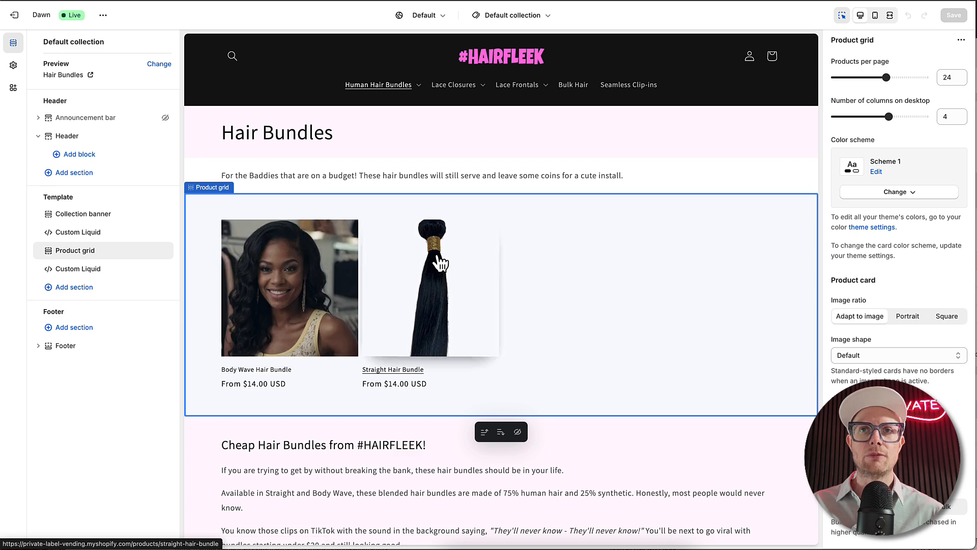
{"action": "left_click", "coordinate": [298, 254]}
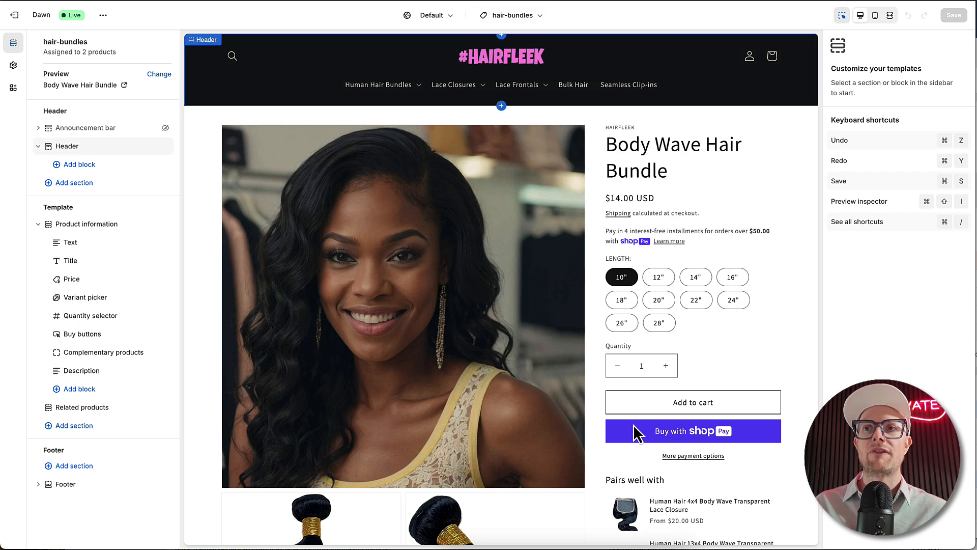
Change the Complementary products block's heading to "Matching Lace:" and save the hair-bundles template.
{"action": "scroll", "coordinate": [633, 424], "scroll_direction": "down", "scroll_amount": 4}
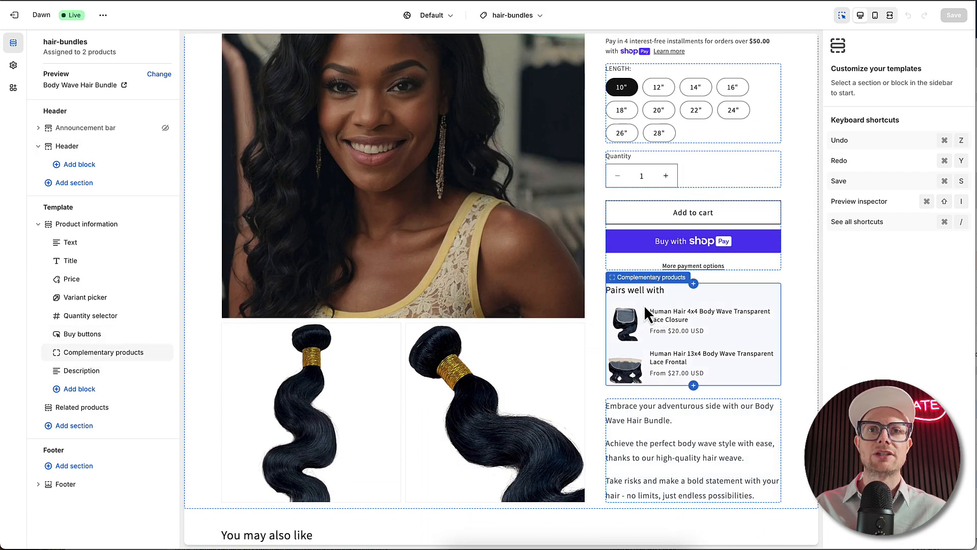
{"action": "left_click", "coordinate": [643, 304]}
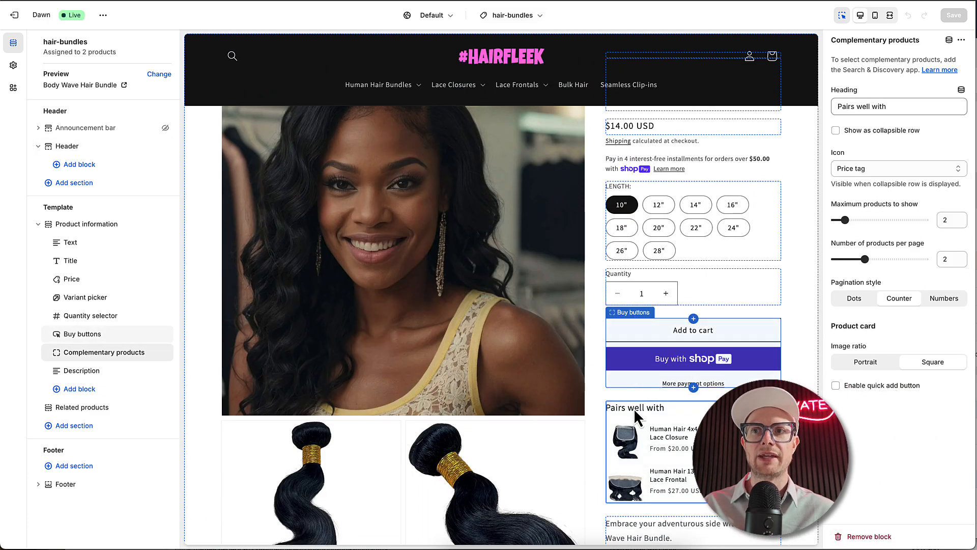
{"action": "scroll", "coordinate": [634, 409], "scroll_direction": "down", "scroll_amount": 2}
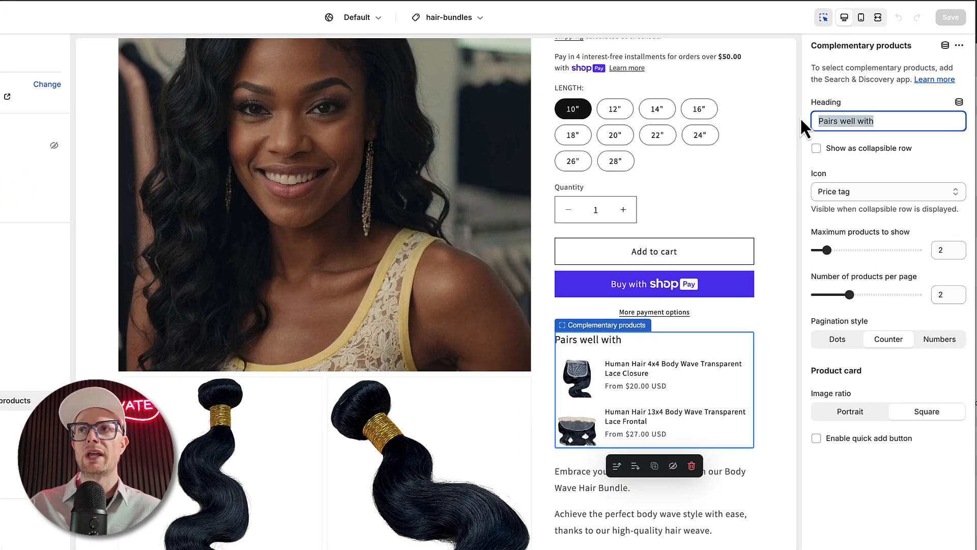
{"action": "type", "text": "Mat"}
{"action": "type", "text": "ching"}
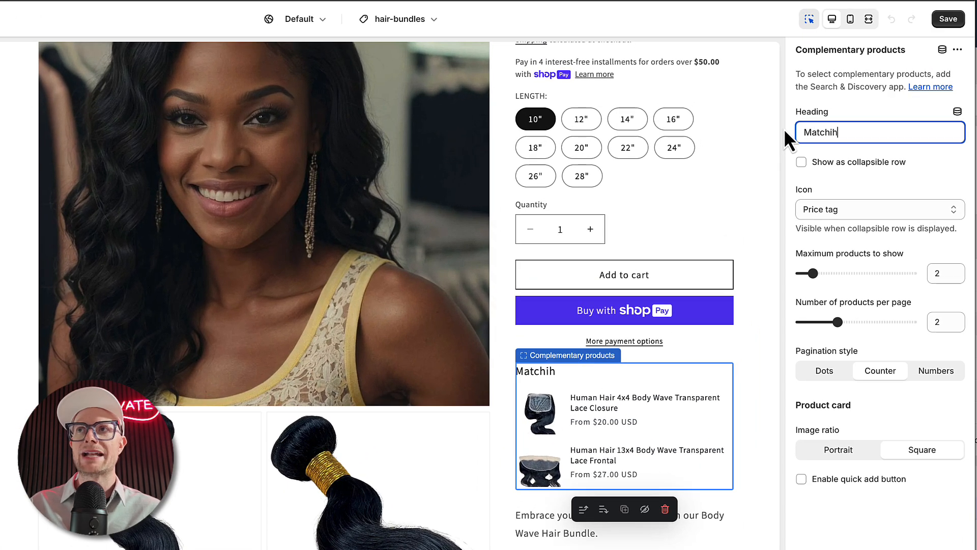
{"action": "key", "text": "BackSpace"}
{"action": "key", "text": "BackSpace"}
{"action": "key", "text": "BackSpace"}
{"action": "type", "text": "ing Lace:"}
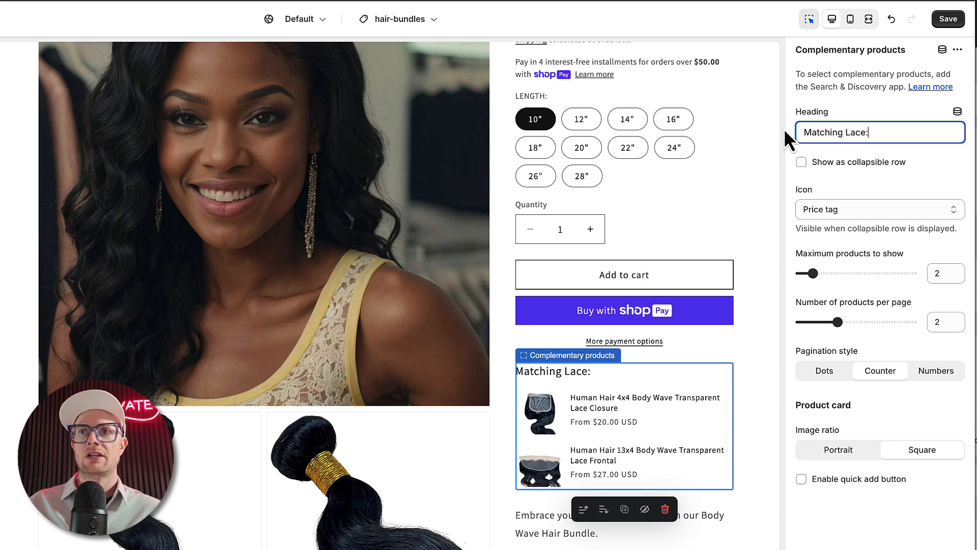
{"action": "left_click", "coordinate": [948, 18]}
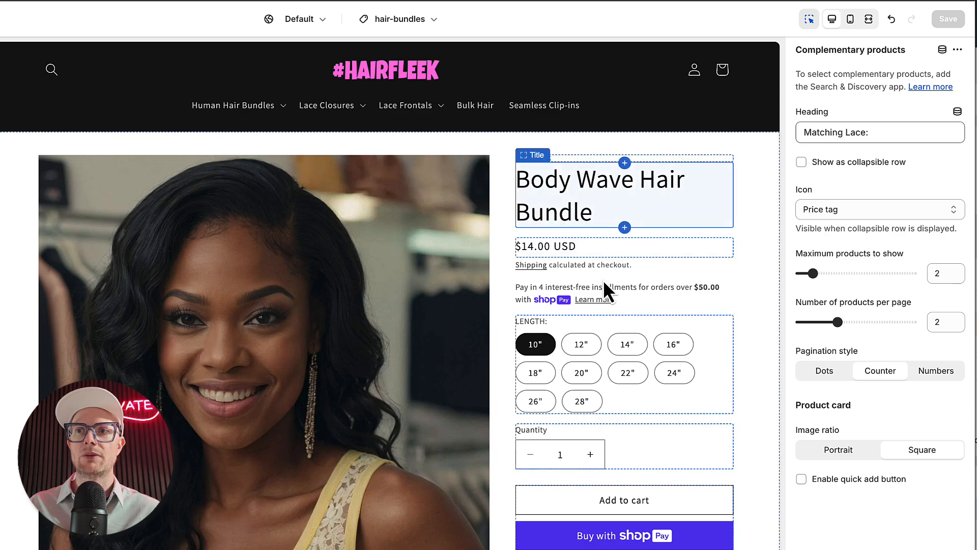
Review the Body Wave Hair Bundle page in the desktop preview and in the mobile preview.
{"action": "scroll", "coordinate": [527, 439], "scroll_direction": "down", "scroll_amount": 8}
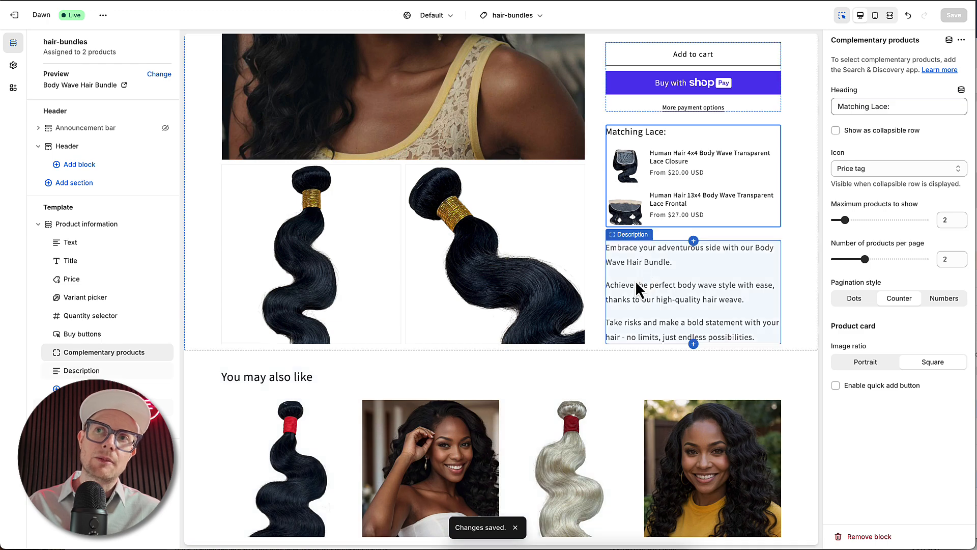
{"action": "scroll", "coordinate": [612, 295], "scroll_direction": "up", "scroll_amount": 7}
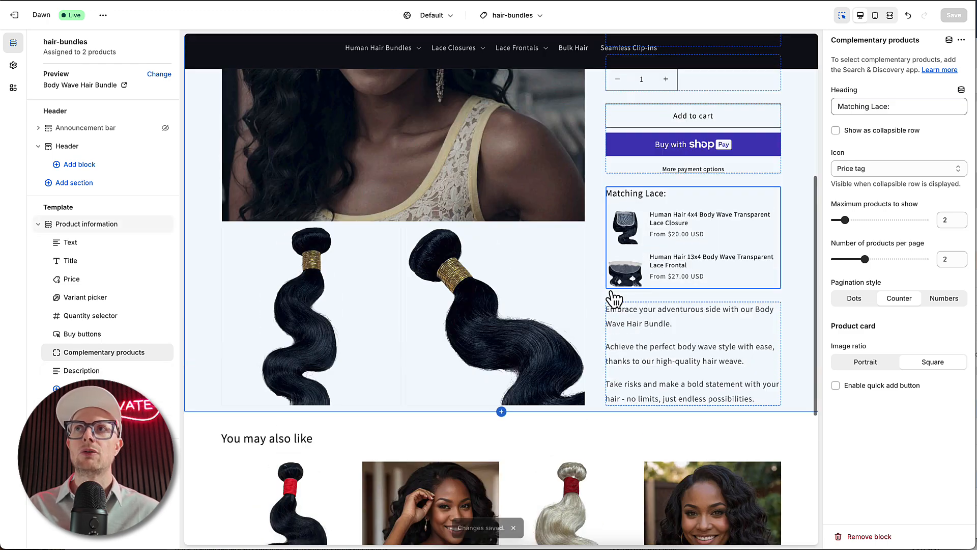
{"action": "left_click", "coordinate": [875, 16]}
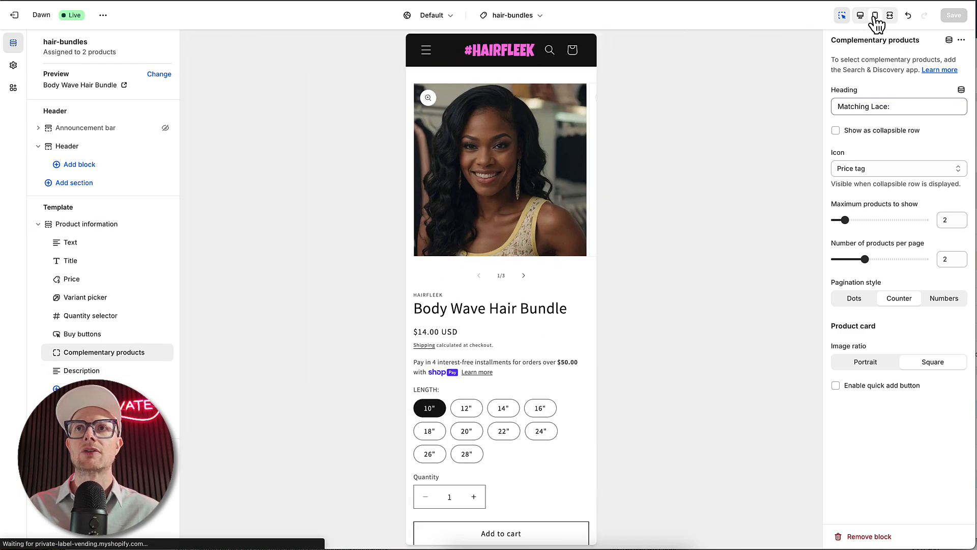
{"action": "scroll", "coordinate": [514, 284], "scroll_direction": "down", "scroll_amount": 4}
{"action": "scroll", "coordinate": [514, 284], "scroll_direction": "up", "scroll_amount": 5}
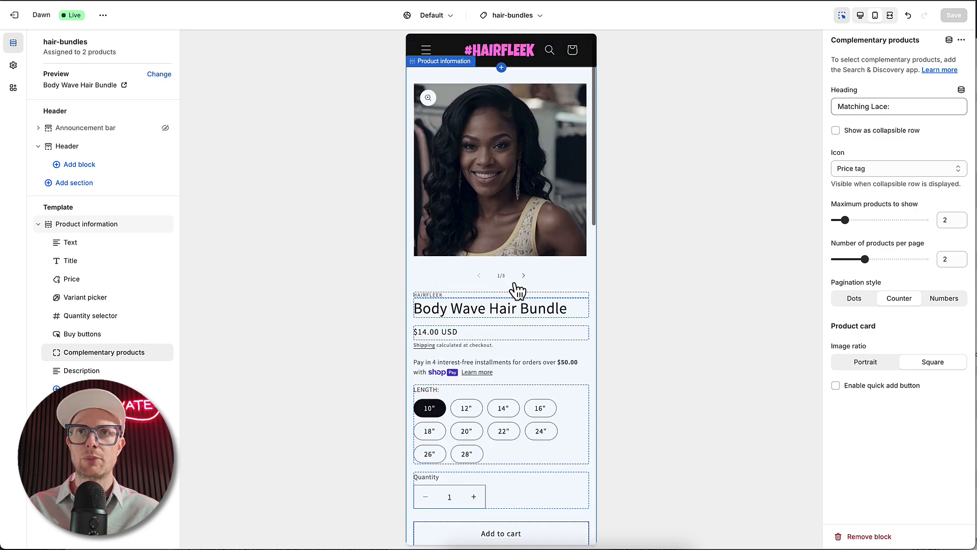
Remove the vendor Text block above the title in the hair-bundles template and save the template.
{"action": "left_click", "coordinate": [478, 305]}
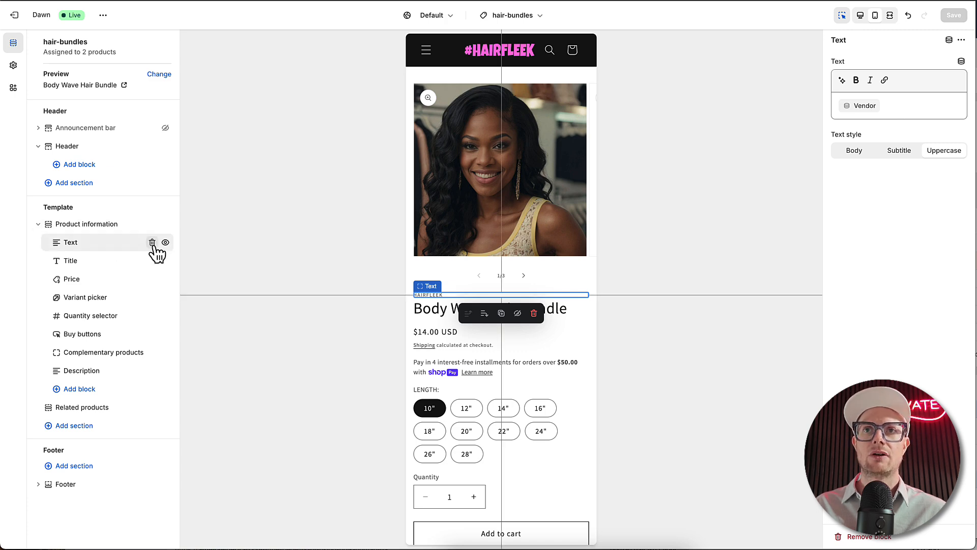
{"action": "left_click", "coordinate": [152, 243]}
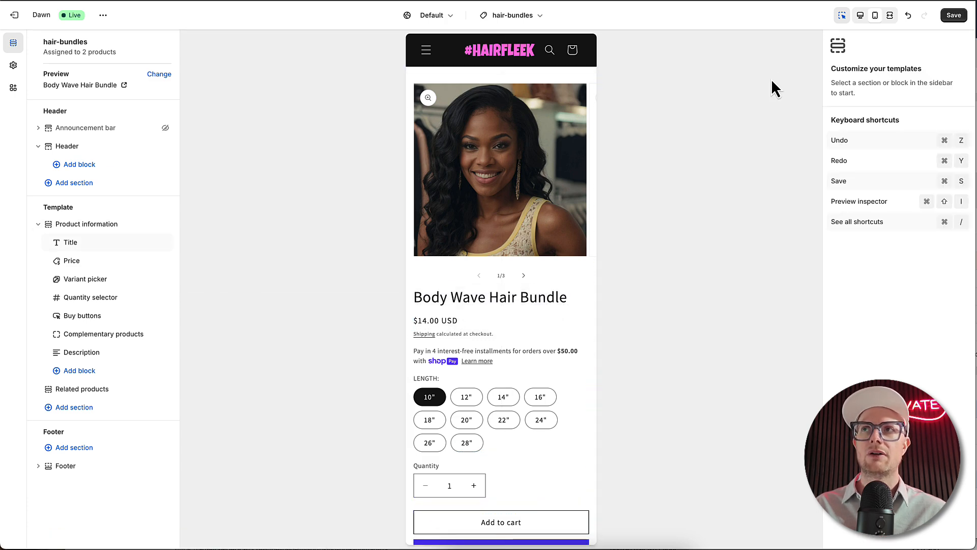
{"action": "left_click", "coordinate": [953, 16]}
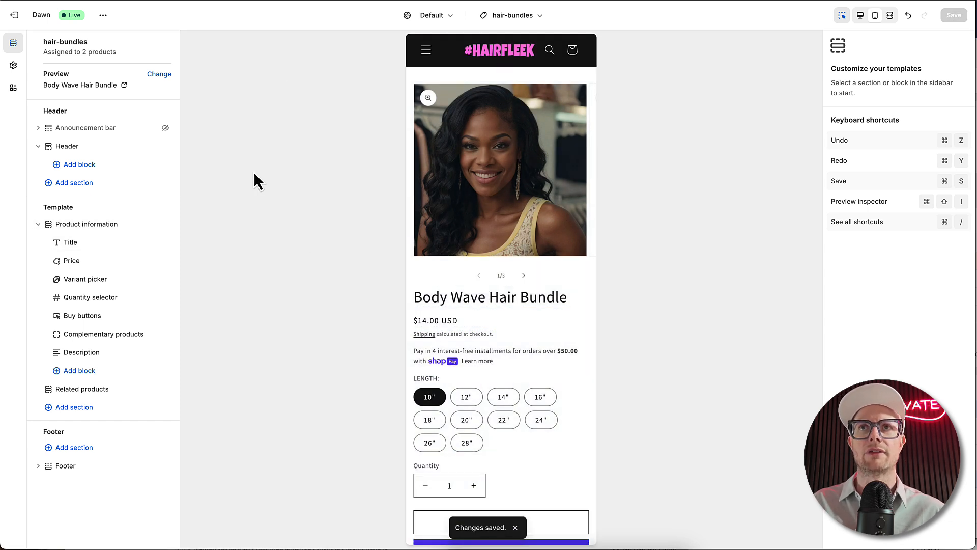
Switch to the Default product template and remove its vendor Text block above the product title.
{"action": "left_click", "coordinate": [502, 19]}
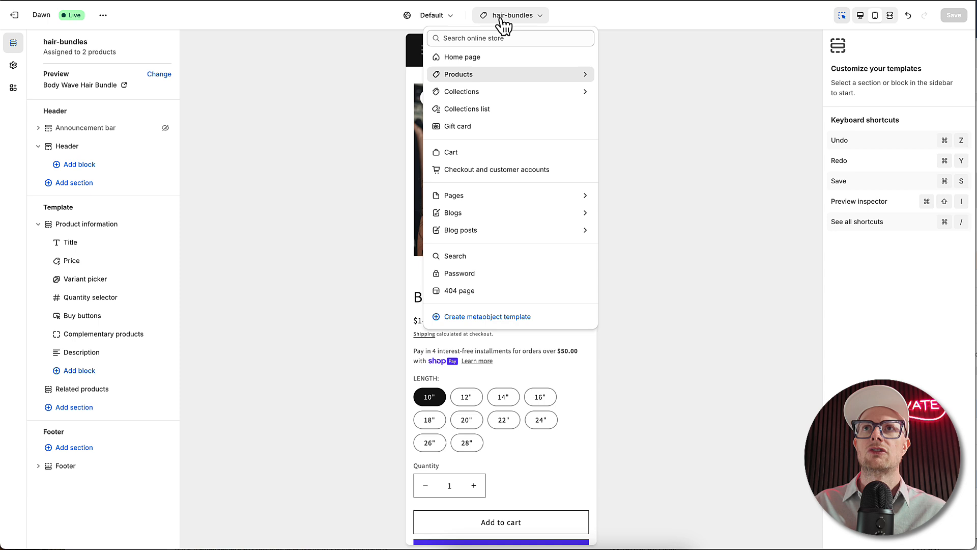
{"action": "left_click", "coordinate": [457, 75]}
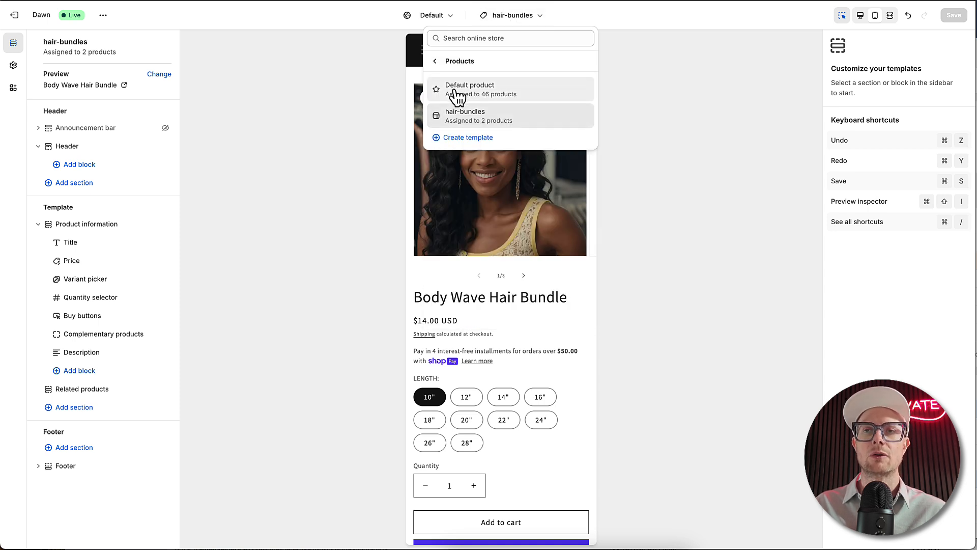
{"action": "left_click", "coordinate": [456, 93]}
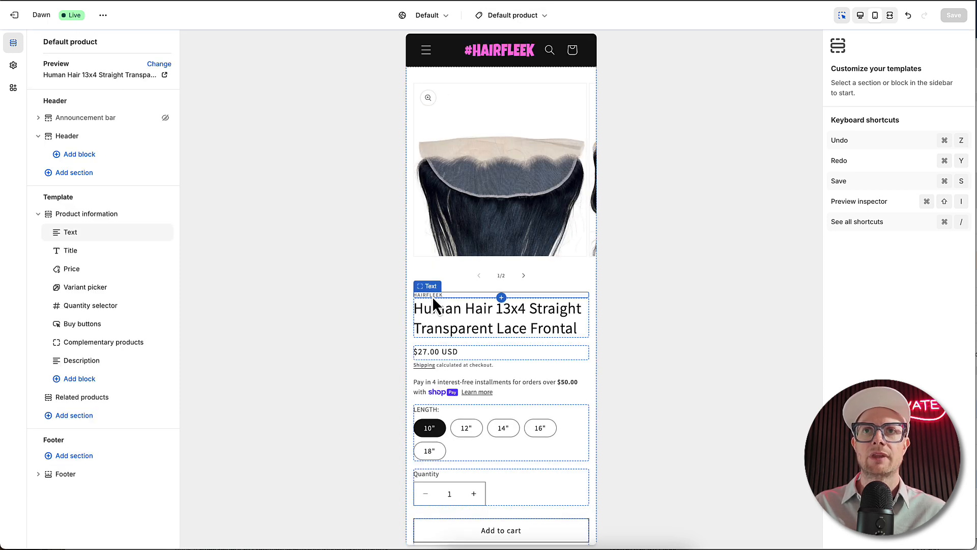
{"action": "left_click", "coordinate": [431, 295]}
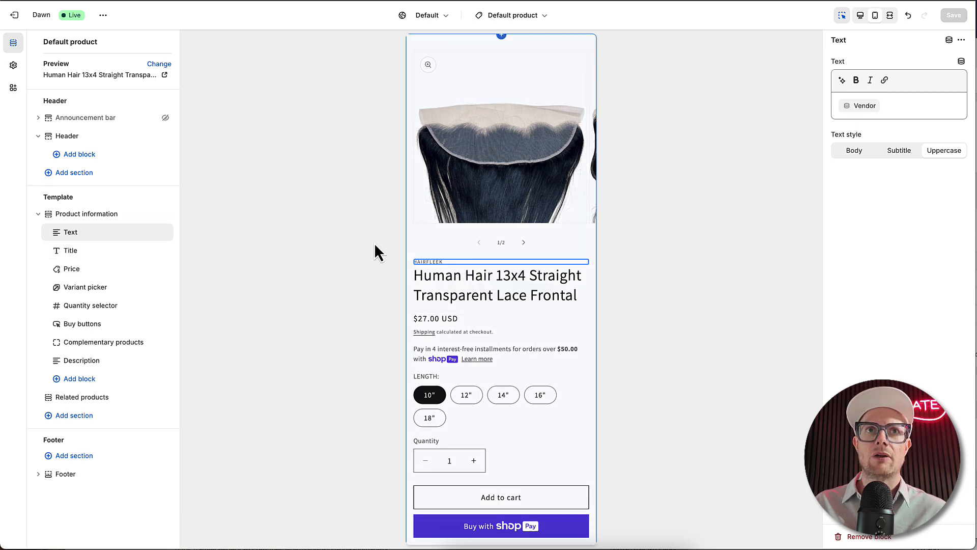
{"action": "left_click", "coordinate": [153, 232]}
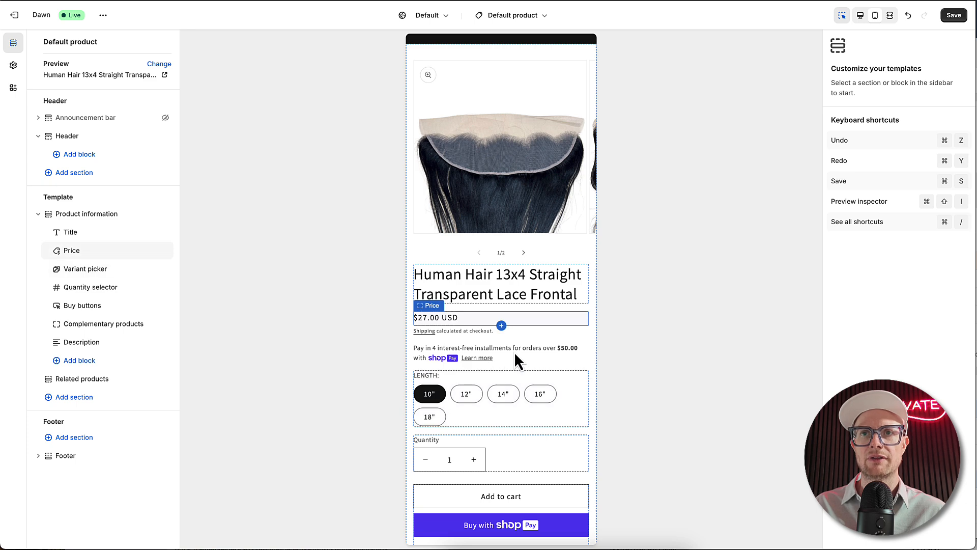
Review the Human Hair 13x4 Straight Transparent Lace Frontal page in the mobile preview, from its title to the paired products.
{"action": "scroll", "coordinate": [515, 355], "scroll_direction": "down", "scroll_amount": 3}
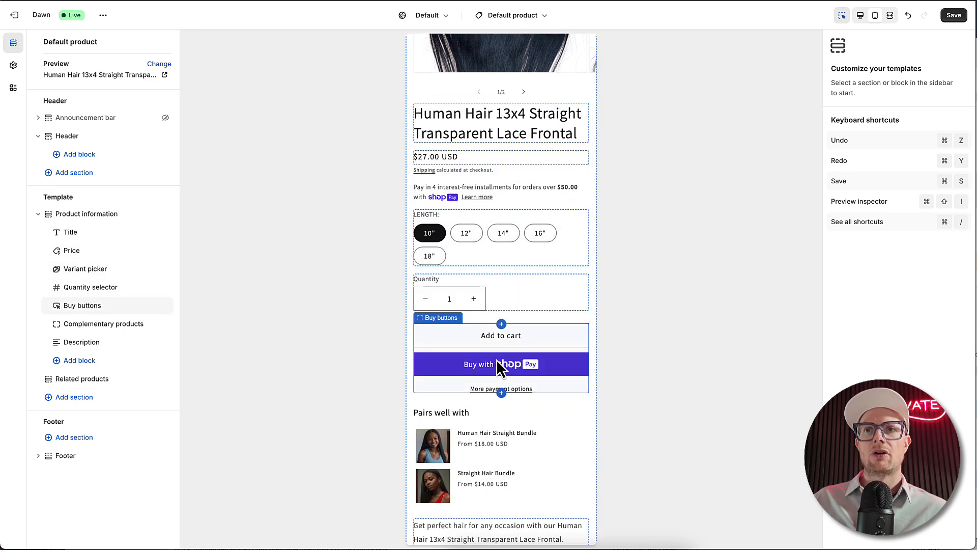
{"action": "scroll", "coordinate": [489, 369], "scroll_direction": "up", "scroll_amount": 1}
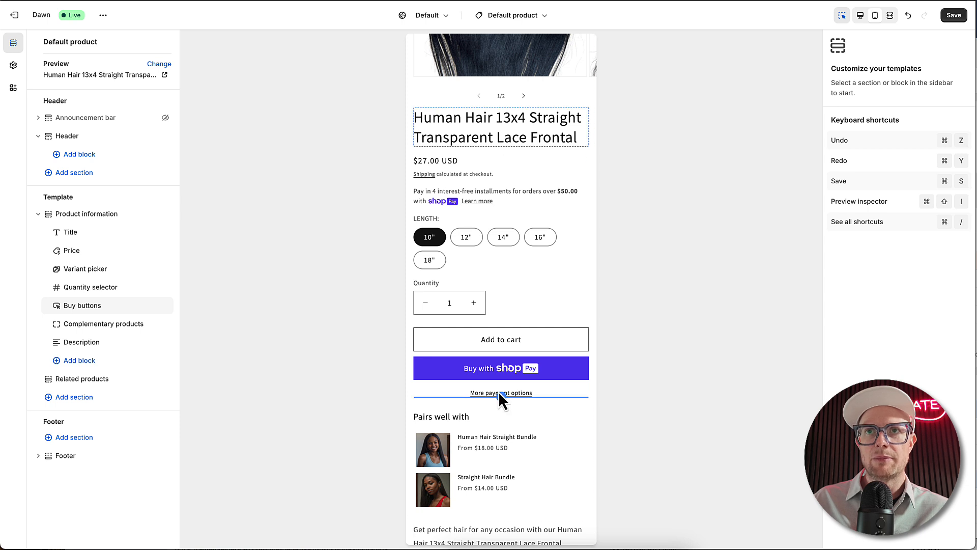
{"action": "scroll", "coordinate": [479, 291], "scroll_direction": "up", "scroll_amount": 3}
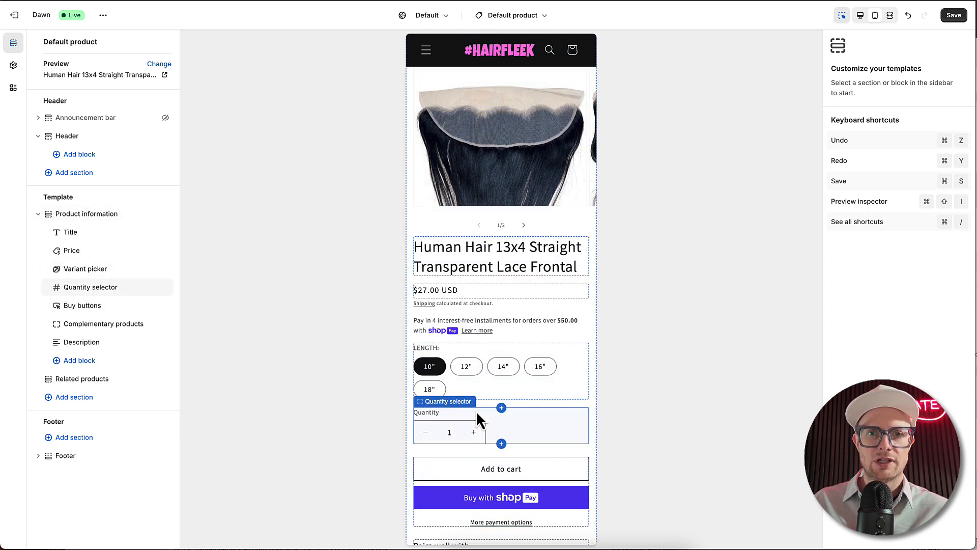
{"action": "scroll", "coordinate": [475, 411], "scroll_direction": "down", "scroll_amount": 4}
{"action": "scroll", "coordinate": [475, 410], "scroll_direction": "up", "scroll_amount": 5}
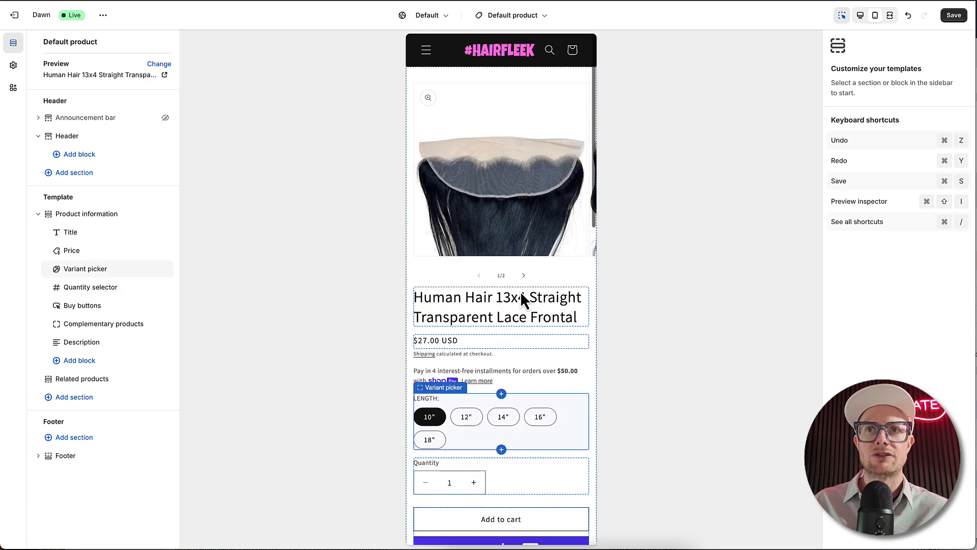
{"action": "scroll", "coordinate": [464, 363], "scroll_direction": "down", "scroll_amount": 1}
{"action": "scroll", "coordinate": [465, 363], "scroll_direction": "up", "scroll_amount": 1}
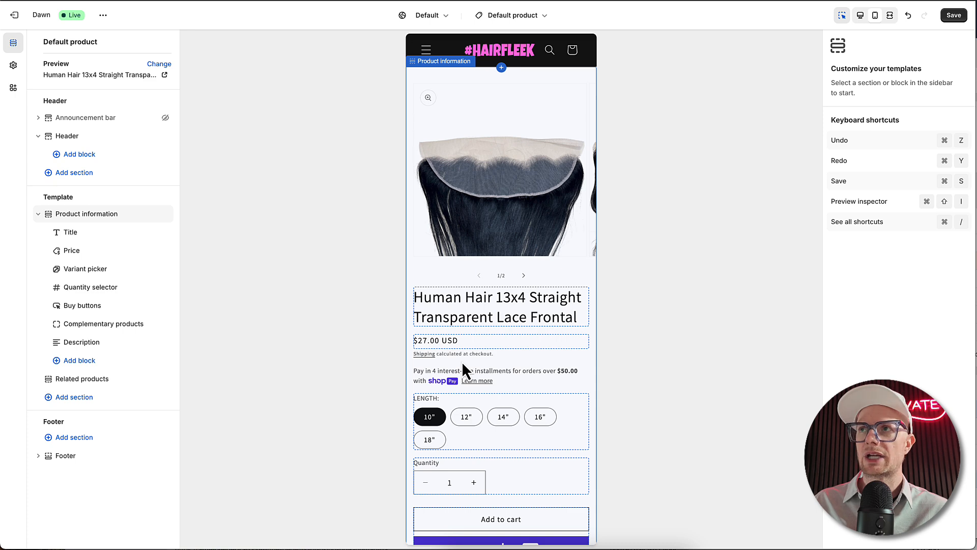
{"action": "left_click", "coordinate": [462, 361]}
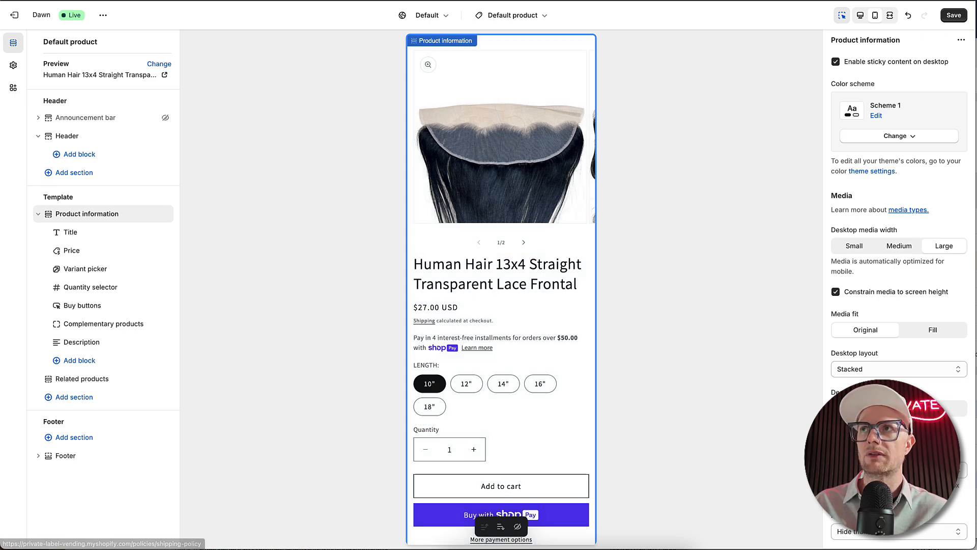
Save the Default product template and return to the hair-bundles template in the desktop preview.
{"action": "left_click", "coordinate": [954, 15]}
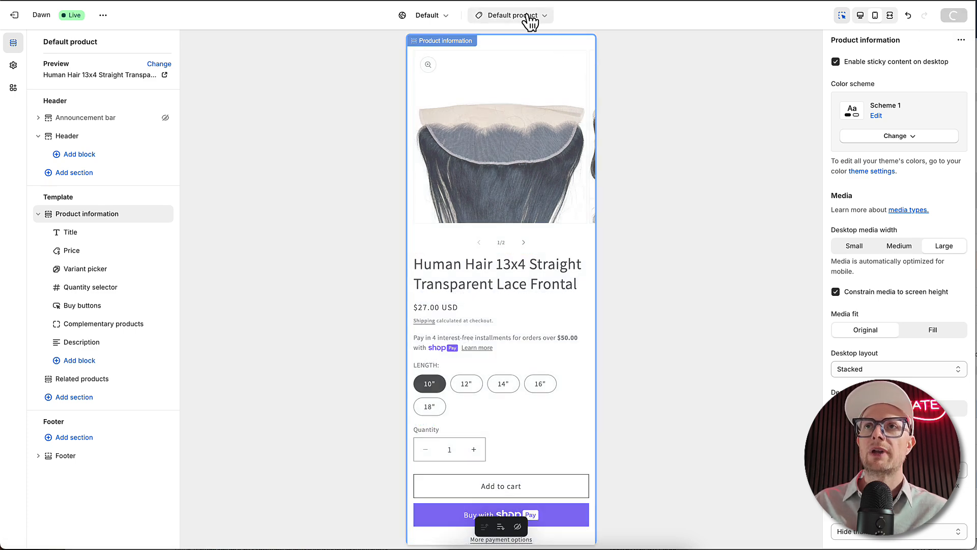
{"action": "left_click", "coordinate": [860, 16]}
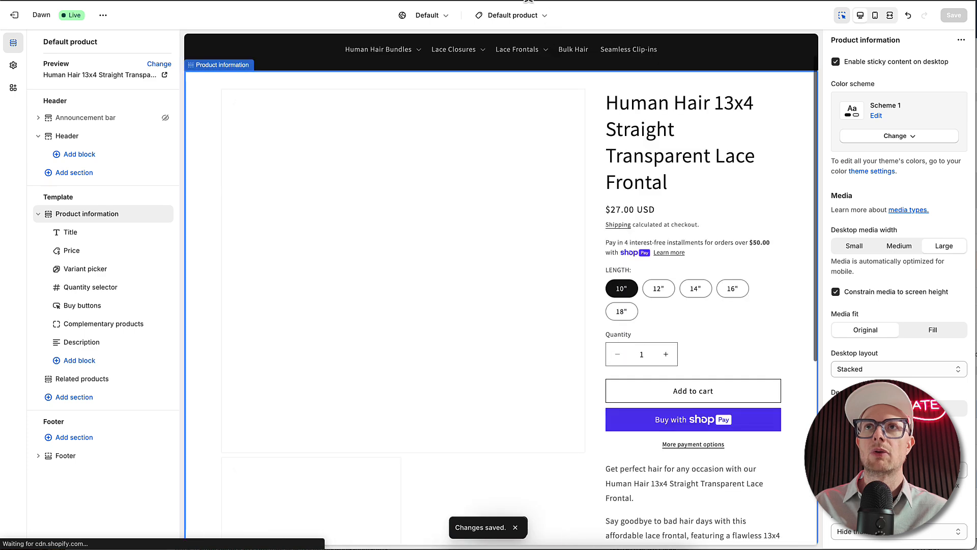
{"action": "left_click", "coordinate": [513, 16]}
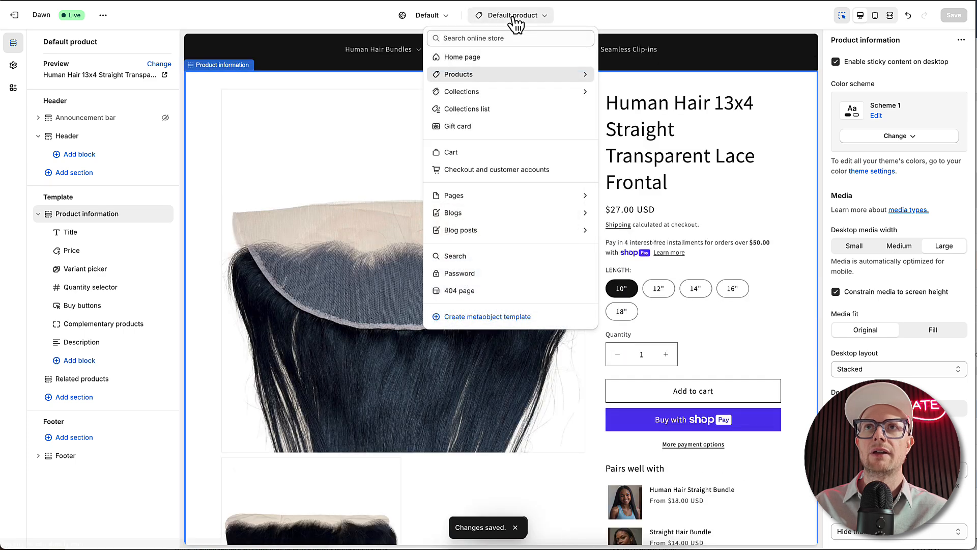
{"action": "left_click", "coordinate": [464, 77]}
{"action": "left_click", "coordinate": [461, 118]}
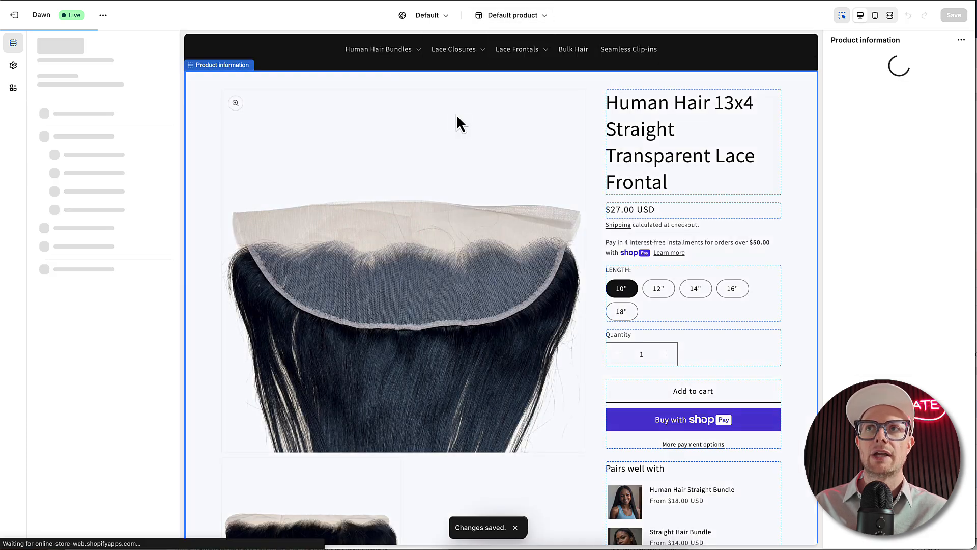
Add a Multirow section to the hair-bundles template and place it directly above the Related products section.
{"action": "scroll", "coordinate": [599, 223], "scroll_direction": "down", "scroll_amount": 10}
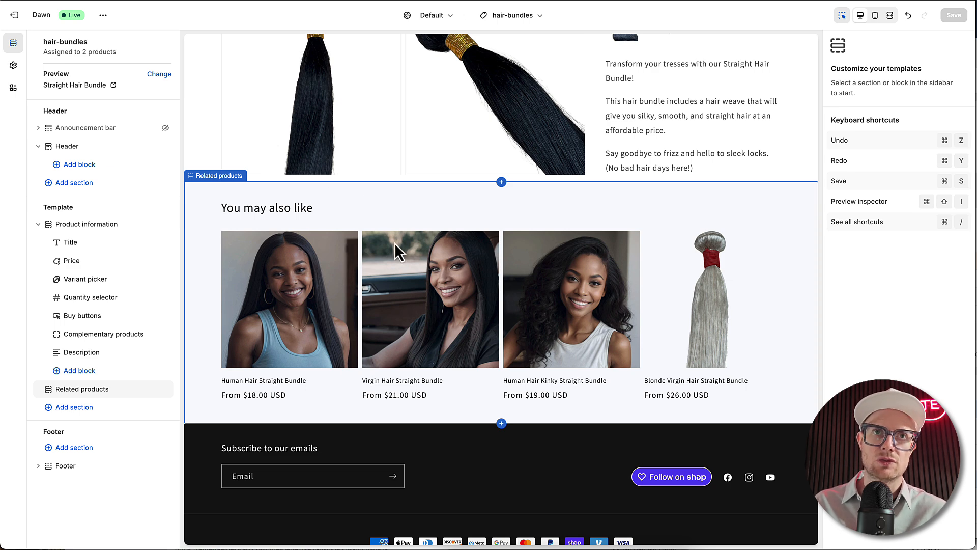
{"action": "left_click", "coordinate": [74, 408]}
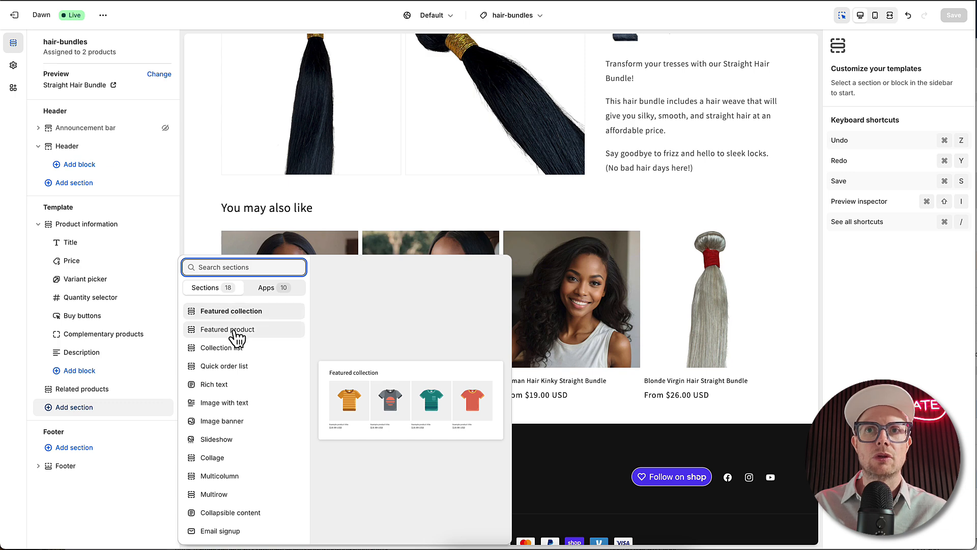
{"action": "scroll", "coordinate": [227, 356], "scroll_direction": "down", "scroll_amount": 3}
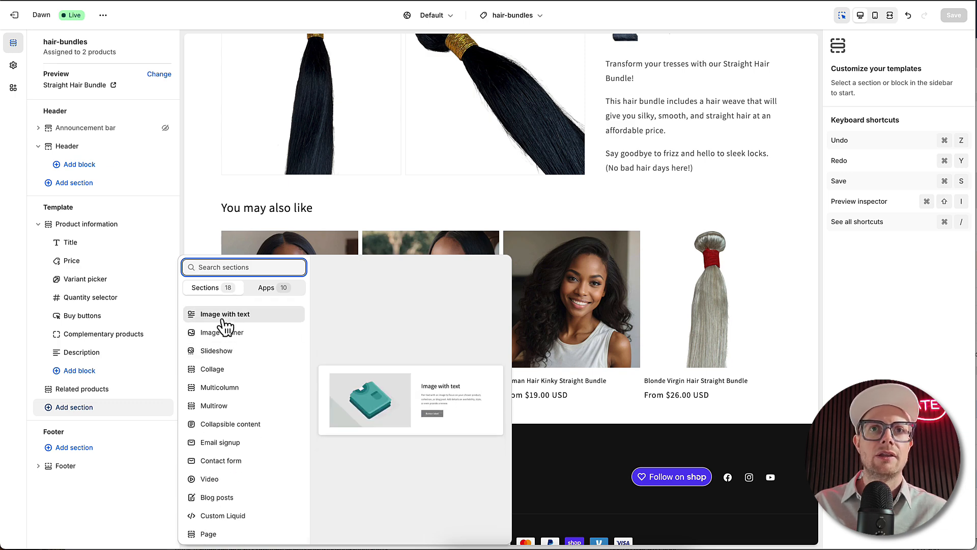
{"action": "left_click", "coordinate": [215, 405]}
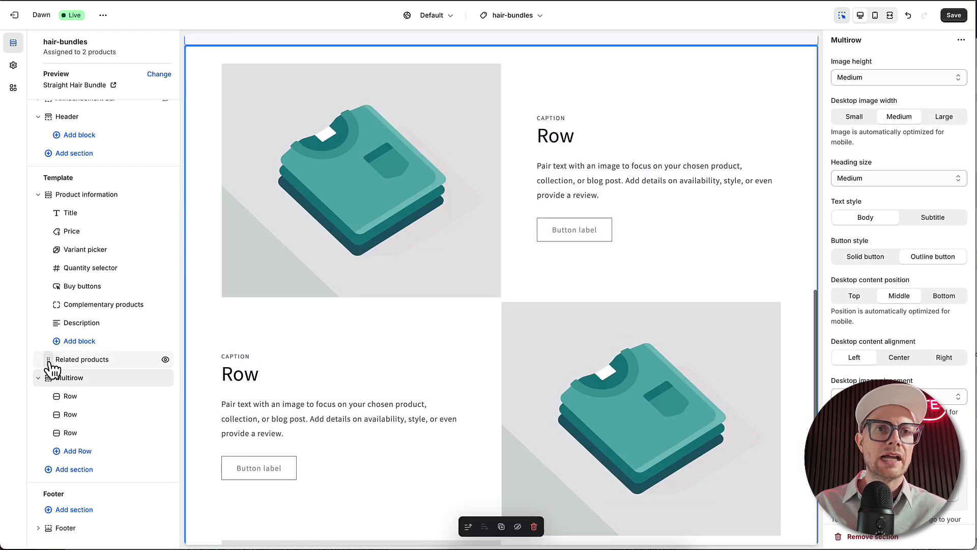
{"action": "left_click_drag", "start_coordinate": [52, 366], "coordinate": [64, 450]}
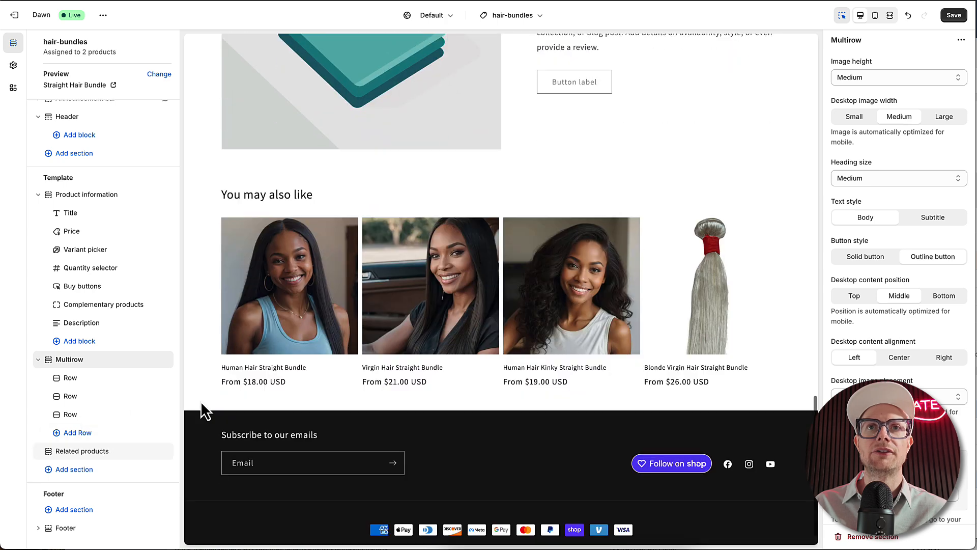
Set the Related products section's color scheme to Scheme 5 and save the hair-bundles template.
{"action": "left_click", "coordinate": [196, 350]}
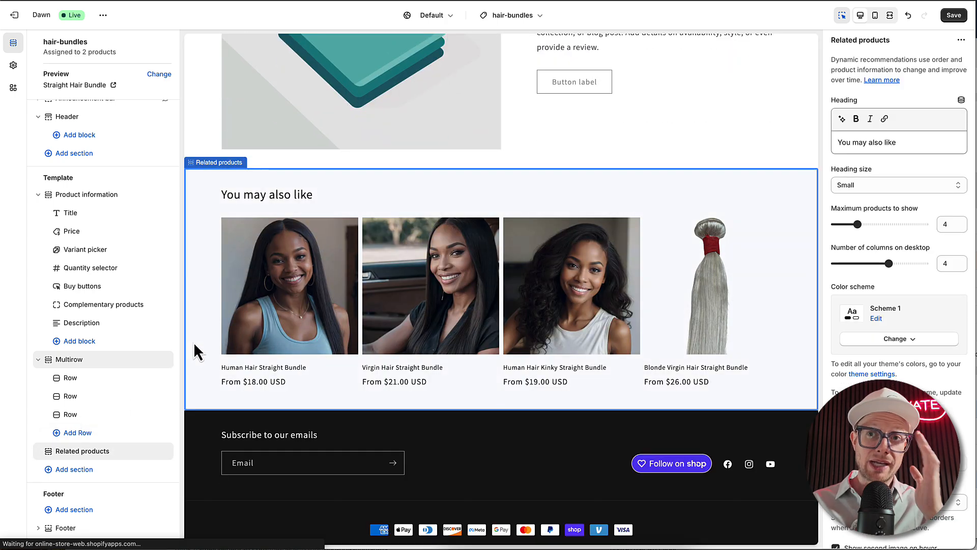
{"action": "left_click", "coordinate": [899, 339]}
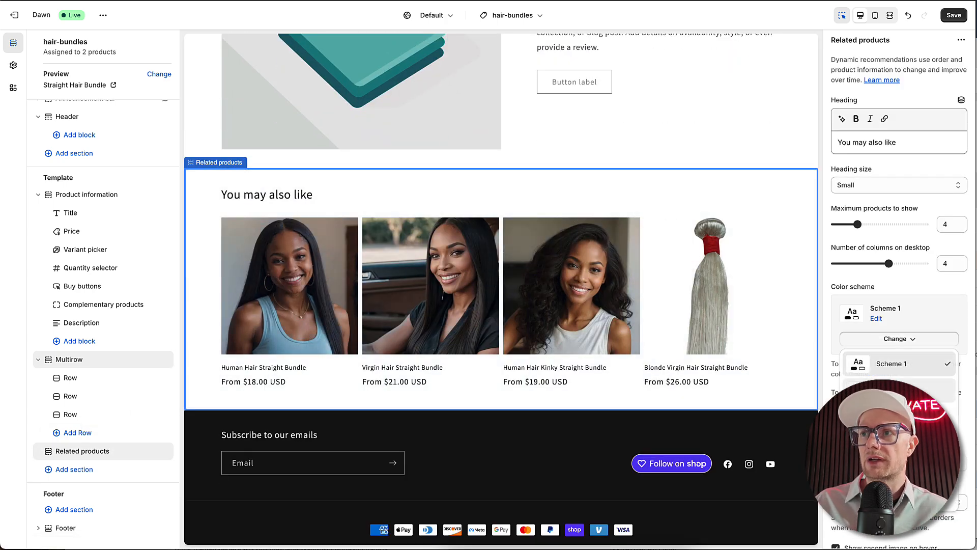
{"action": "left_click", "coordinate": [898, 469]}
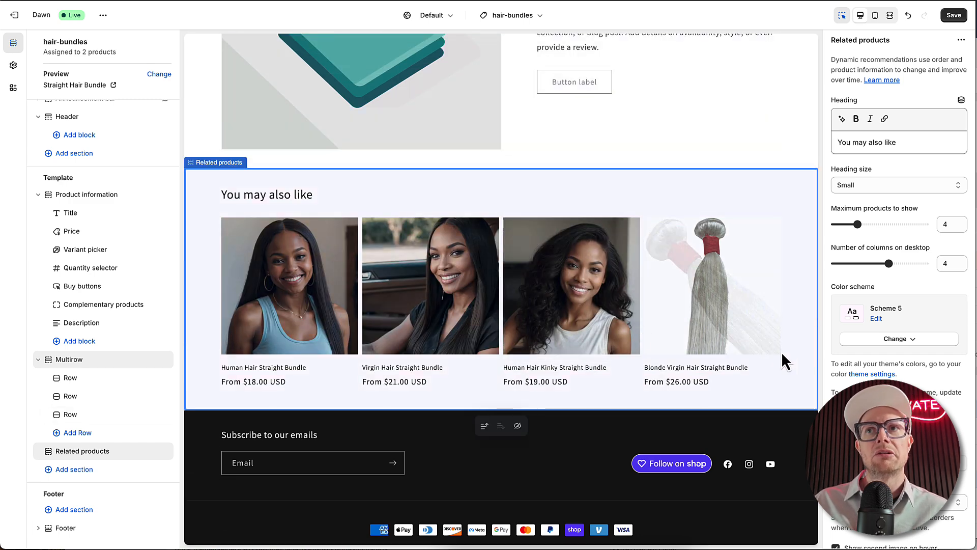
{"action": "scroll", "coordinate": [554, 325], "scroll_direction": "up", "scroll_amount": 10}
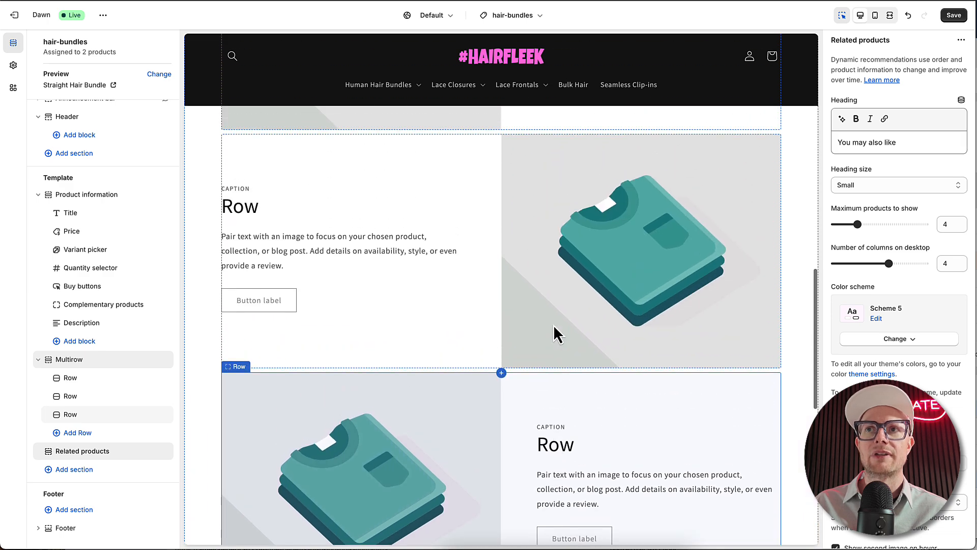
{"action": "scroll", "coordinate": [458, 369], "scroll_direction": "down", "scroll_amount": 10}
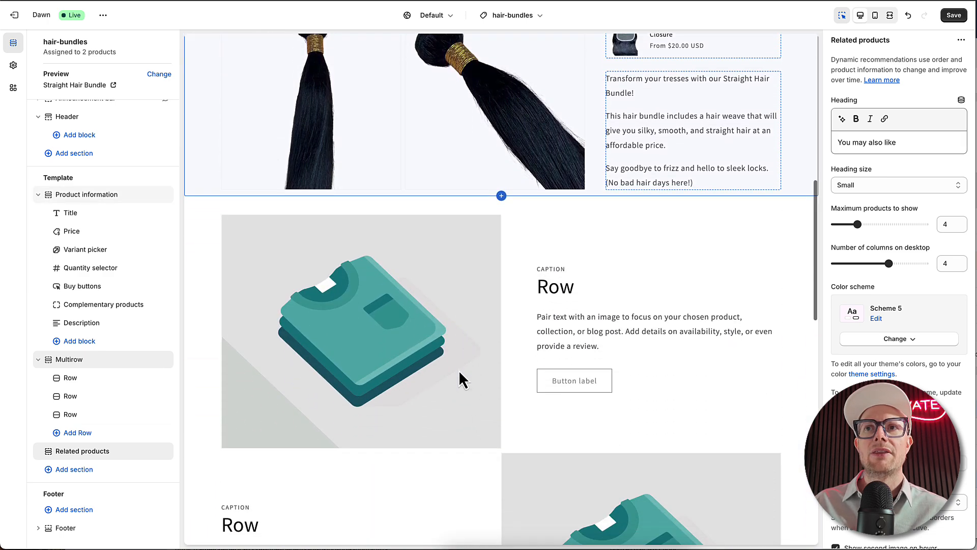
{"action": "scroll", "coordinate": [459, 371], "scroll_direction": "down", "scroll_amount": 10}
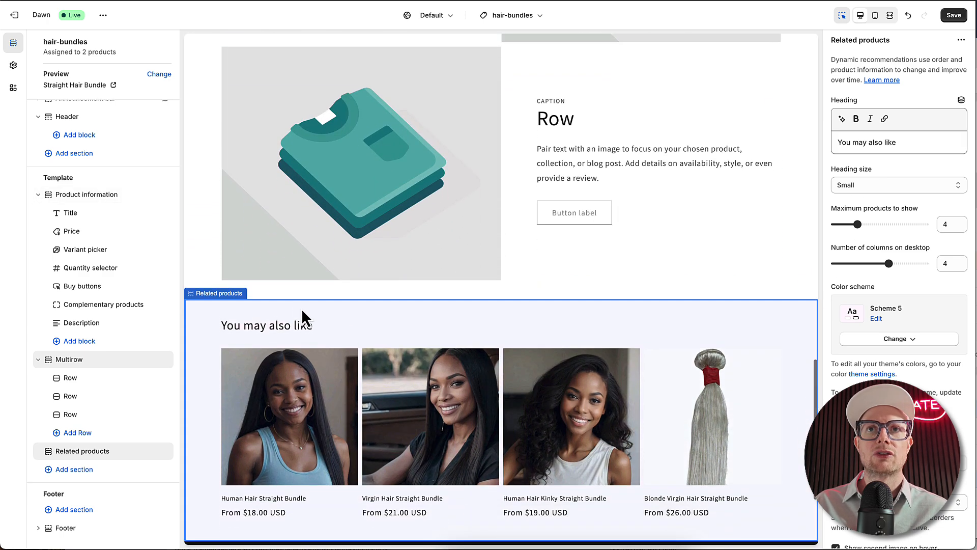
{"action": "scroll", "coordinate": [372, 331], "scroll_direction": "up", "scroll_amount": 10}
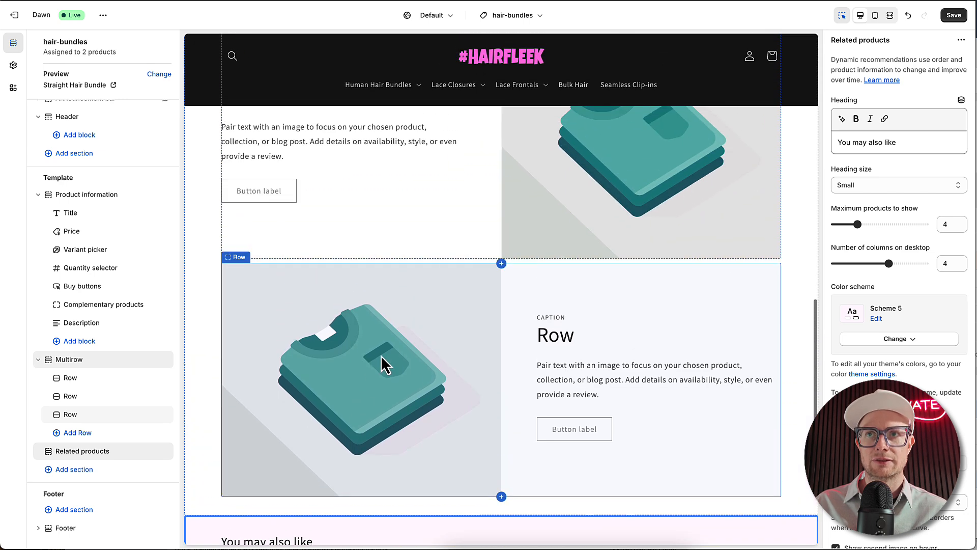
{"action": "scroll", "coordinate": [392, 367], "scroll_direction": "up", "scroll_amount": 7}
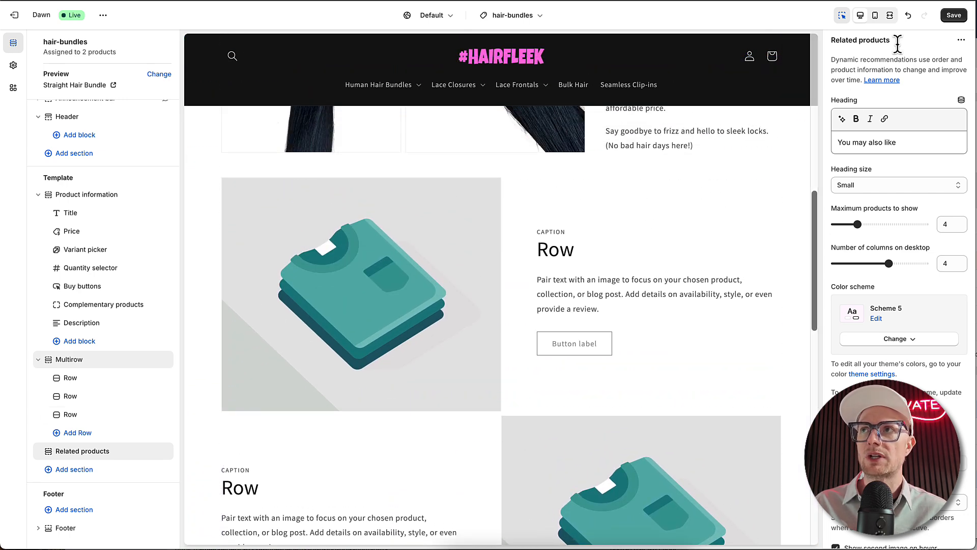
{"action": "left_click", "coordinate": [952, 17]}
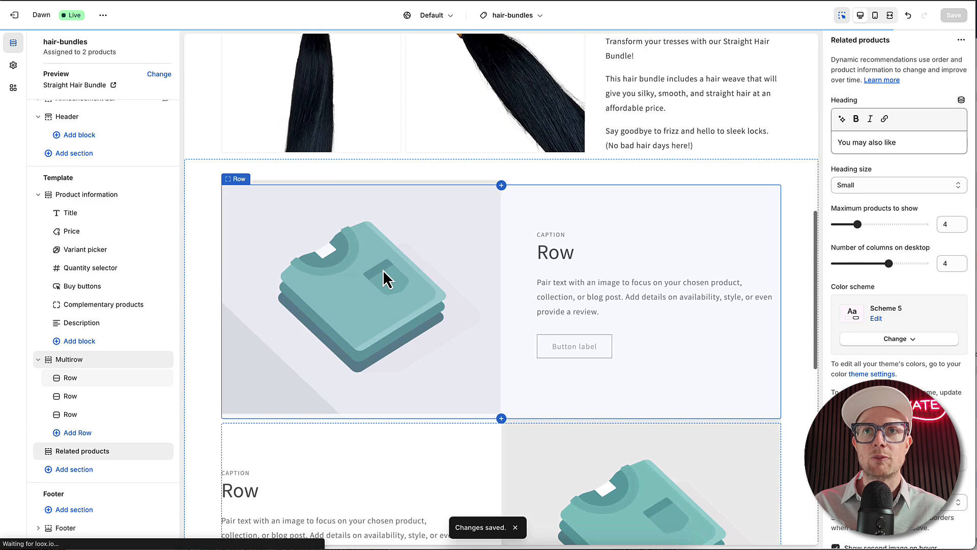
{"action": "scroll", "coordinate": [442, 378], "scroll_direction": "down", "scroll_amount": 6}
{"action": "scroll", "coordinate": [442, 377], "scroll_direction": "down", "scroll_amount": 1}
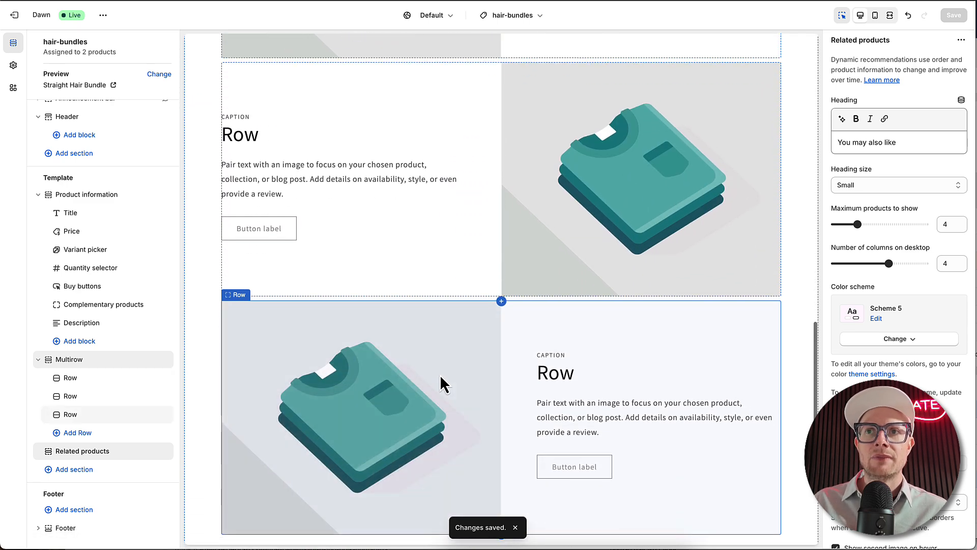
{"action": "scroll", "coordinate": [440, 375], "scroll_direction": "up", "scroll_amount": 5}
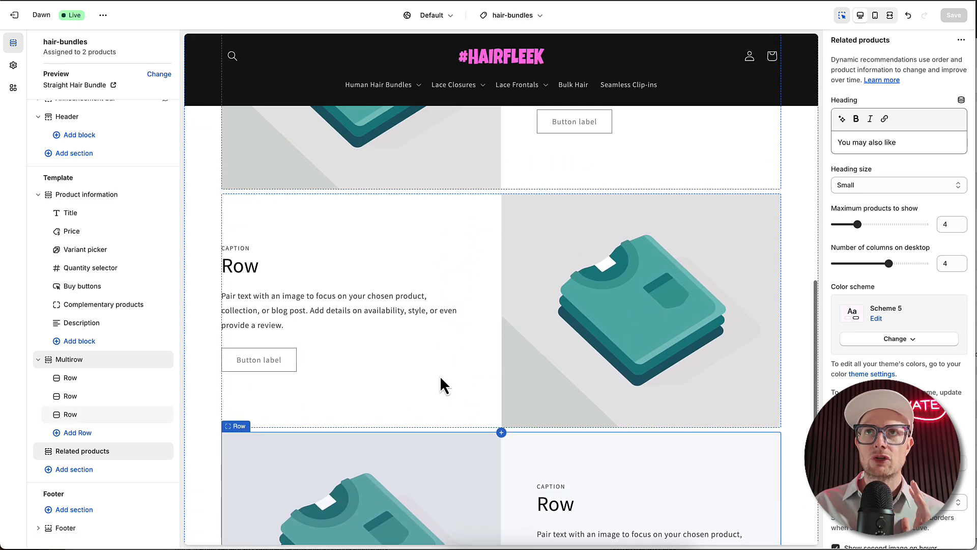
{"action": "scroll", "coordinate": [440, 375], "scroll_direction": "up", "scroll_amount": 4}
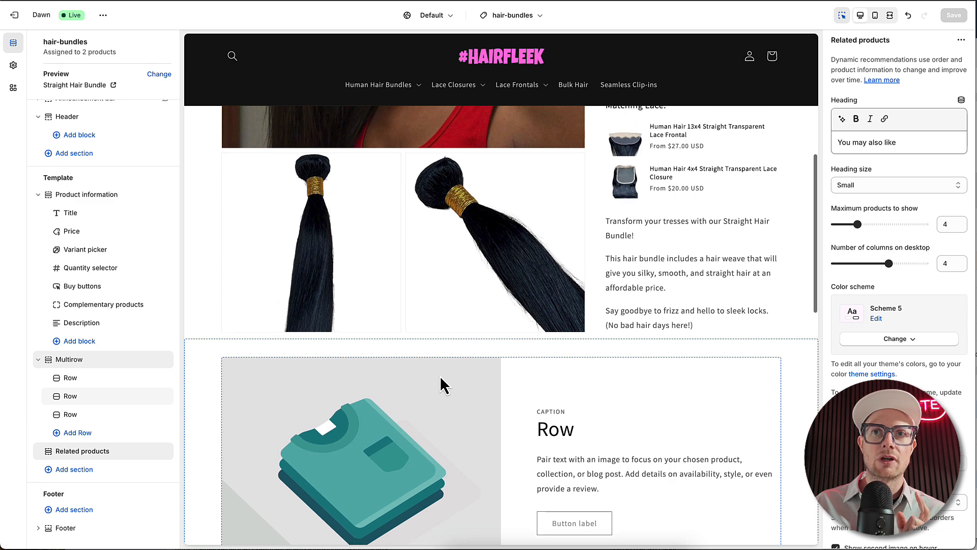
Set the heading of the first Multirow row to "Hair Bundle" and save the hair-bundles template.
{"action": "scroll", "coordinate": [440, 376], "scroll_direction": "down", "scroll_amount": 3}
{"action": "scroll", "coordinate": [441, 377], "scroll_direction": "down", "scroll_amount": 1}
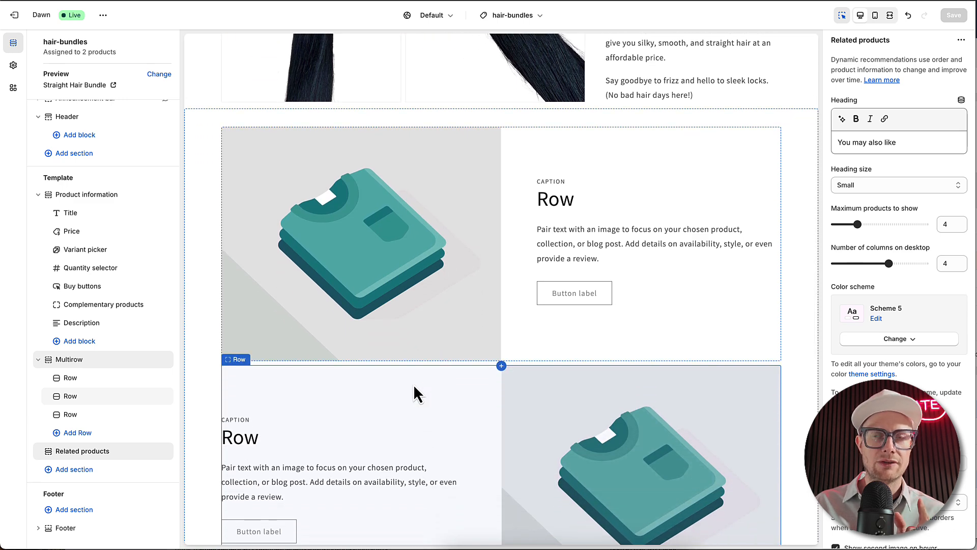
{"action": "scroll", "coordinate": [413, 394], "scroll_direction": "down", "scroll_amount": 4}
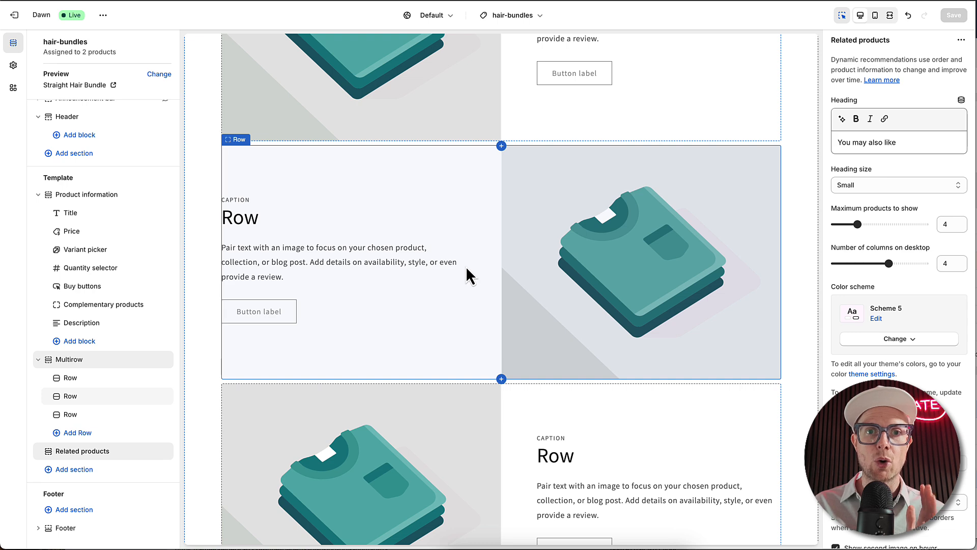
{"action": "scroll", "coordinate": [529, 163], "scroll_direction": "up", "scroll_amount": 5}
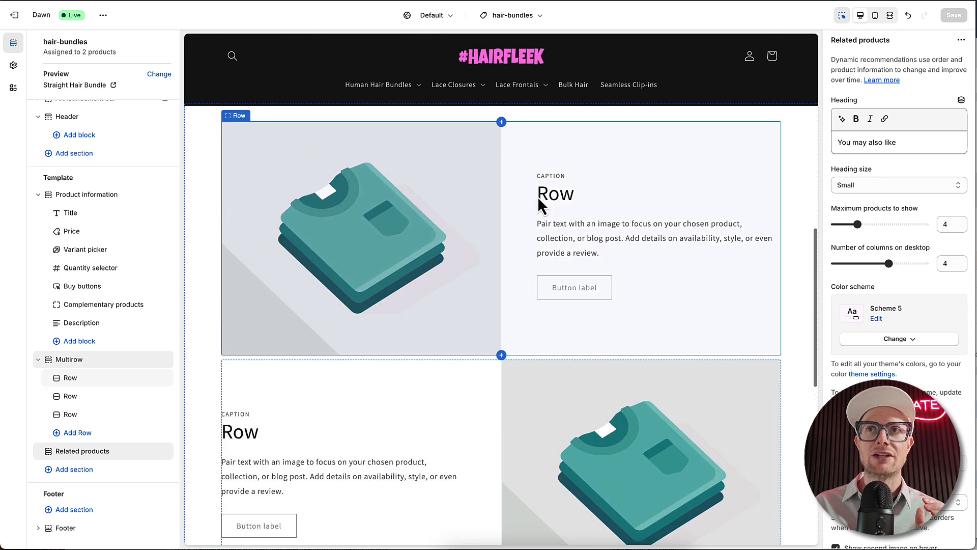
{"action": "left_click", "coordinate": [559, 233]}
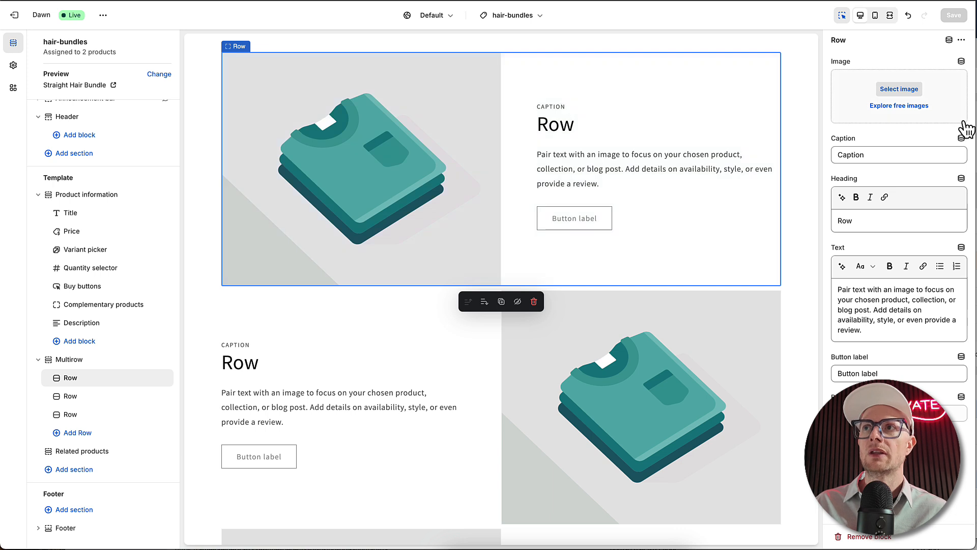
{"action": "double_click", "coordinate": [871, 223]}
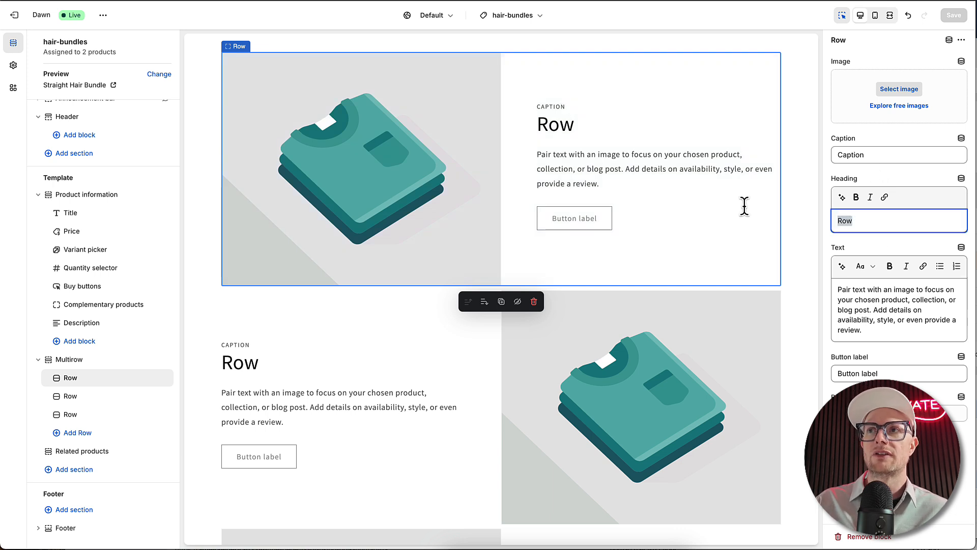
{"action": "type", "text": "Hair Bundle"}
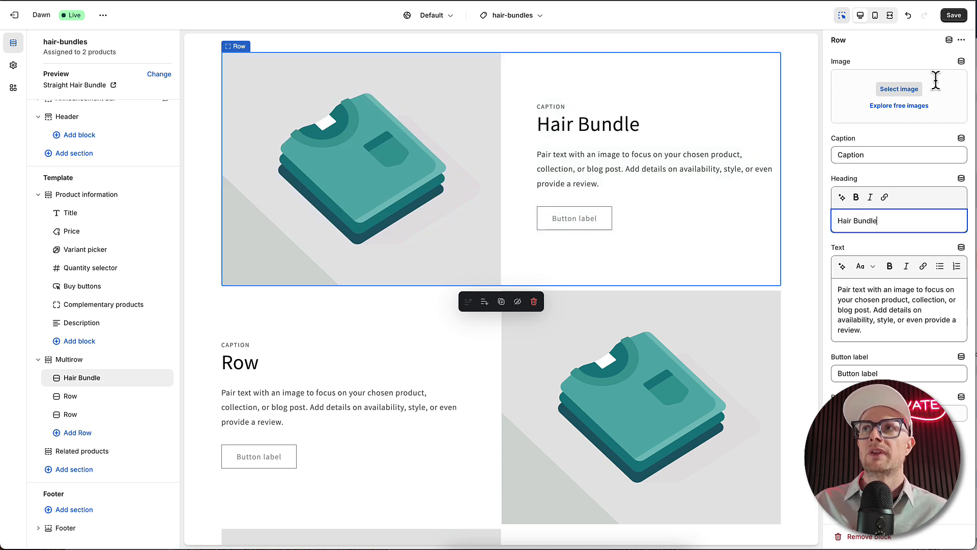
{"action": "left_click", "coordinate": [954, 15]}
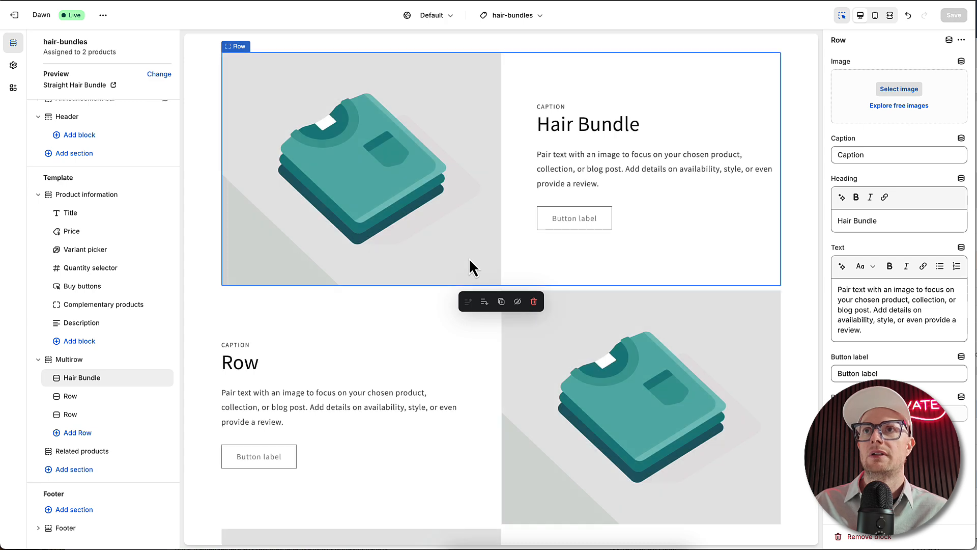
Open the Body Wave Hair Bundle product from the Hair Bundles collection in the preview and check its Multirow section.
{"action": "scroll", "coordinate": [472, 255], "scroll_direction": "up", "scroll_amount": 12}
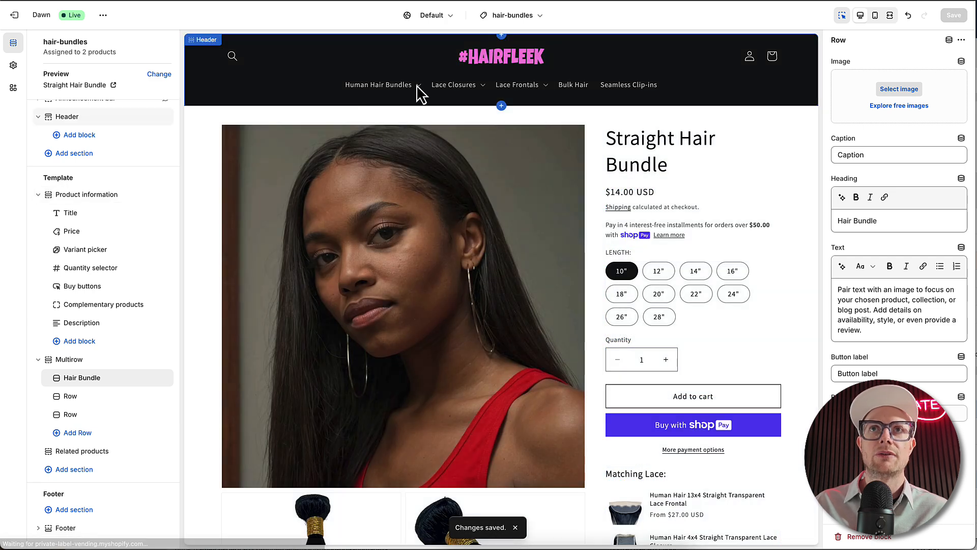
{"action": "left_click", "coordinate": [416, 86]}
{"action": "left_click", "coordinate": [373, 107]}
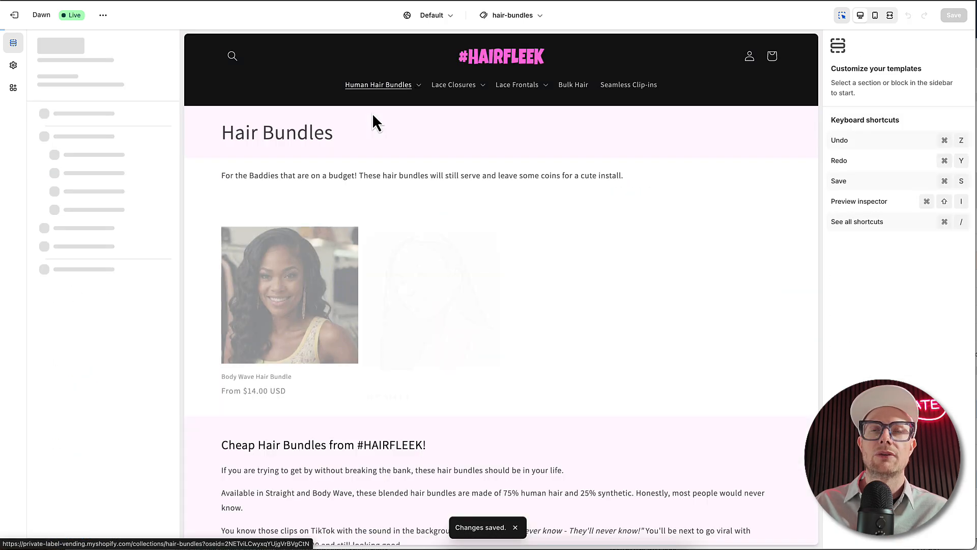
{"action": "left_click", "coordinate": [279, 292]}
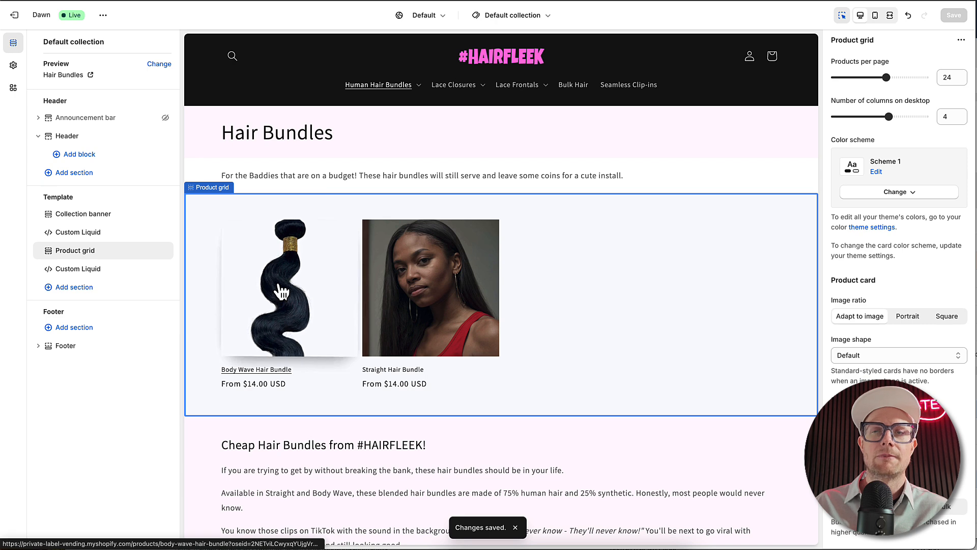
{"action": "left_click", "coordinate": [280, 290]}
{"action": "scroll", "coordinate": [453, 283], "scroll_direction": "down", "scroll_amount": 8}
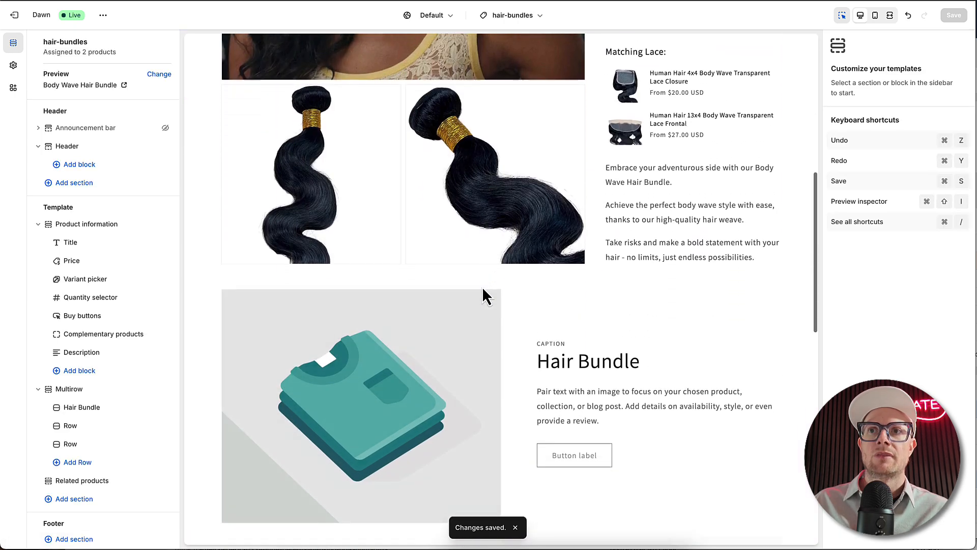
{"action": "scroll", "coordinate": [482, 287], "scroll_direction": "down", "scroll_amount": 3}
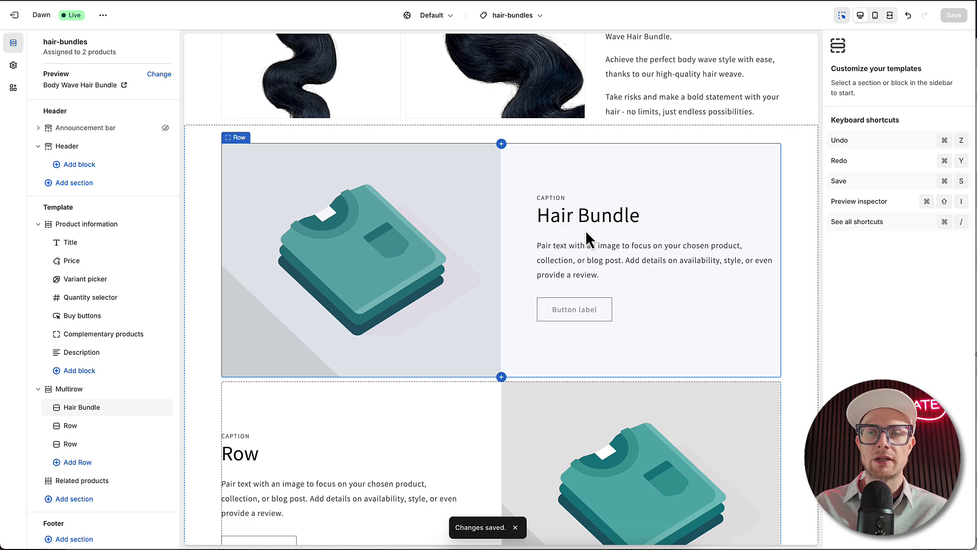
Clear the button labels of all three Multirow rows and save the hair-bundles template.
{"action": "left_click", "coordinate": [693, 284]}
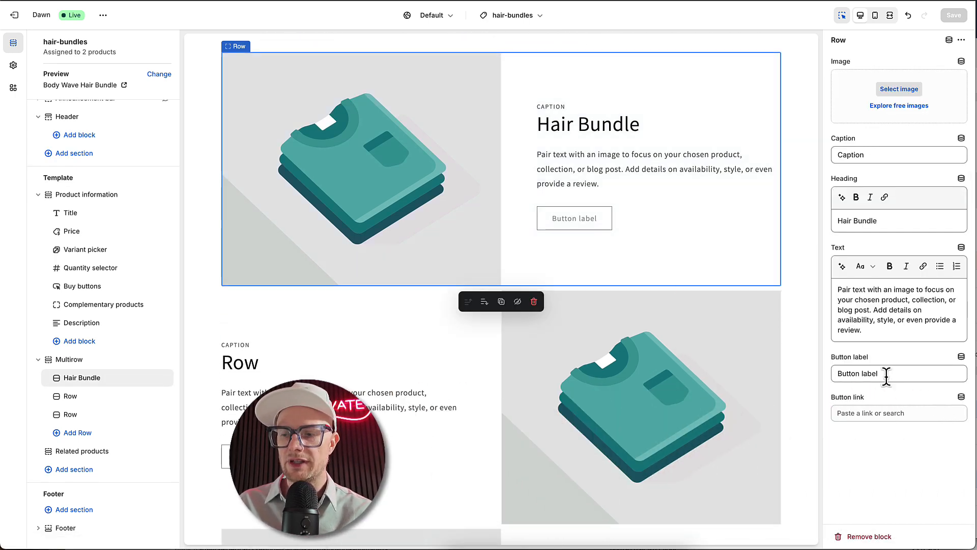
{"action": "left_click_drag", "start_coordinate": [886, 375], "coordinate": [780, 375]}
{"action": "key", "text": "BackSpace"}
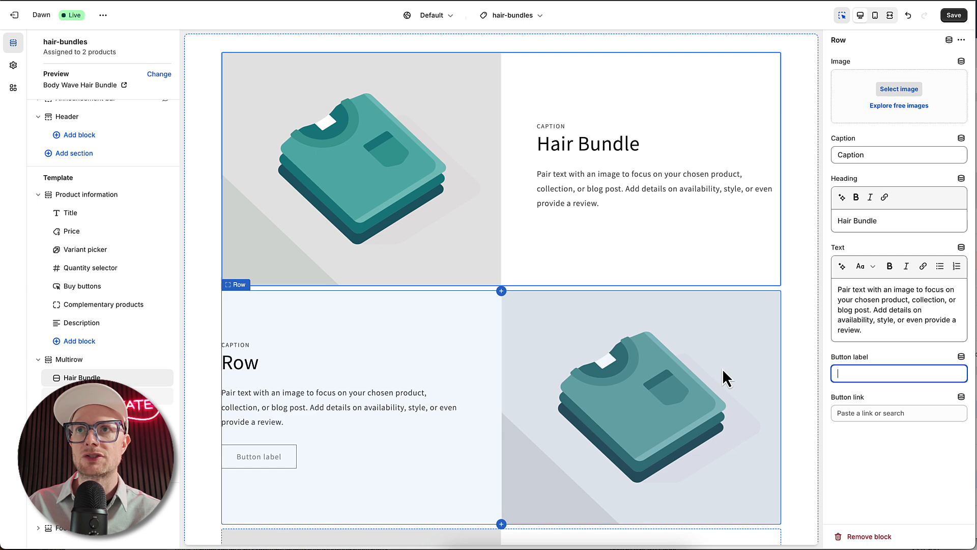
{"action": "left_click", "coordinate": [318, 383]}
{"action": "scroll", "coordinate": [359, 380], "scroll_direction": "down", "scroll_amount": 8}
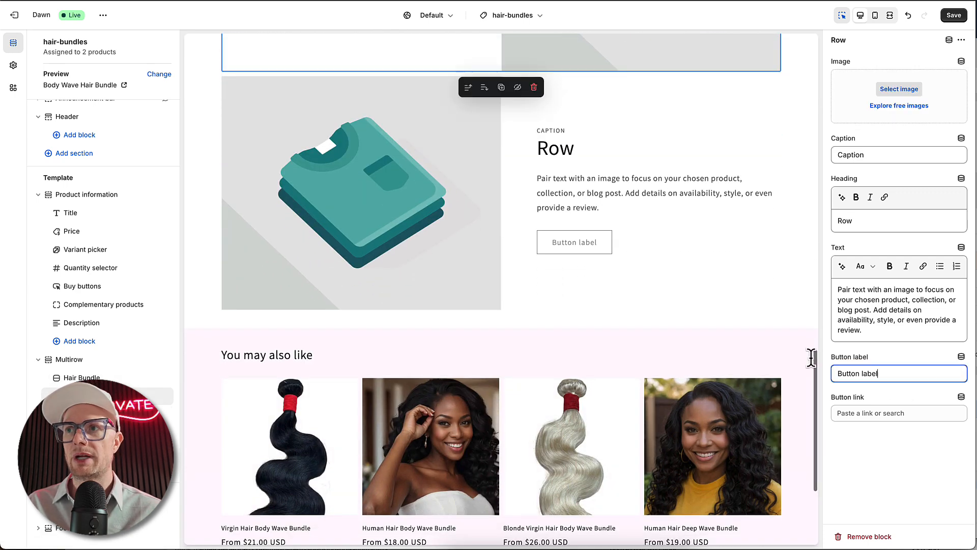
{"action": "left_click_drag", "start_coordinate": [811, 358], "coordinate": [784, 354]}
{"action": "key", "text": "BackSpace"}
{"action": "left_click", "coordinate": [630, 243]}
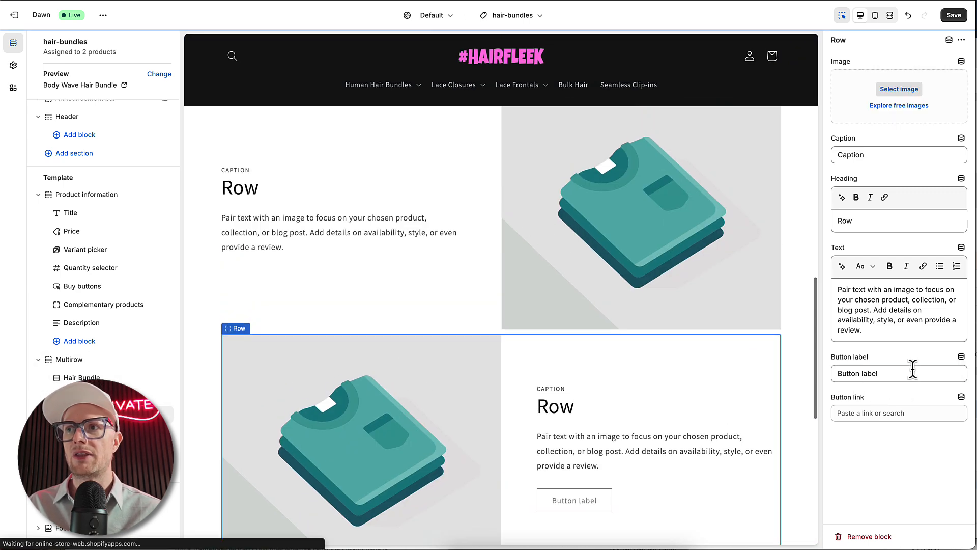
{"action": "left_click_drag", "start_coordinate": [903, 373], "coordinate": [754, 359]}
{"action": "key", "text": "BackSpace"}
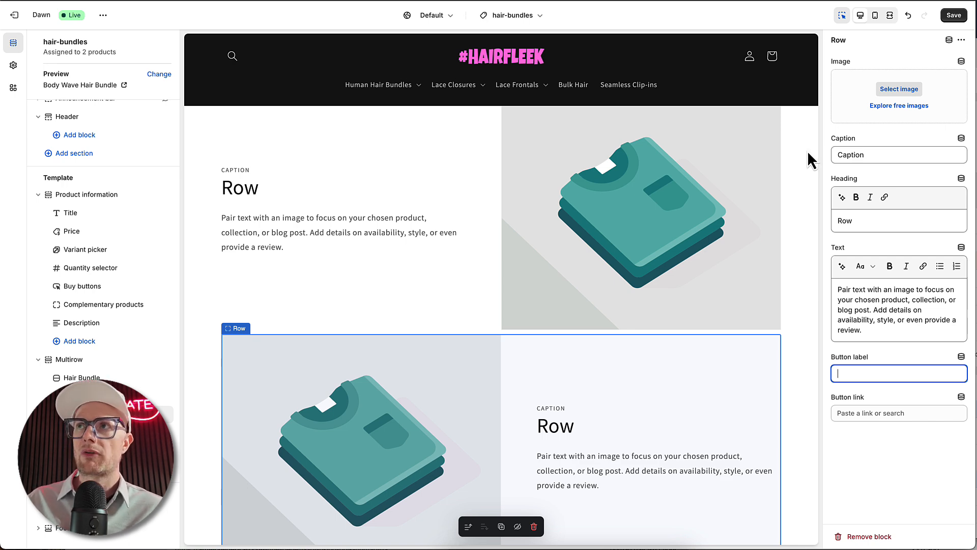
{"action": "left_click", "coordinate": [953, 14]}
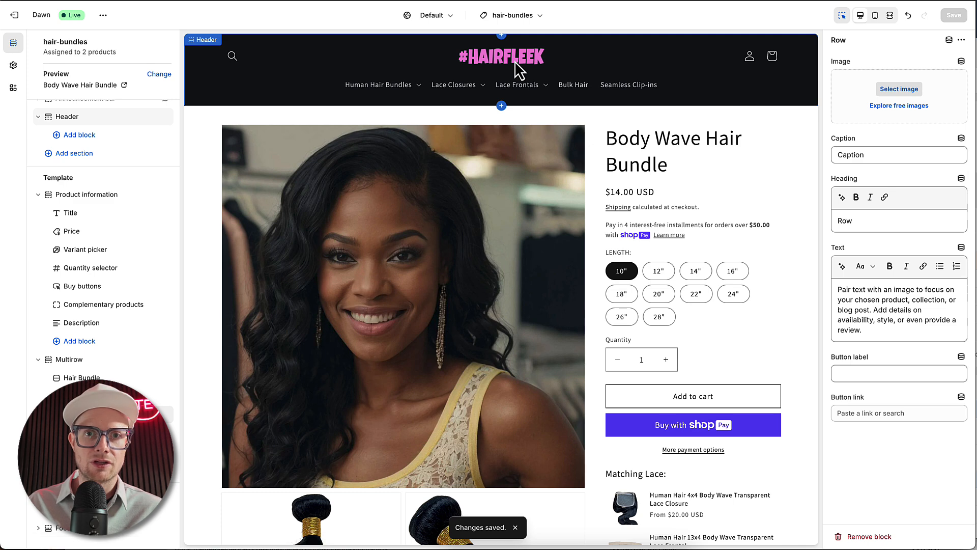
Go to the store's home page in the preview and reopen the Body Wave Hair Bundle through the Hair Bundles collection.
{"action": "left_click", "coordinate": [515, 64]}
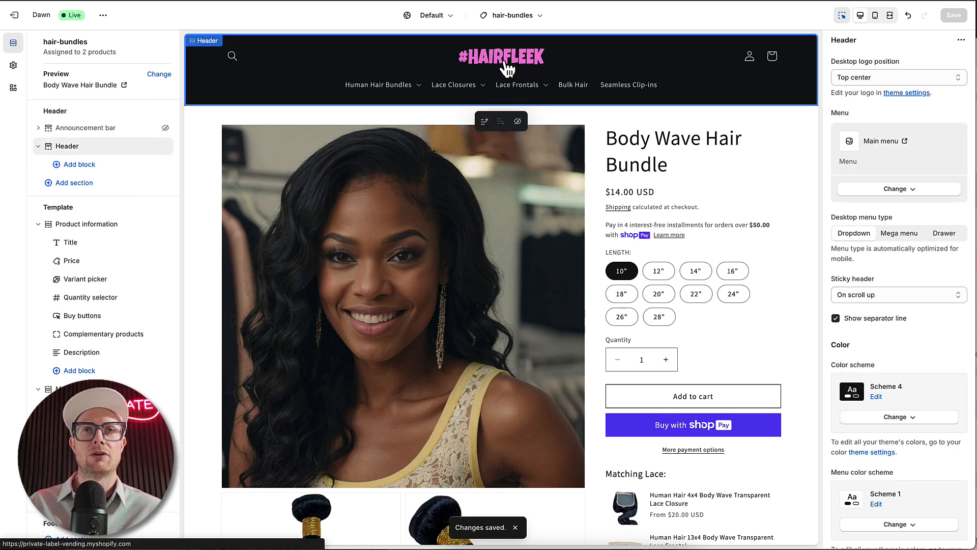
{"action": "left_click", "coordinate": [500, 61]}
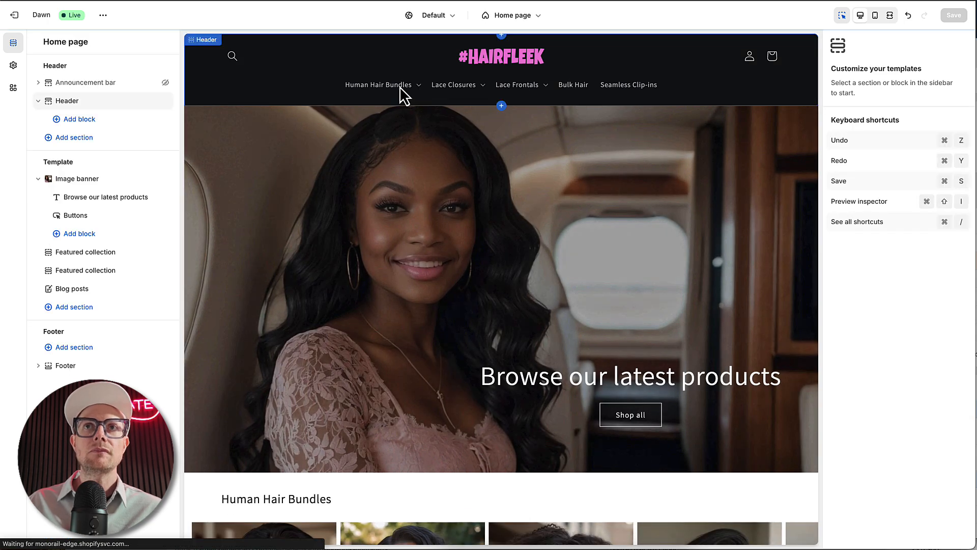
{"action": "left_click", "coordinate": [395, 92]}
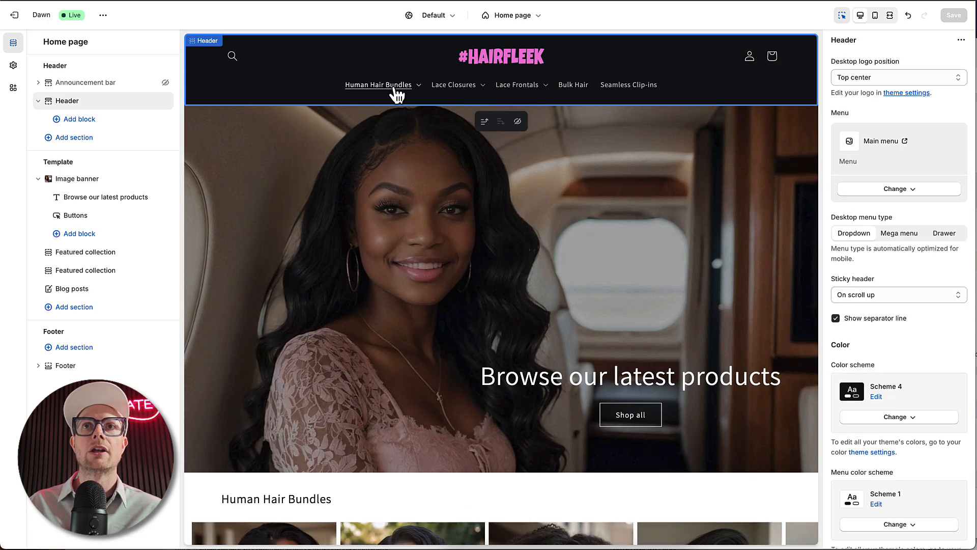
{"action": "left_click", "coordinate": [380, 113]}
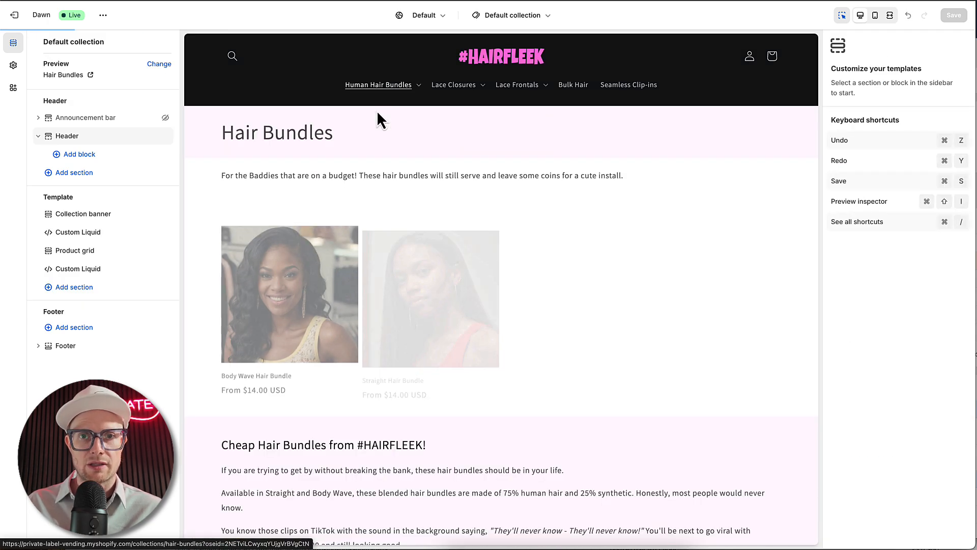
{"action": "left_click", "coordinate": [283, 282]}
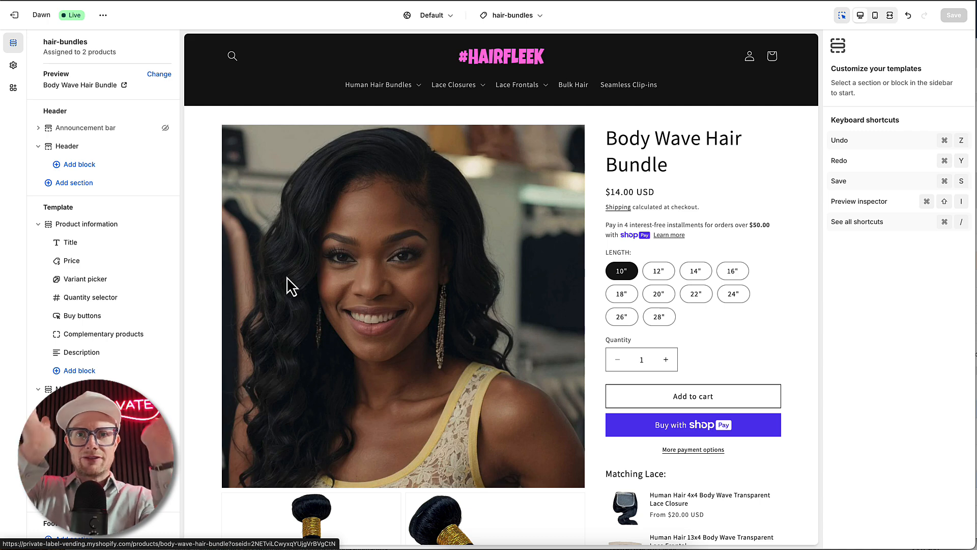
Review the Body Wave Hair Bundle page from the product images and matching lace through the Multirow rows to the related products.
{"action": "scroll", "coordinate": [286, 277], "scroll_direction": "down", "scroll_amount": 15}
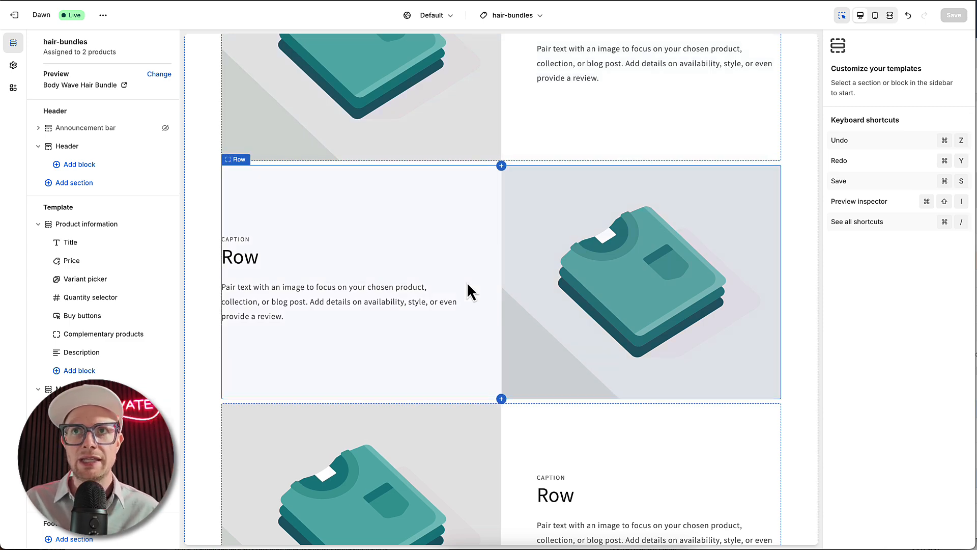
{"action": "scroll", "coordinate": [466, 282], "scroll_direction": "up", "scroll_amount": 15}
{"action": "scroll", "coordinate": [640, 367], "scroll_direction": "down", "scroll_amount": 15}
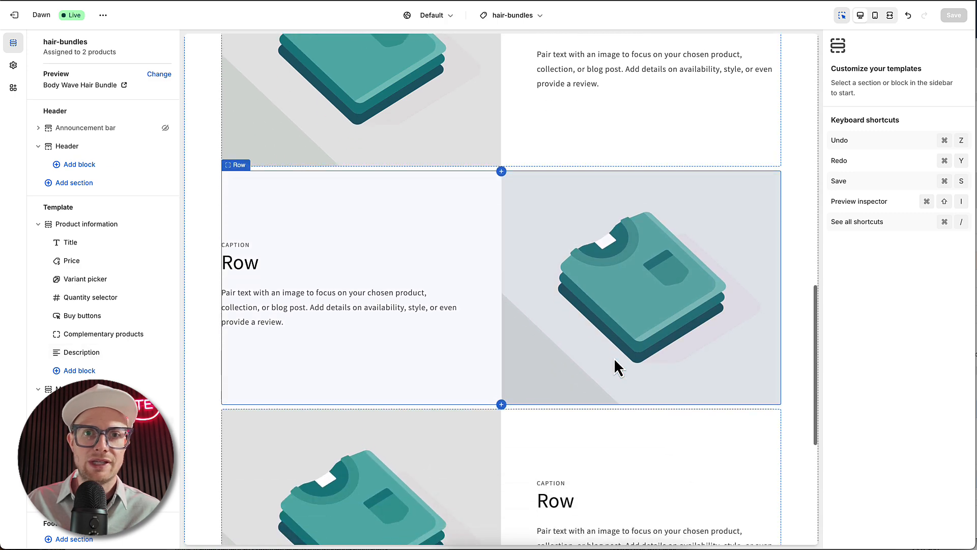
{"action": "scroll", "coordinate": [580, 362], "scroll_direction": "up", "scroll_amount": 5}
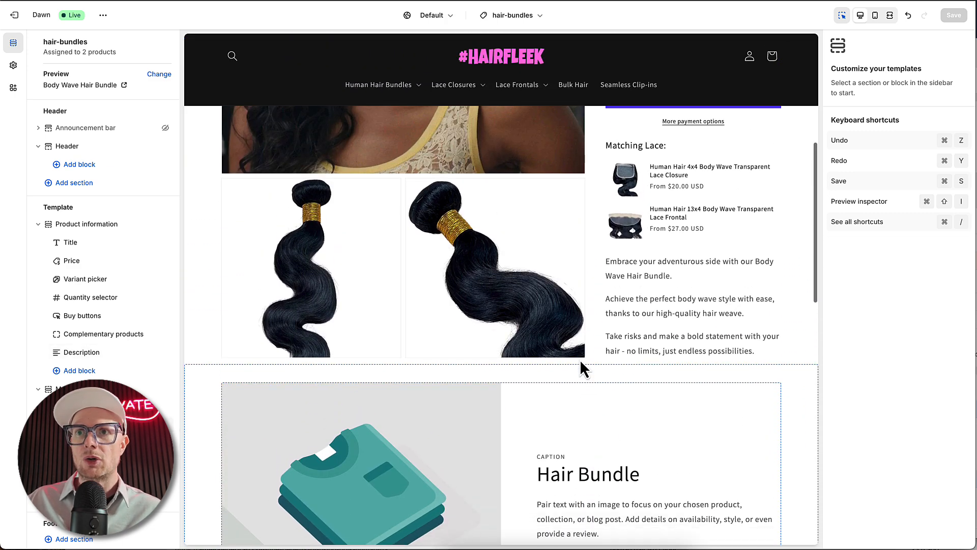
{"action": "scroll", "coordinate": [580, 362], "scroll_direction": "down", "scroll_amount": 6}
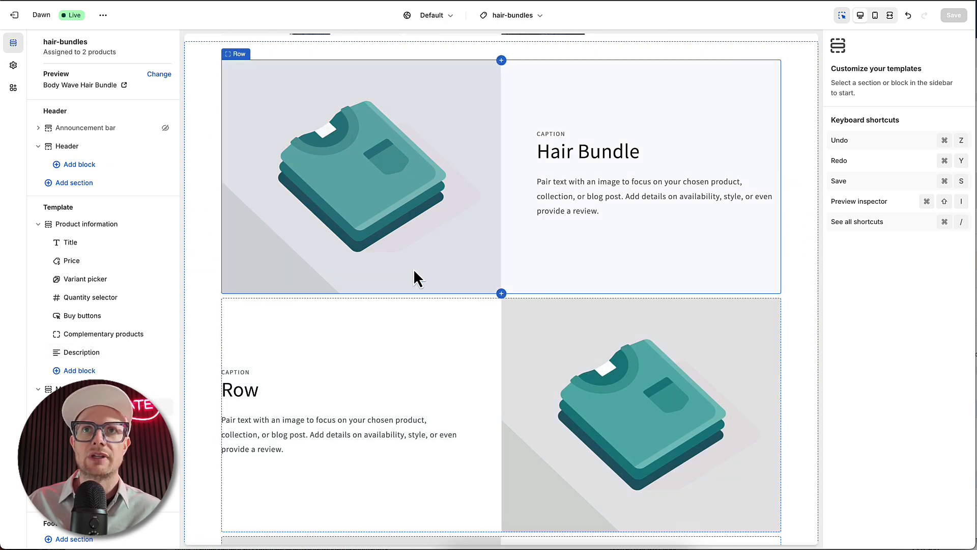
{"action": "scroll", "coordinate": [410, 288], "scroll_direction": "up", "scroll_amount": 3}
{"action": "scroll", "coordinate": [365, 318], "scroll_direction": "up", "scroll_amount": 5}
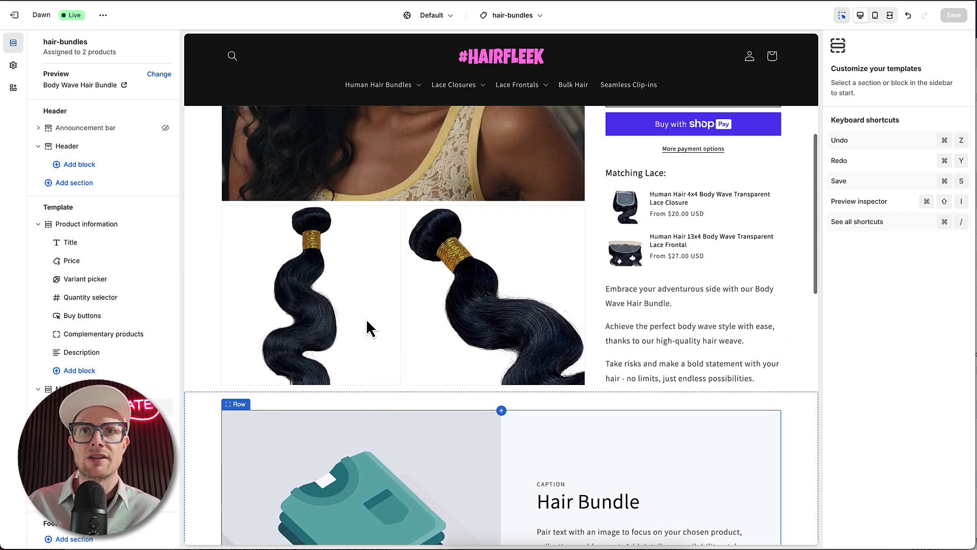
{"action": "scroll", "coordinate": [366, 318], "scroll_direction": "down", "scroll_amount": 3}
{"action": "scroll", "coordinate": [365, 319], "scroll_direction": "up", "scroll_amount": 4}
{"action": "scroll", "coordinate": [369, 329], "scroll_direction": "up", "scroll_amount": 2}
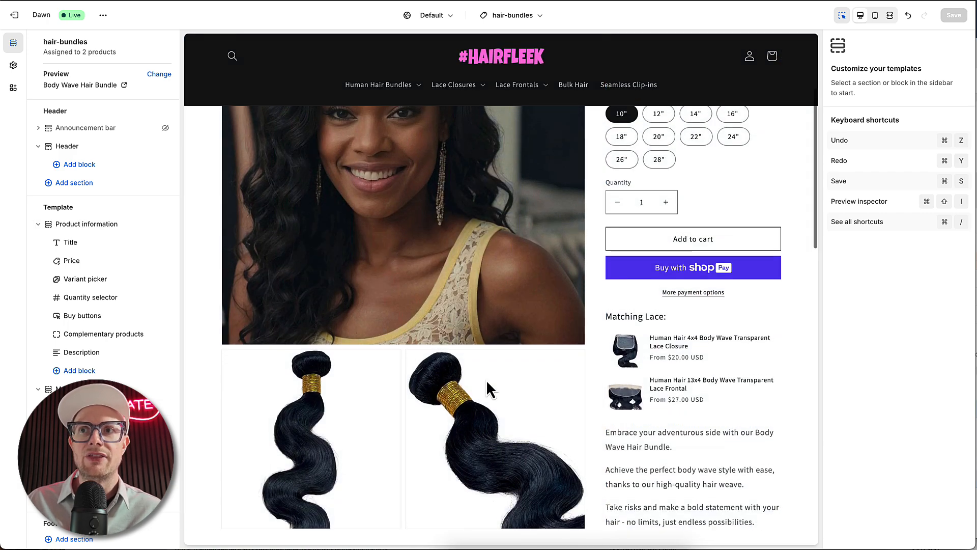
{"action": "scroll", "coordinate": [559, 367], "scroll_direction": "down", "scroll_amount": 5}
{"action": "scroll", "coordinate": [508, 386], "scroll_direction": "down", "scroll_amount": 10}
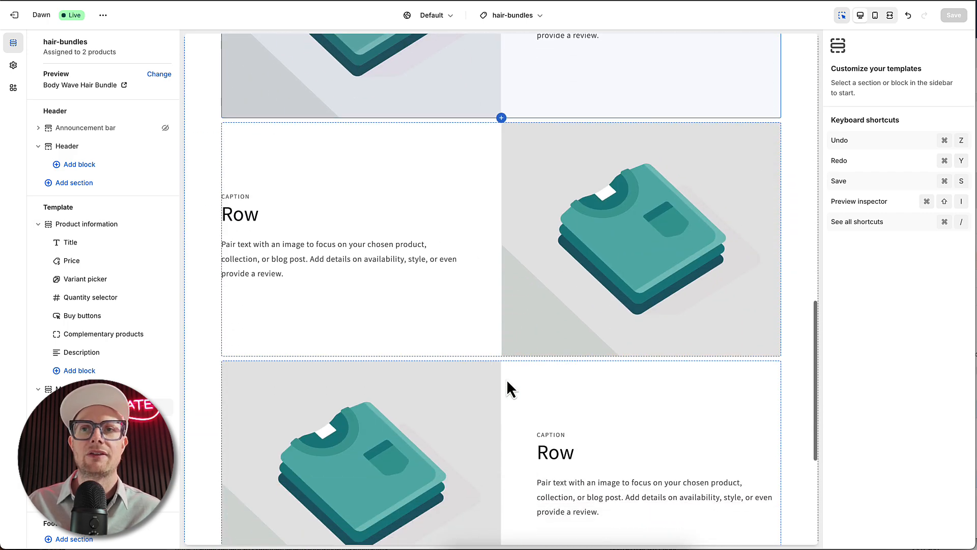
{"action": "scroll", "coordinate": [484, 386], "scroll_direction": "down", "scroll_amount": 2}
{"action": "scroll", "coordinate": [483, 385], "scroll_direction": "up", "scroll_amount": 10}
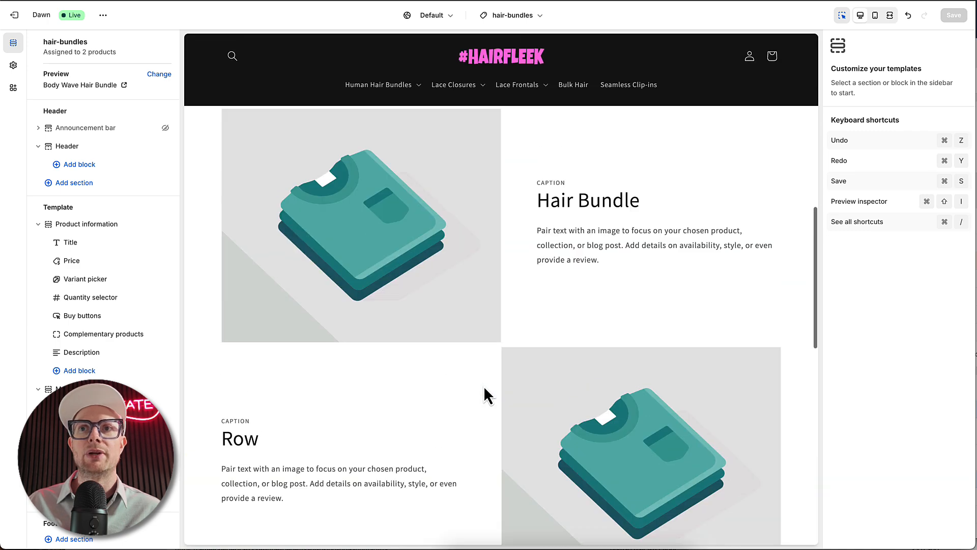
{"action": "scroll", "coordinate": [483, 386], "scroll_direction": "down", "scroll_amount": 10}
{"action": "scroll", "coordinate": [483, 386], "scroll_direction": "down", "scroll_amount": 3}
{"action": "scroll", "coordinate": [483, 386], "scroll_direction": "up", "scroll_amount": 8}
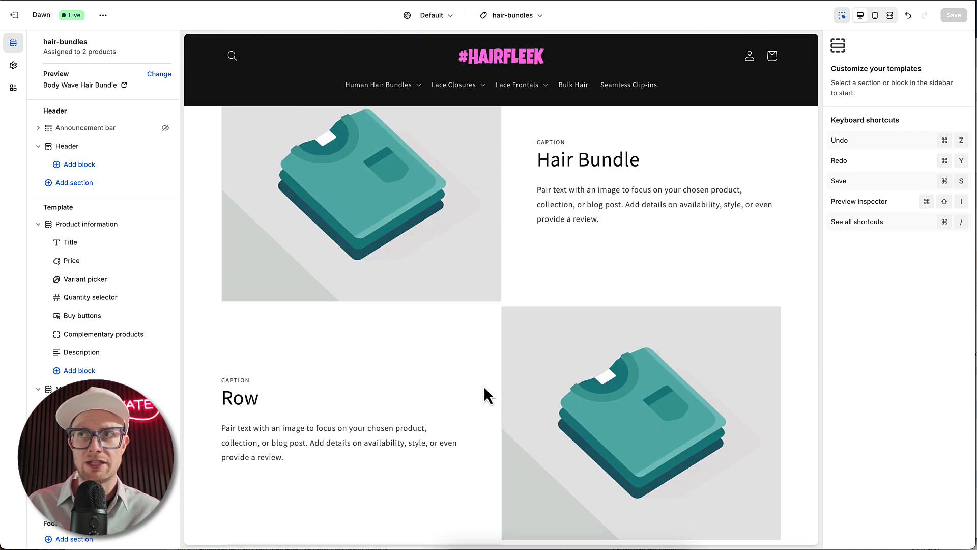
{"action": "scroll", "coordinate": [484, 385], "scroll_direction": "up", "scroll_amount": 8}
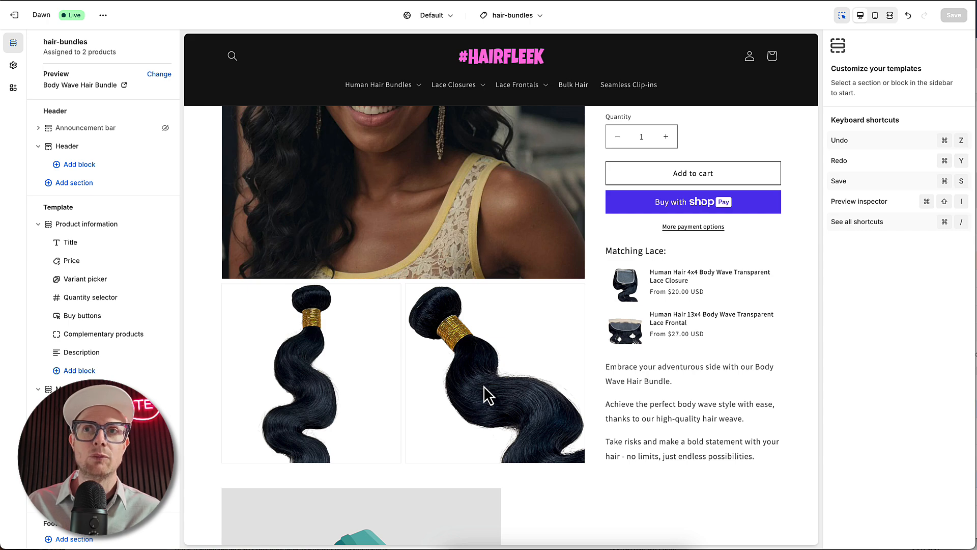
{"action": "scroll", "coordinate": [469, 414], "scroll_direction": "down", "scroll_amount": 6}
{"action": "scroll", "coordinate": [506, 422], "scroll_direction": "down", "scroll_amount": 5}
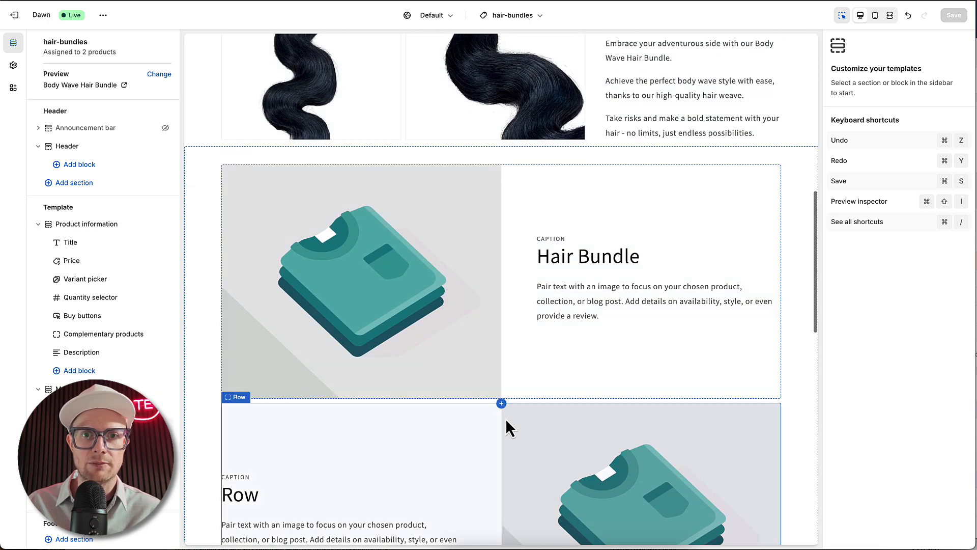
{"action": "scroll", "coordinate": [508, 376], "scroll_direction": "down", "scroll_amount": 8}
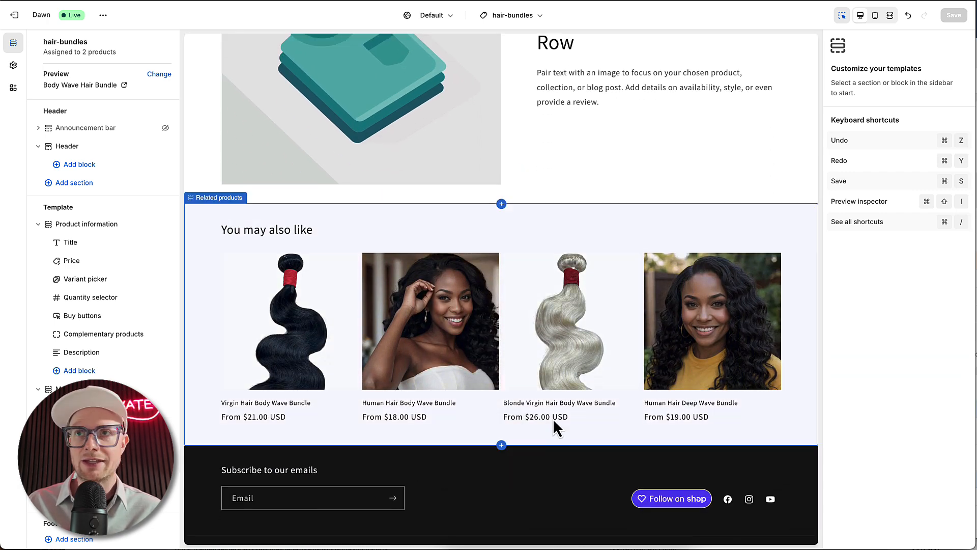
Open the Raw Hair Bundle collection through the Human Hair Bundles navigation in the preview and review its product and description content.
{"action": "scroll", "coordinate": [528, 405], "scroll_direction": "up", "scroll_amount": 15}
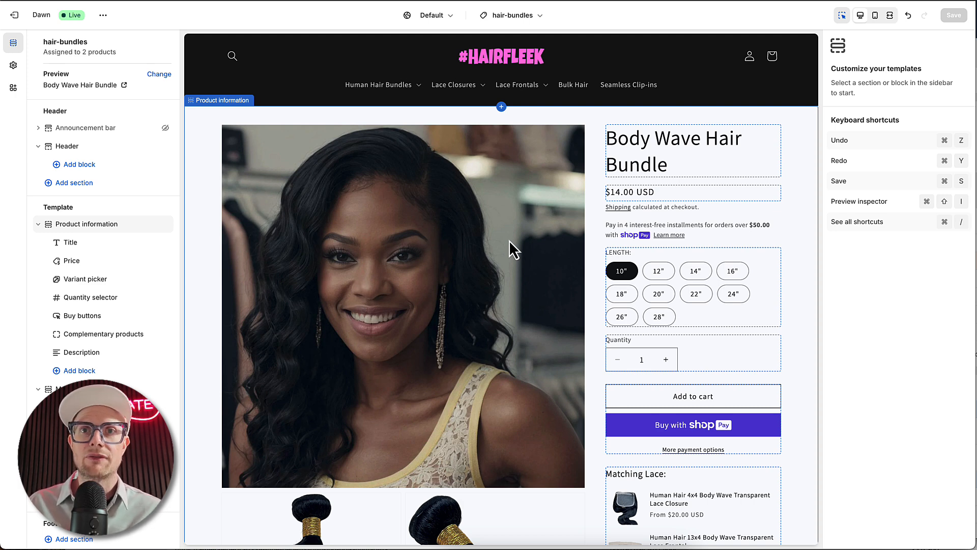
{"action": "key", "text": "F1"}
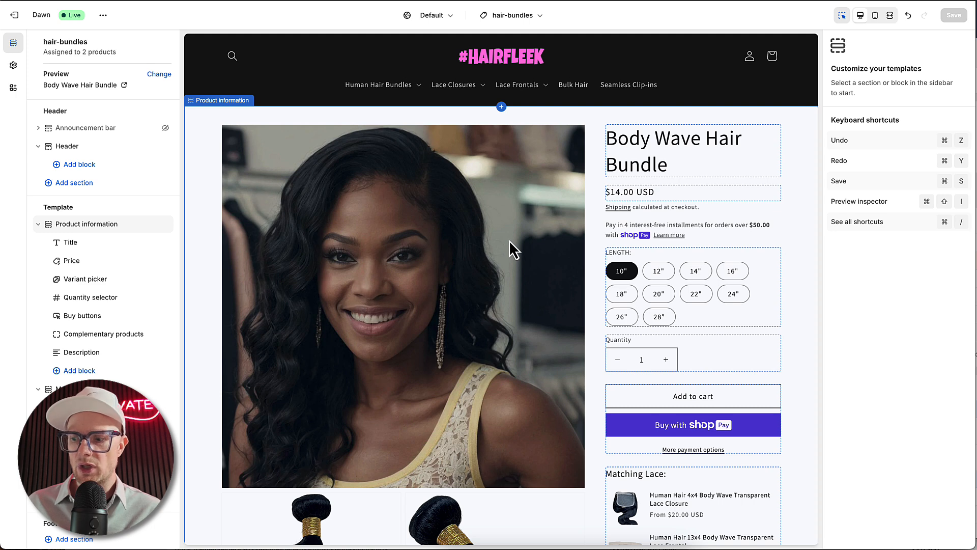
{"action": "left_click", "coordinate": [399, 92]}
{"action": "left_click", "coordinate": [399, 93]}
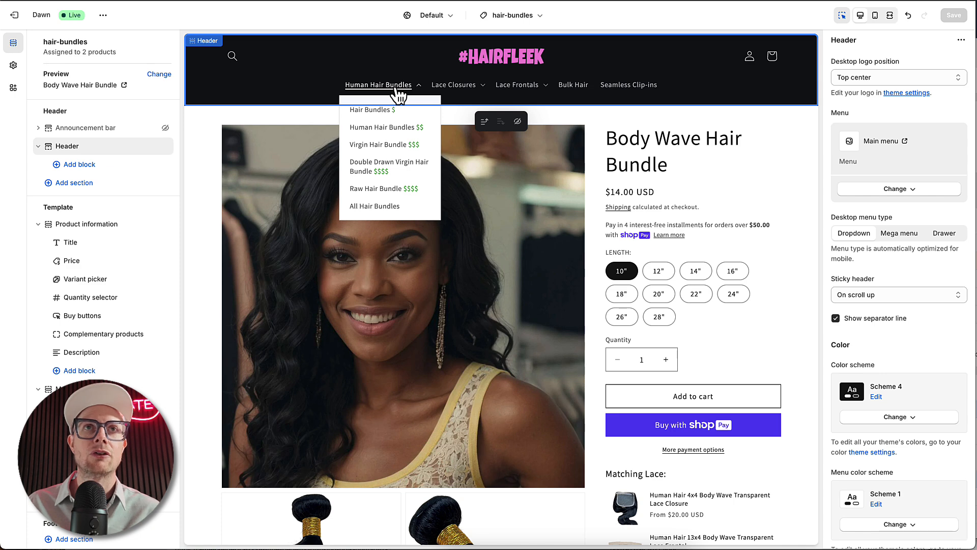
{"action": "left_click", "coordinate": [385, 188]}
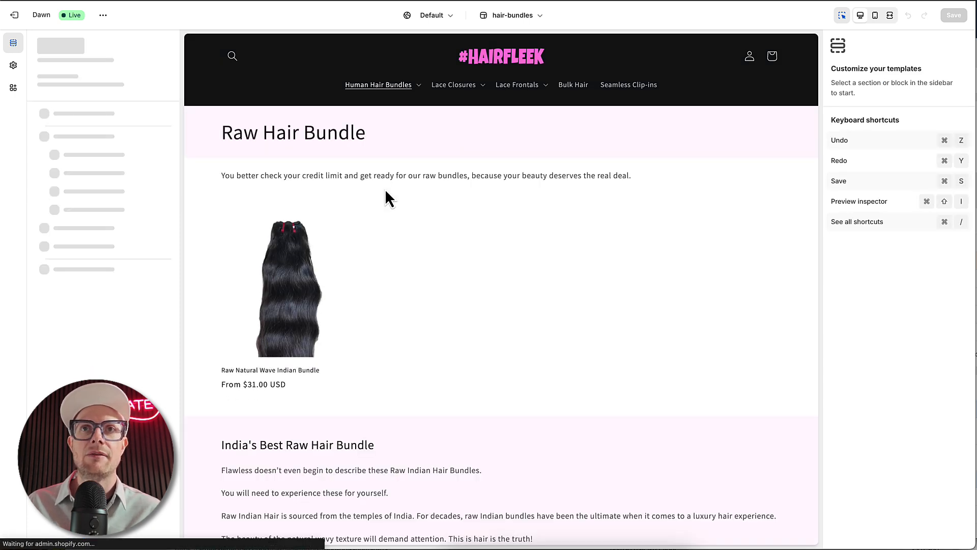
{"action": "scroll", "coordinate": [385, 194], "scroll_direction": "down", "scroll_amount": 7}
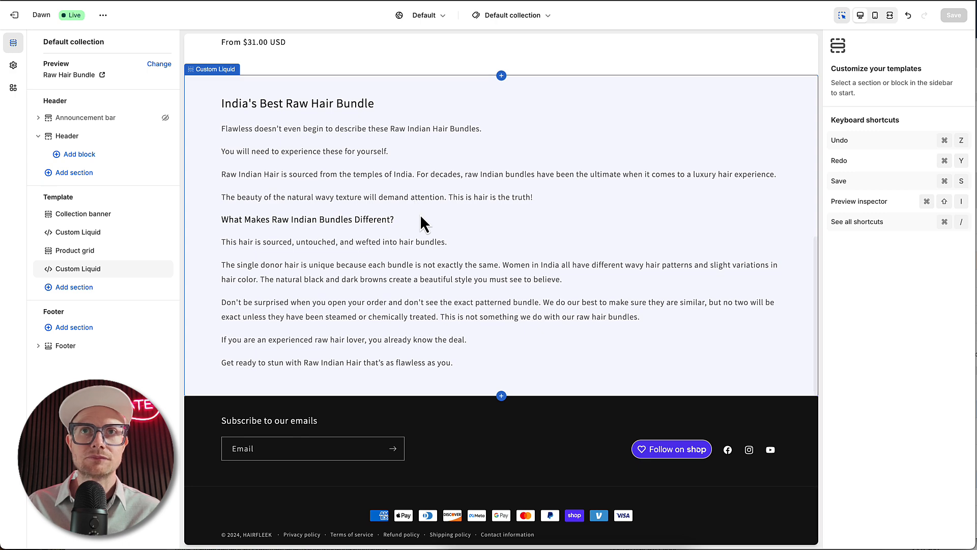
{"action": "scroll", "coordinate": [420, 215], "scroll_direction": "up", "scroll_amount": 7}
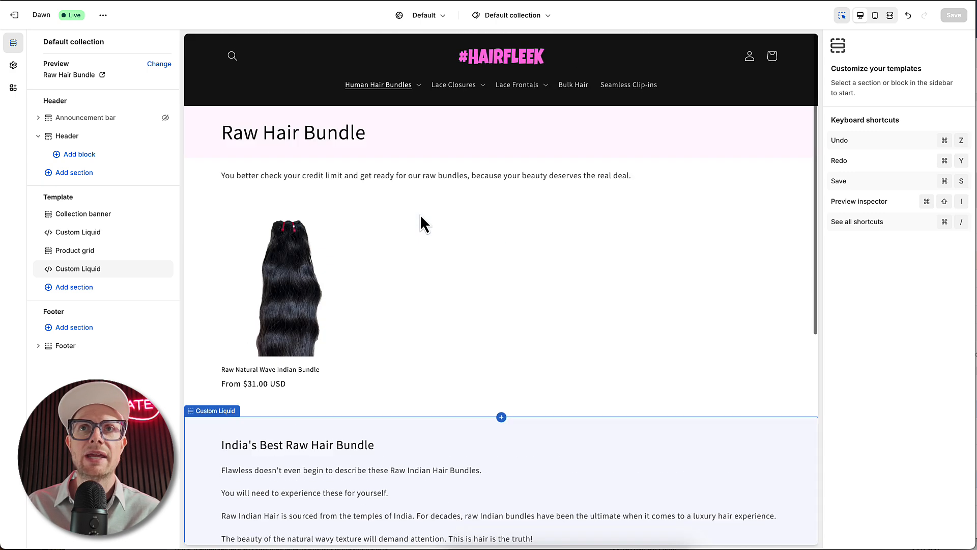
Open the All Hair Bundles collection in the preview and review its product grid and the description text beneath it.
{"action": "left_click", "coordinate": [392, 94]}
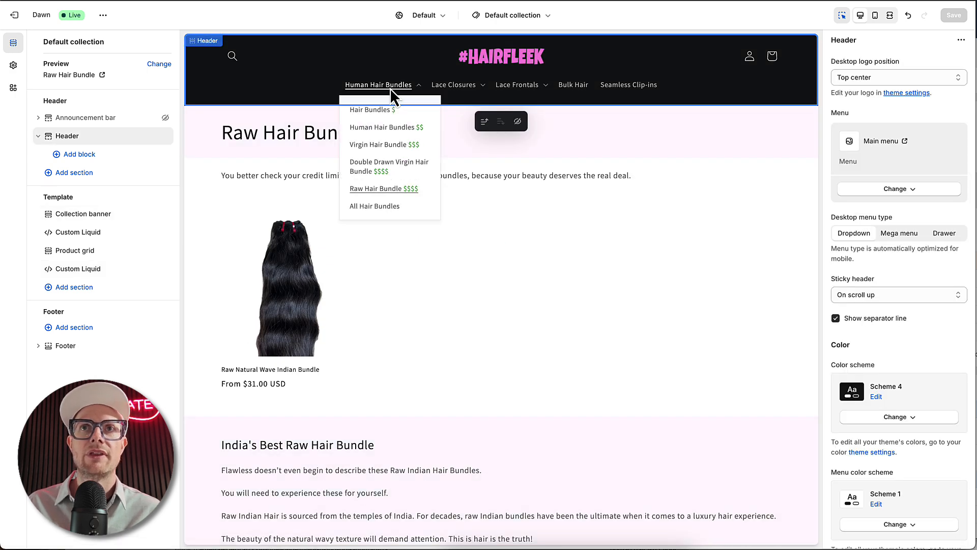
{"action": "left_click", "coordinate": [371, 204]}
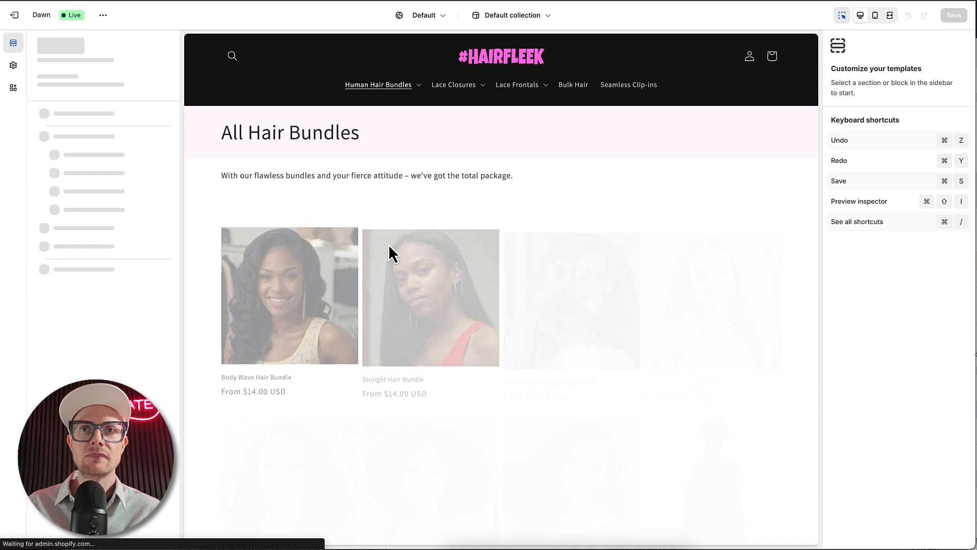
{"action": "scroll", "coordinate": [388, 245], "scroll_direction": "down", "scroll_amount": 15}
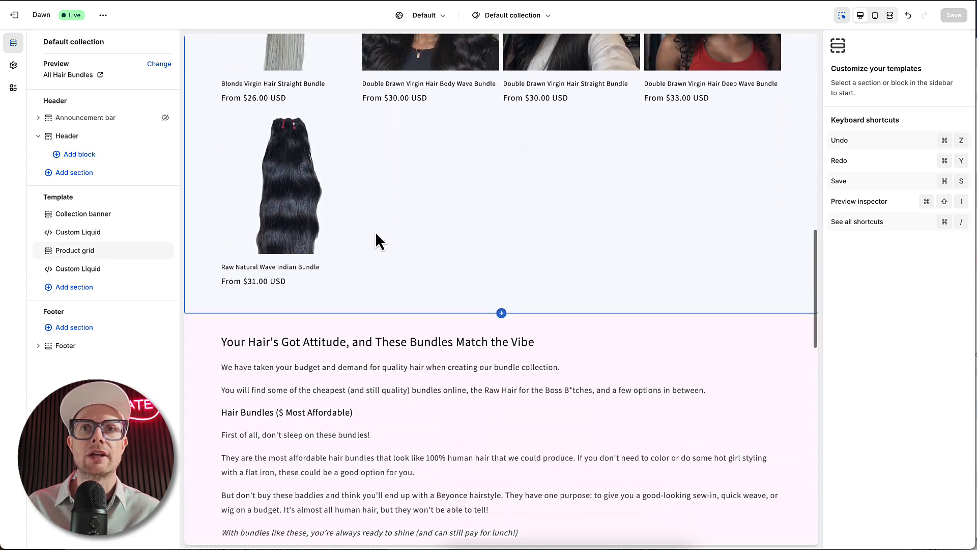
{"action": "scroll", "coordinate": [373, 233], "scroll_direction": "down", "scroll_amount": 2}
{"action": "scroll", "coordinate": [311, 277], "scroll_direction": "down", "scroll_amount": 18}
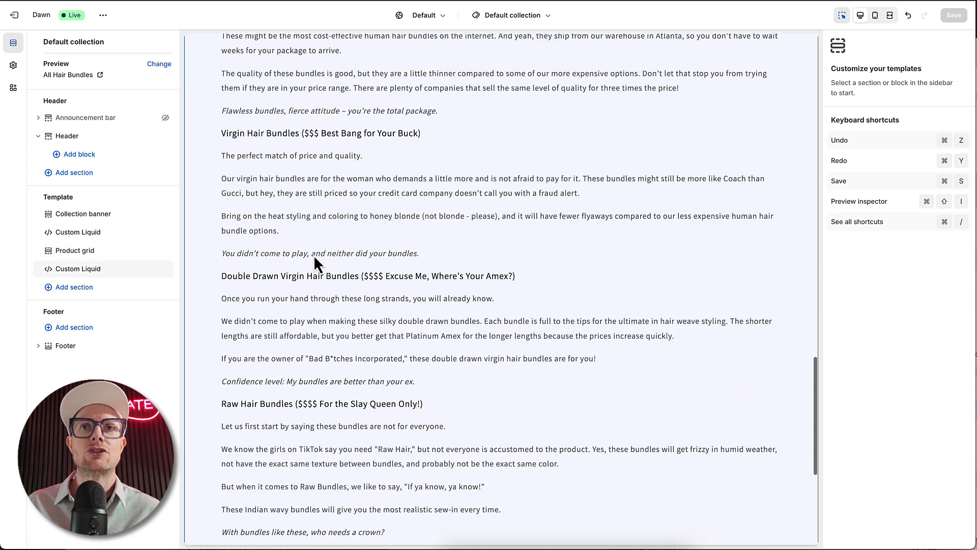
{"action": "scroll", "coordinate": [338, 308], "scroll_direction": "up", "scroll_amount": 20}
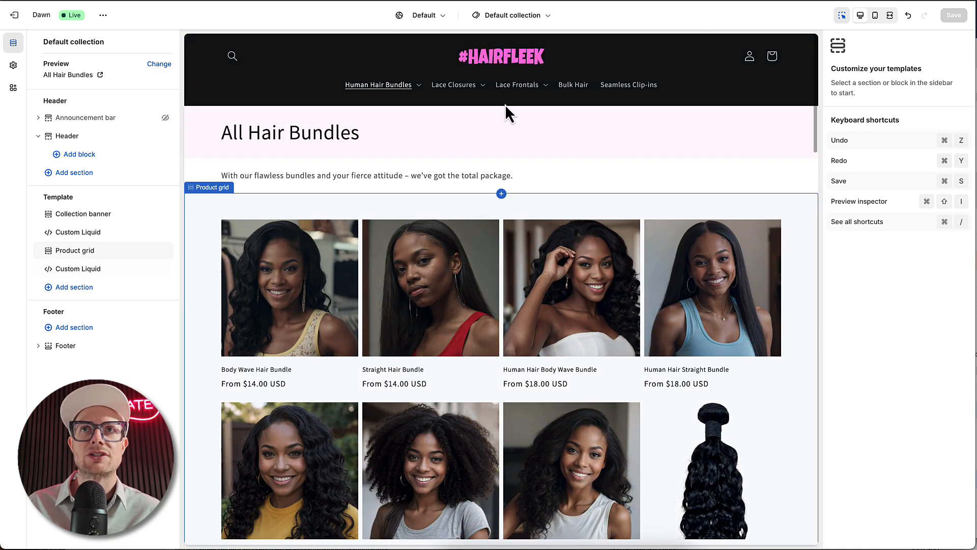
Open the 2x6 Lace Closure collection in the preview and review its Custom Liquid description and products.
{"action": "left_click", "coordinate": [442, 91]}
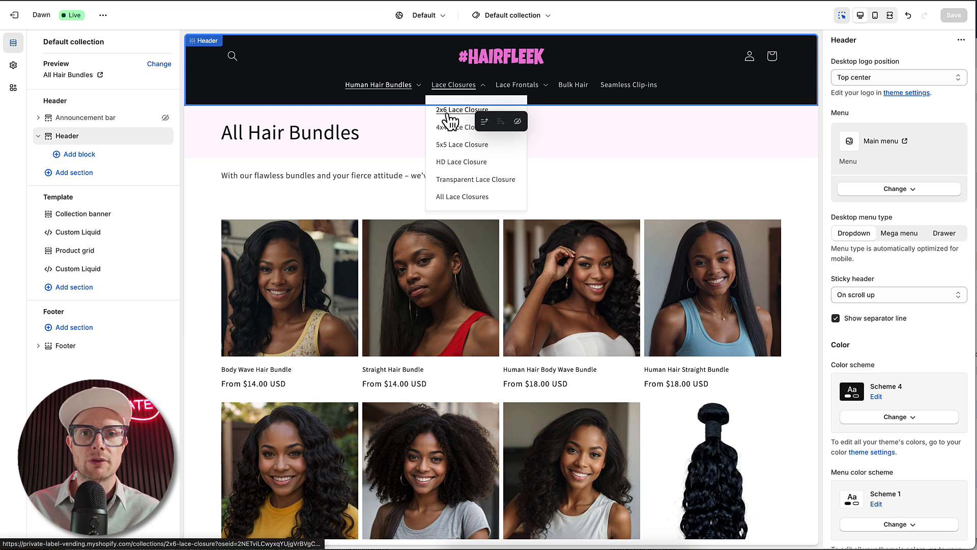
{"action": "left_click", "coordinate": [448, 111]}
{"action": "scroll", "coordinate": [374, 271], "scroll_direction": "down", "scroll_amount": 10}
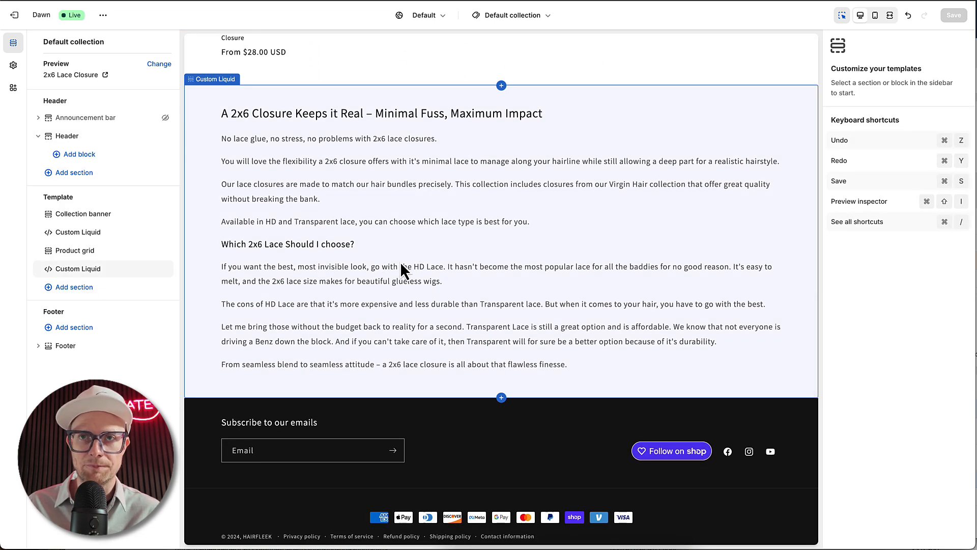
{"action": "mouse_move", "coordinate": [512, 397]}
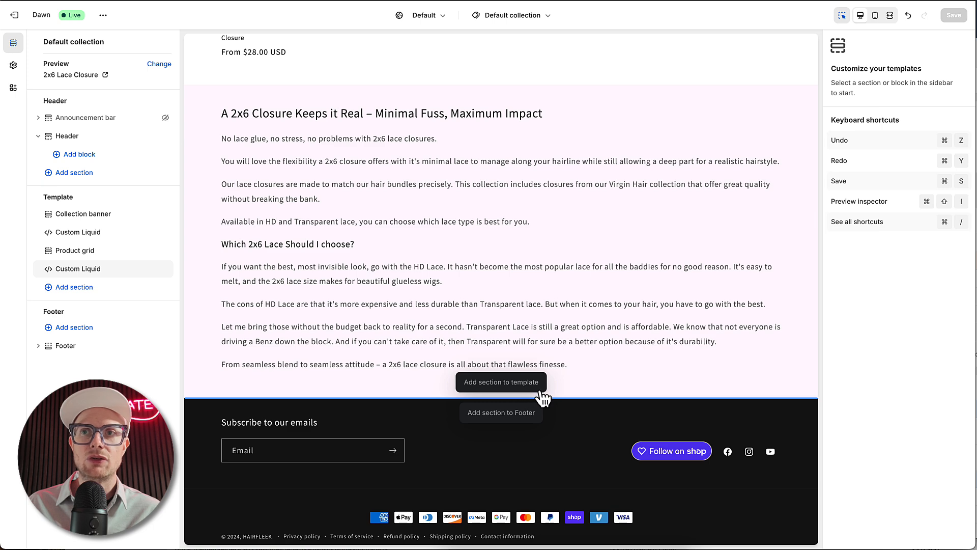
{"action": "scroll", "coordinate": [450, 306], "scroll_direction": "up", "scroll_amount": 5}
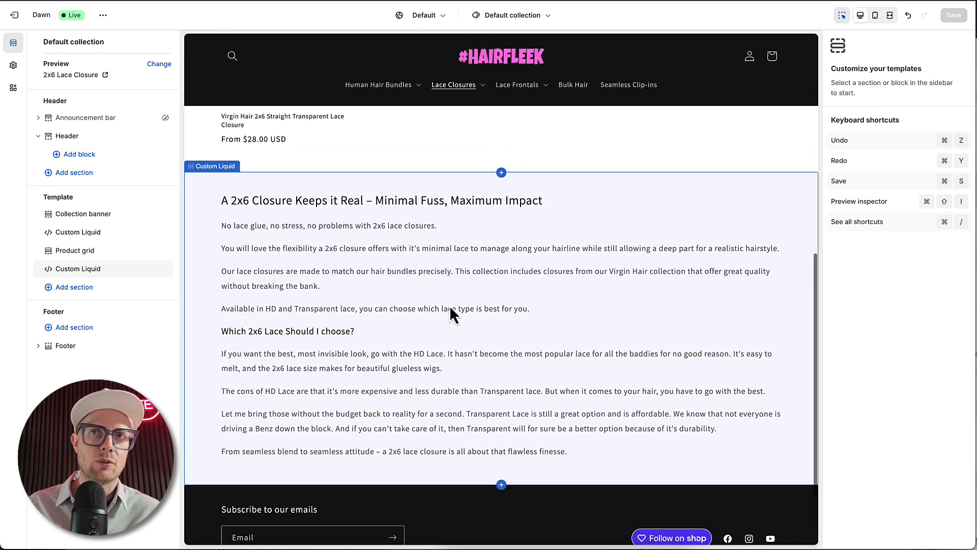
{"action": "scroll", "coordinate": [450, 307], "scroll_direction": "up", "scroll_amount": 5}
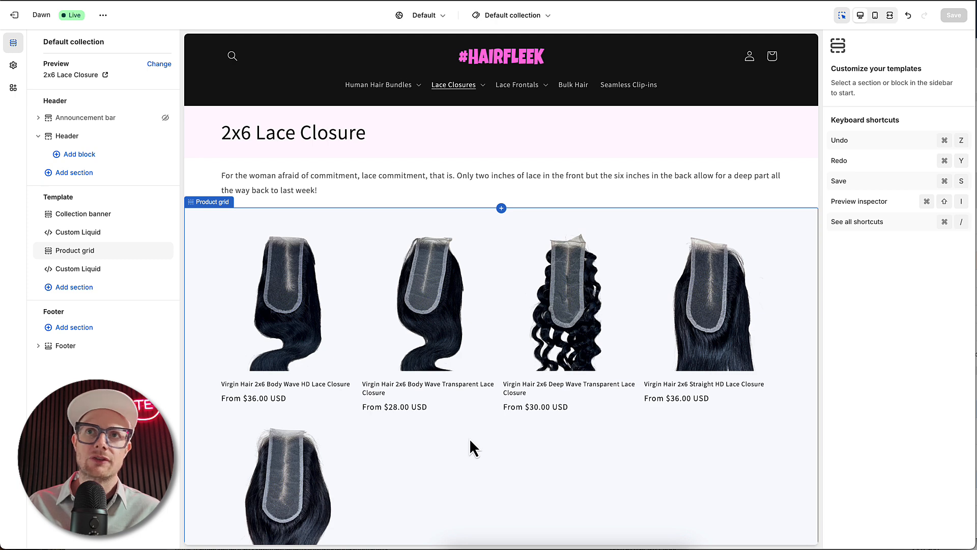
Inspect the Product grid section's settings on the default collection template, from products per page to section padding.
{"action": "left_click", "coordinate": [437, 447]}
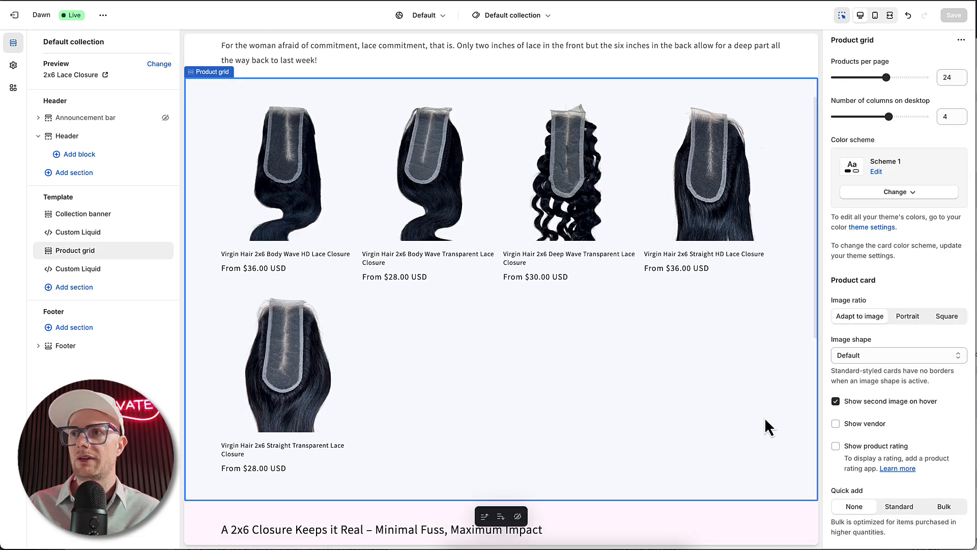
{"action": "scroll", "coordinate": [890, 416], "scroll_direction": "down", "scroll_amount": 5}
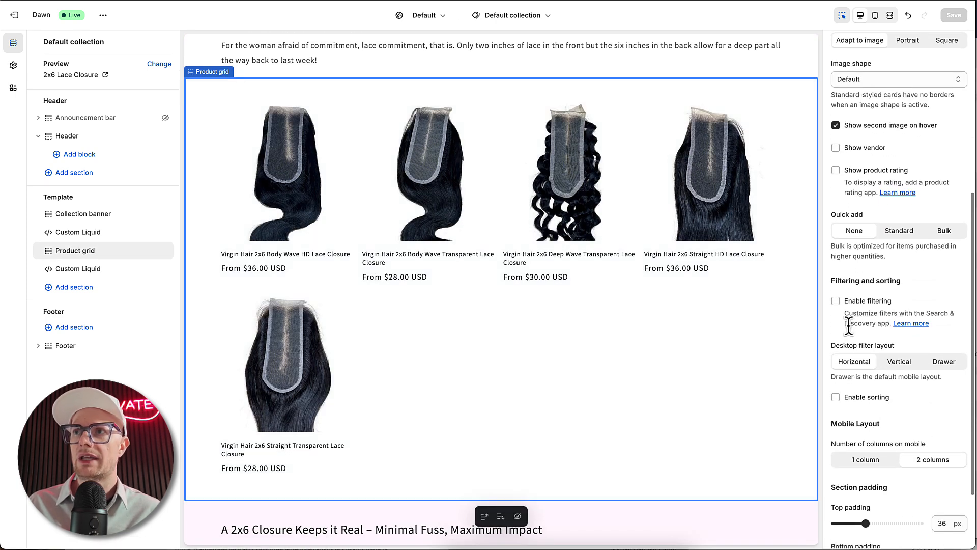
{"action": "scroll", "coordinate": [836, 332], "scroll_direction": "down", "scroll_amount": 2}
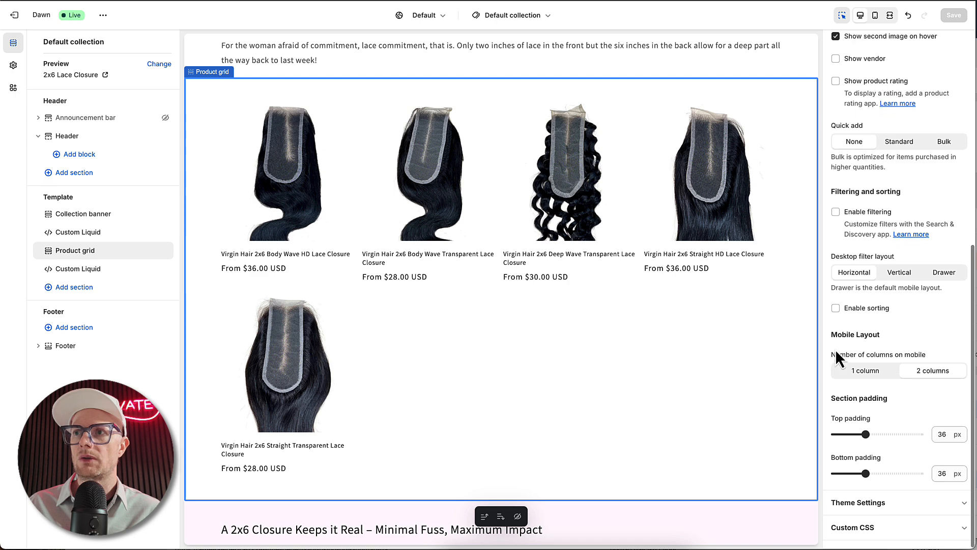
{"action": "scroll", "coordinate": [835, 349], "scroll_direction": "up", "scroll_amount": 5}
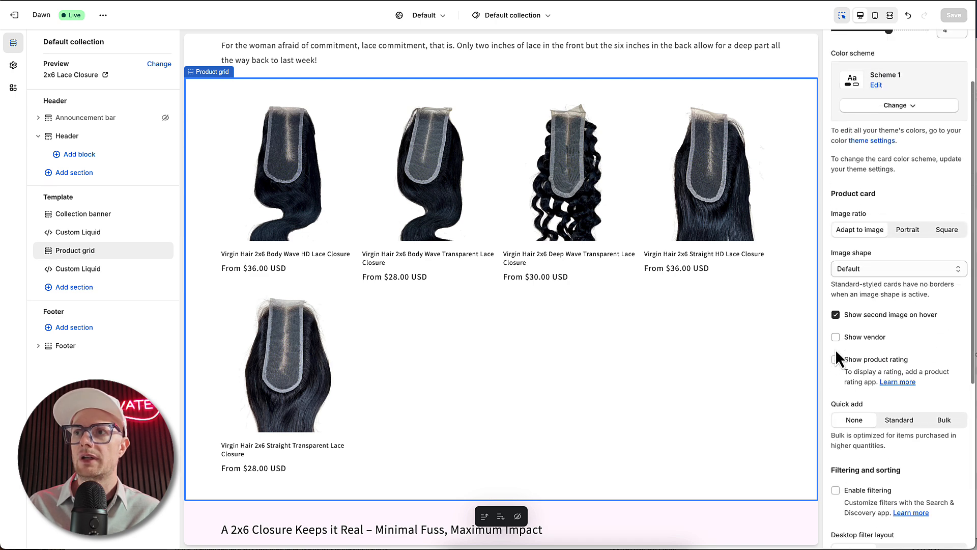
{"action": "scroll", "coordinate": [836, 349], "scroll_direction": "up", "scroll_amount": 2}
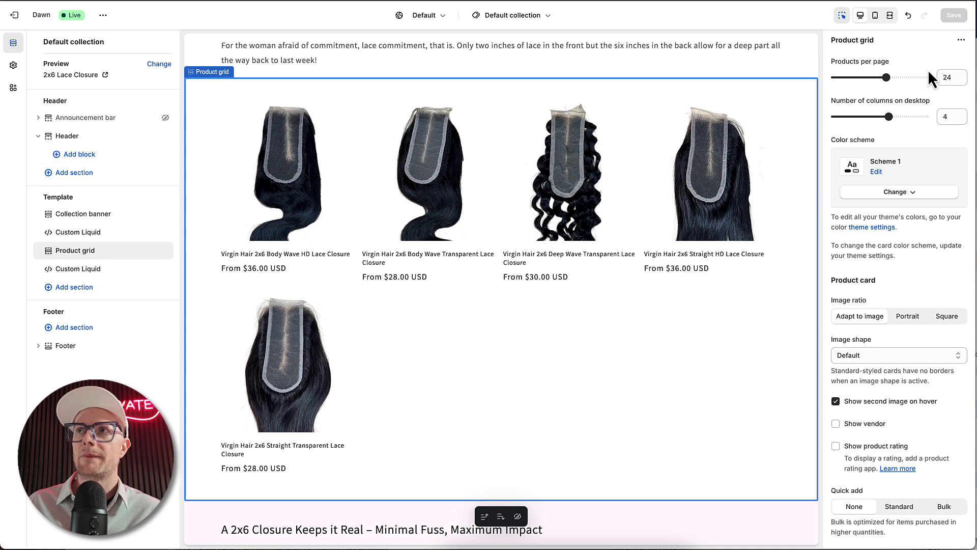
Look over the whole 2x6 Lace Closure collection page, from the banner and product images to the description and footer.
{"action": "scroll", "coordinate": [450, 249], "scroll_direction": "up", "scroll_amount": 3}
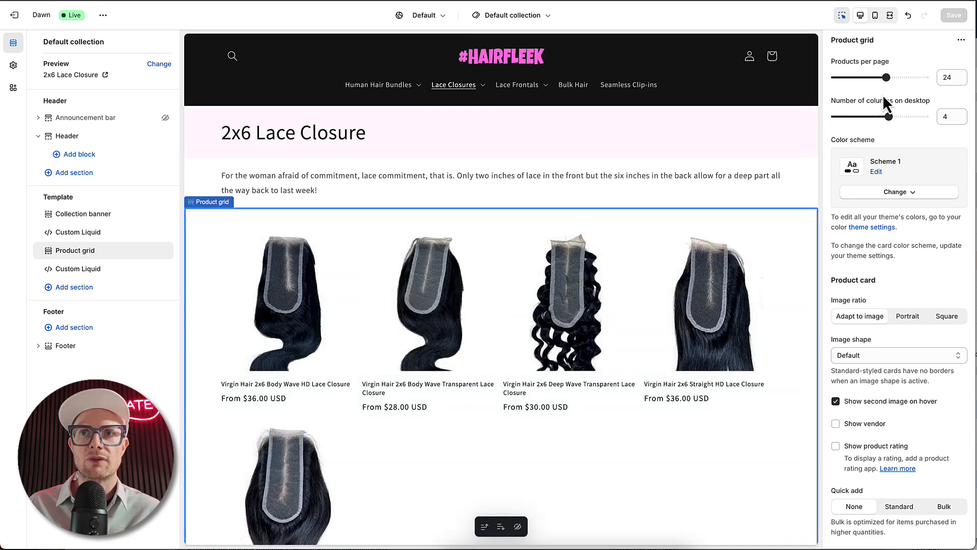
{"action": "scroll", "coordinate": [425, 390], "scroll_direction": "down", "scroll_amount": 10}
{"action": "scroll", "coordinate": [424, 313], "scroll_direction": "up", "scroll_amount": 10}
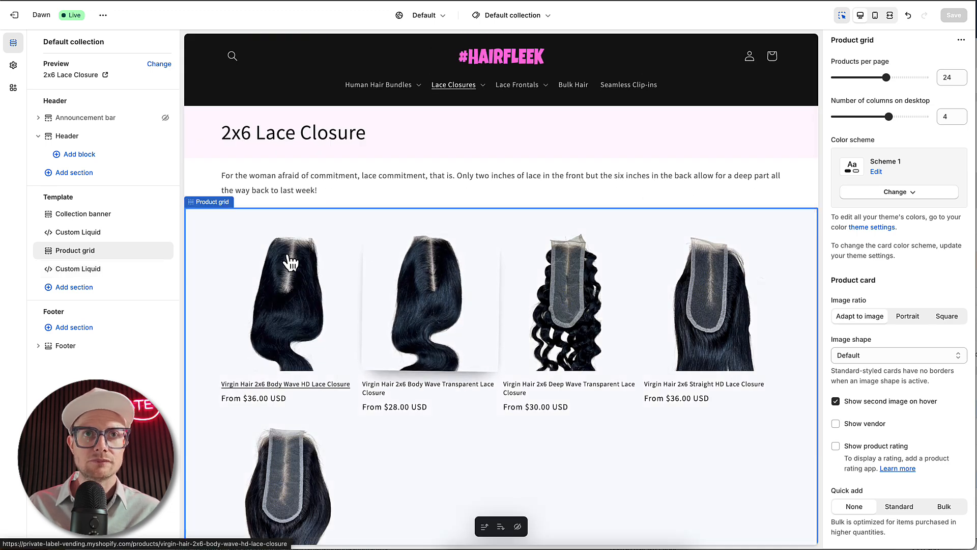
{"action": "mouse_move", "coordinate": [83, 274]}
{"action": "scroll", "coordinate": [472, 270], "scroll_direction": "down", "scroll_amount": 1}
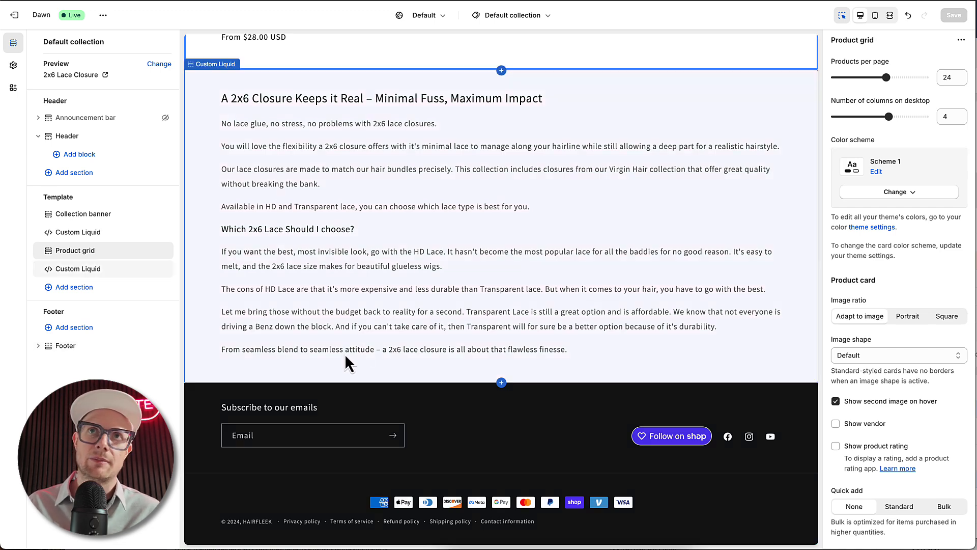
{"action": "scroll", "coordinate": [344, 353], "scroll_direction": "up", "scroll_amount": 5}
{"action": "scroll", "coordinate": [344, 354], "scroll_direction": "up", "scroll_amount": 2}
{"action": "scroll", "coordinate": [344, 353], "scroll_direction": "down", "scroll_amount": 8}
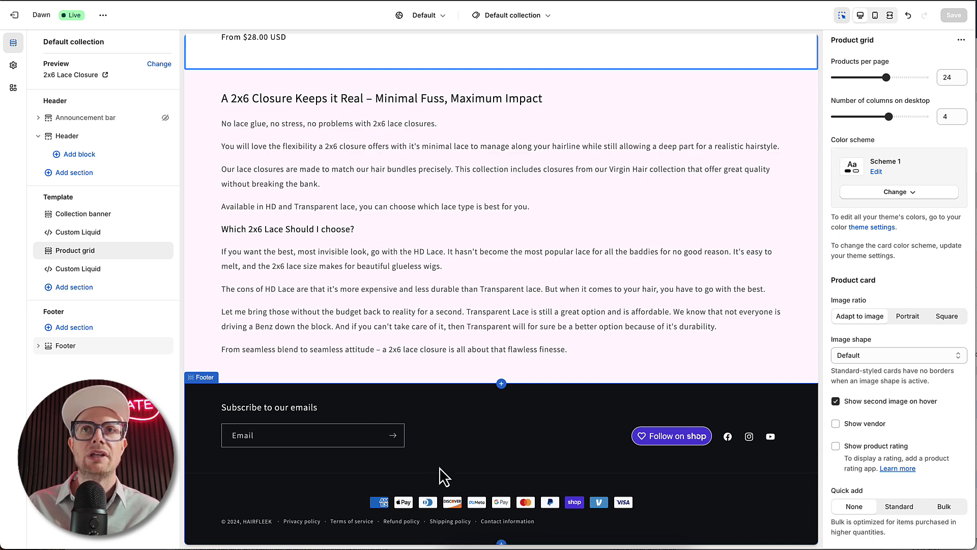
{"action": "scroll", "coordinate": [462, 232], "scroll_direction": "up", "scroll_amount": 10}
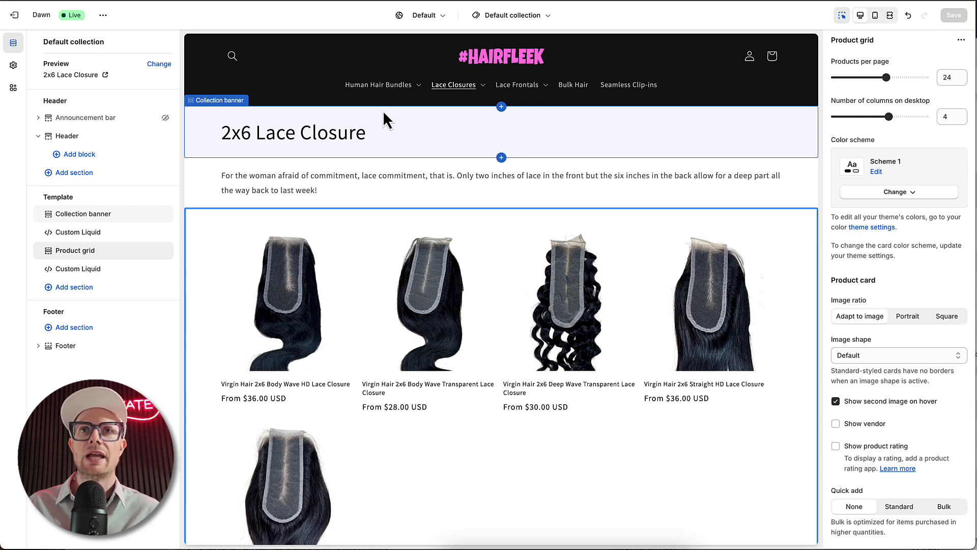
{"action": "scroll", "coordinate": [357, 244], "scroll_direction": "down", "scroll_amount": 10}
{"action": "scroll", "coordinate": [349, 231], "scroll_direction": "up", "scroll_amount": 10}
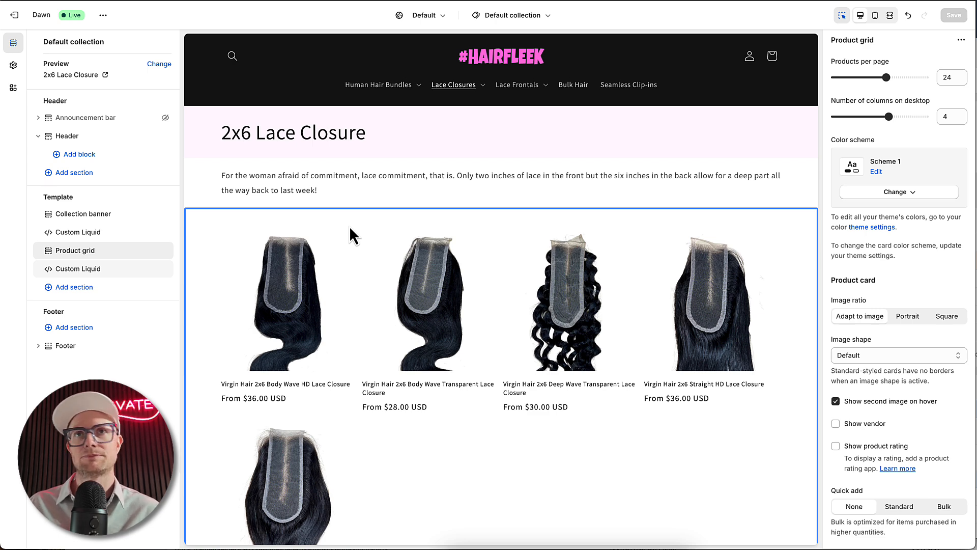
Go to the store's home page in the preview and review its image banner, Human Hair Bundles and Featured products sections.
{"action": "left_click", "coordinate": [477, 65]}
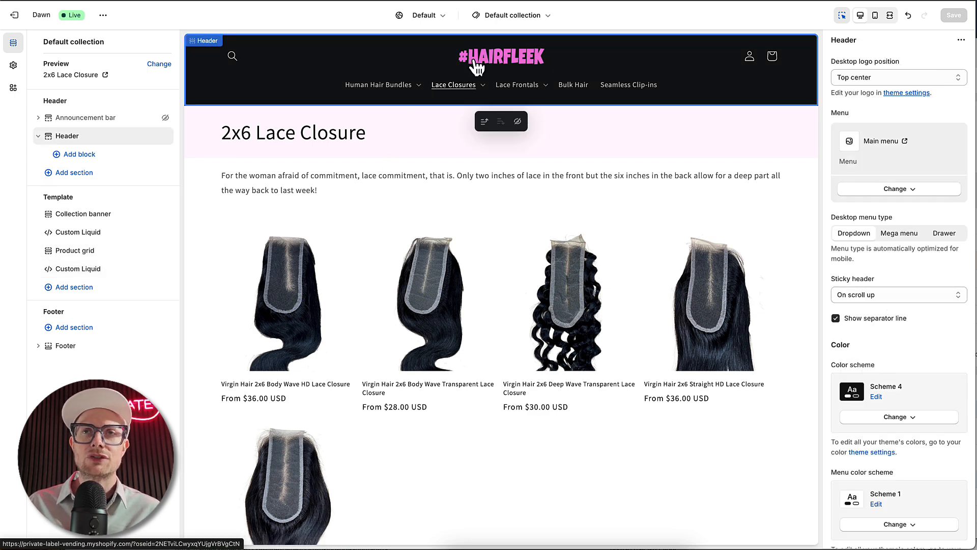
{"action": "left_click", "coordinate": [473, 59]}
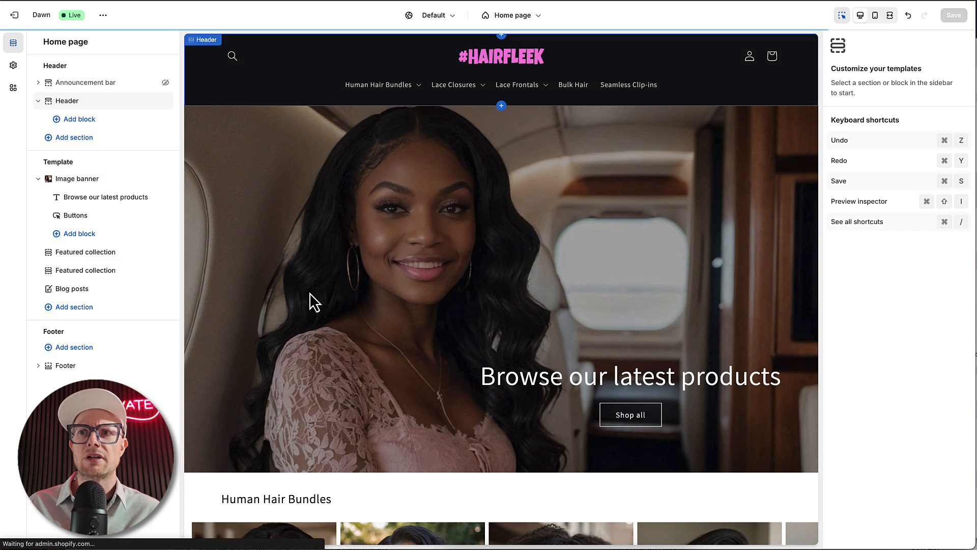
{"action": "scroll", "coordinate": [310, 294], "scroll_direction": "down", "scroll_amount": 5}
{"action": "scroll", "coordinate": [311, 296], "scroll_direction": "up", "scroll_amount": 5}
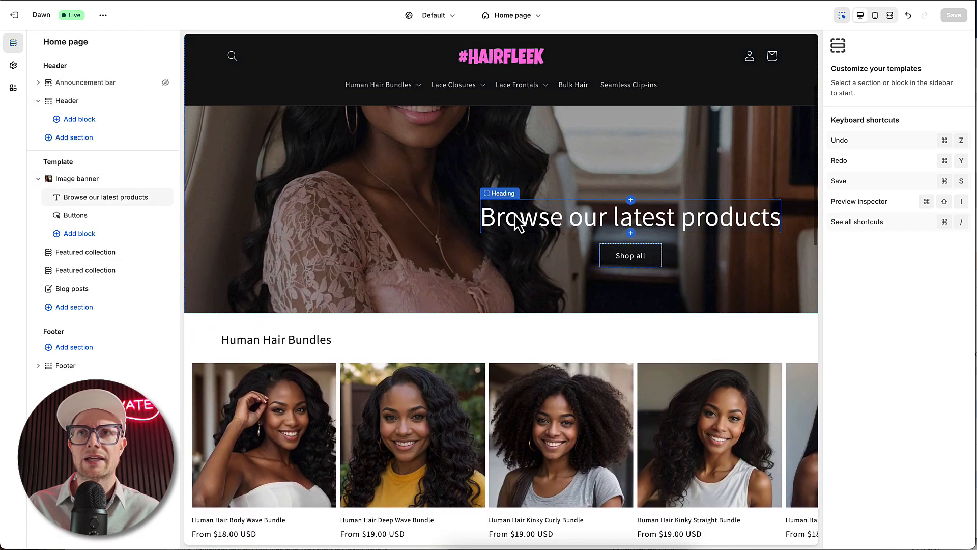
{"action": "scroll", "coordinate": [485, 298], "scroll_direction": "down", "scroll_amount": 5}
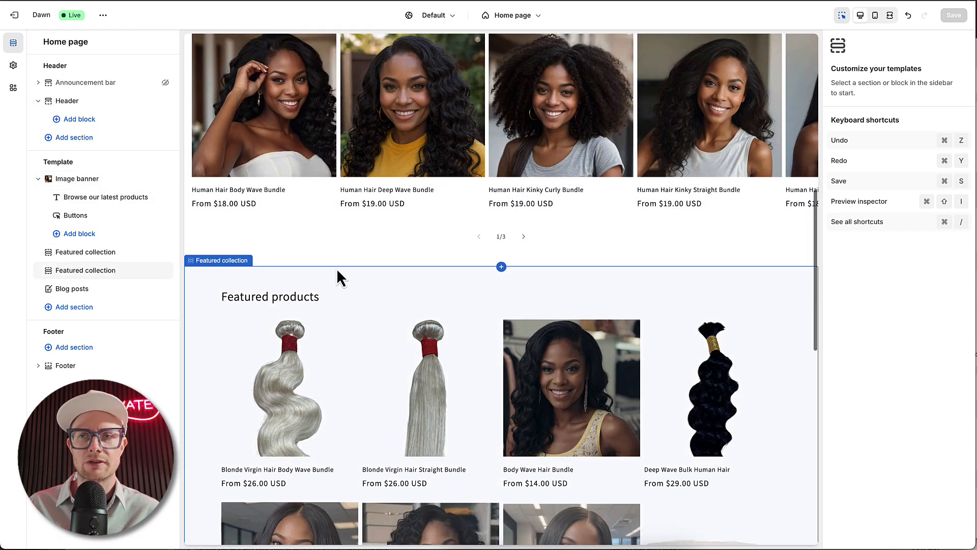
{"action": "scroll", "coordinate": [338, 275], "scroll_direction": "up", "scroll_amount": 3}
{"action": "scroll", "coordinate": [337, 267], "scroll_direction": "down", "scroll_amount": 5}
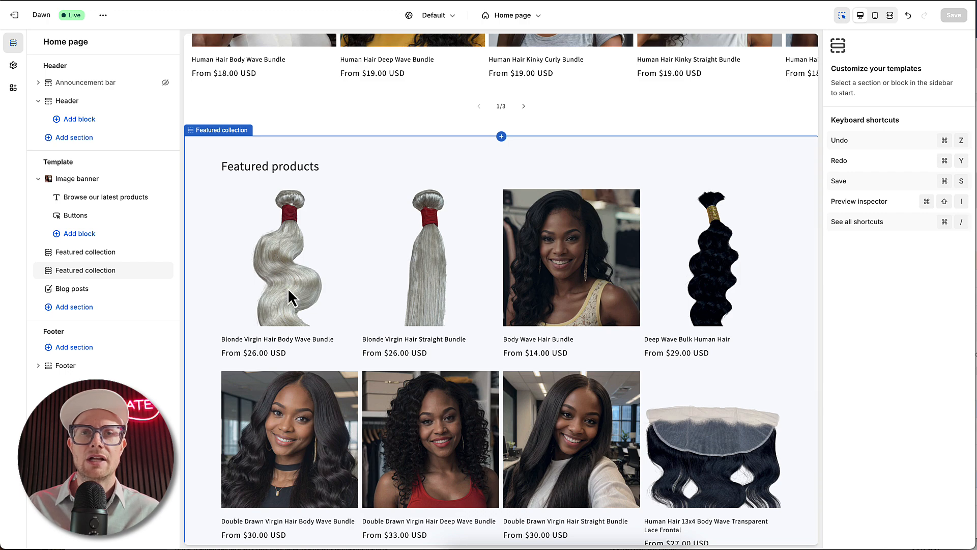
{"action": "scroll", "coordinate": [288, 290], "scroll_direction": "up", "scroll_amount": 8}
{"action": "scroll", "coordinate": [288, 289], "scroll_direction": "down", "scroll_amount": 3}
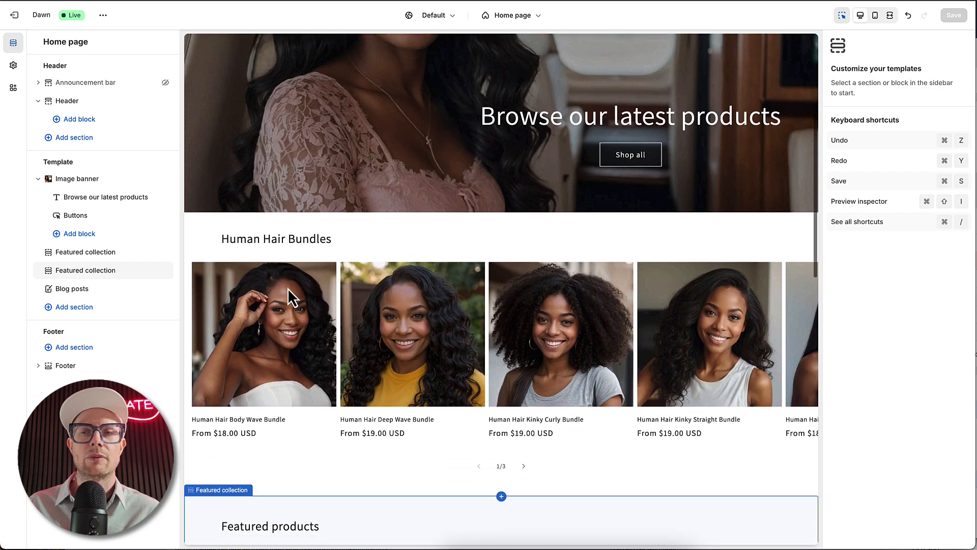
Add a Featured collection section to the home page template, below the Blog posts section.
{"action": "scroll", "coordinate": [300, 300], "scroll_direction": "down", "scroll_amount": 2}
{"action": "scroll", "coordinate": [288, 323], "scroll_direction": "down", "scroll_amount": 4}
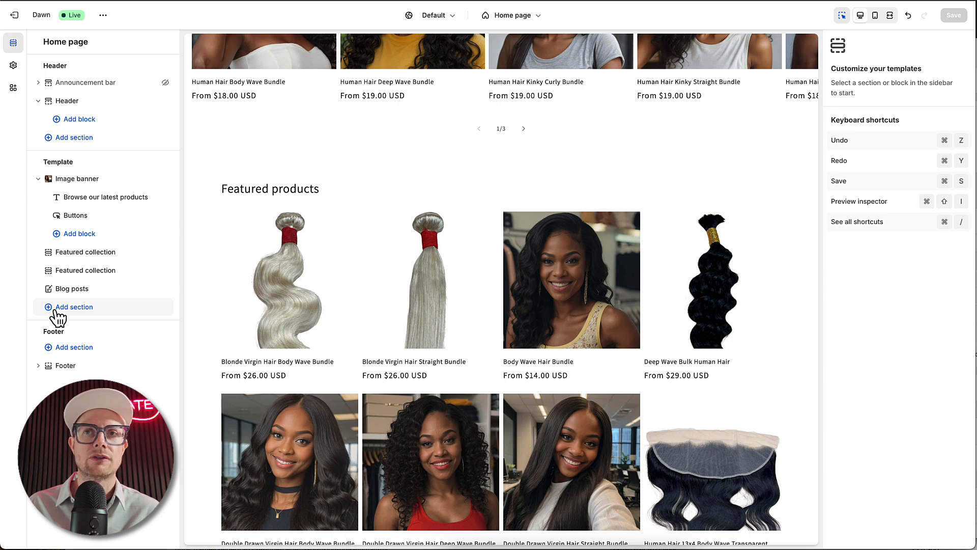
{"action": "left_click", "coordinate": [55, 308]}
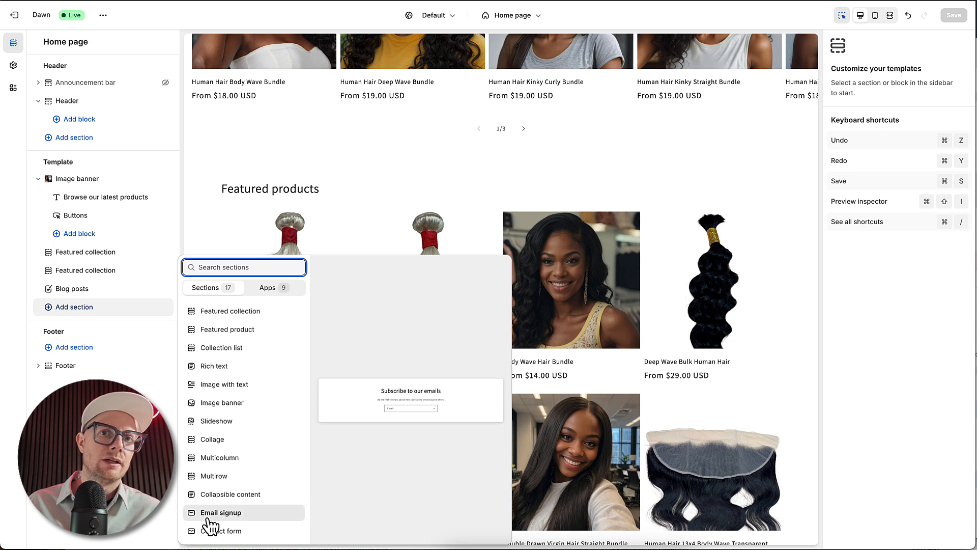
{"action": "left_click", "coordinate": [235, 315]}
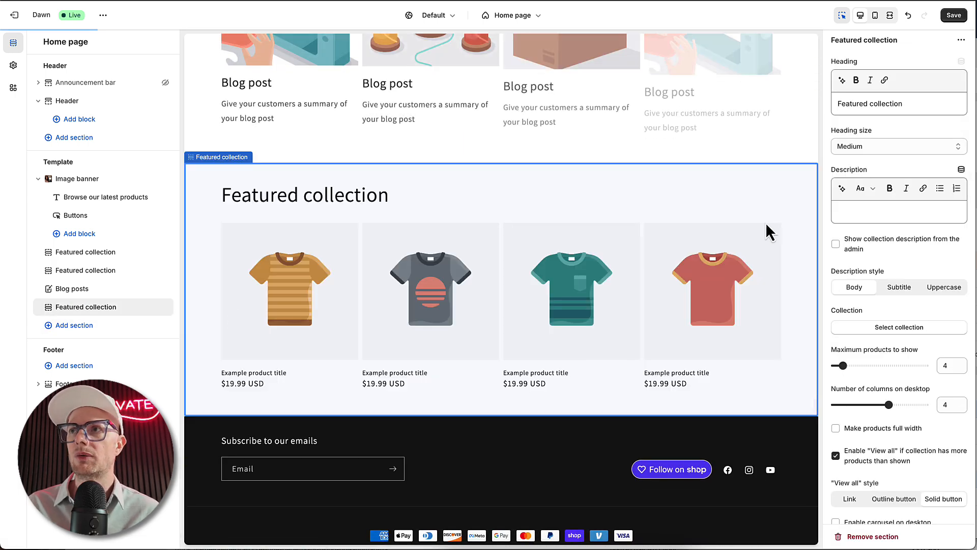
Assign the Lace Closures collection to the new Featured collection section.
{"action": "left_click", "coordinate": [888, 328]}
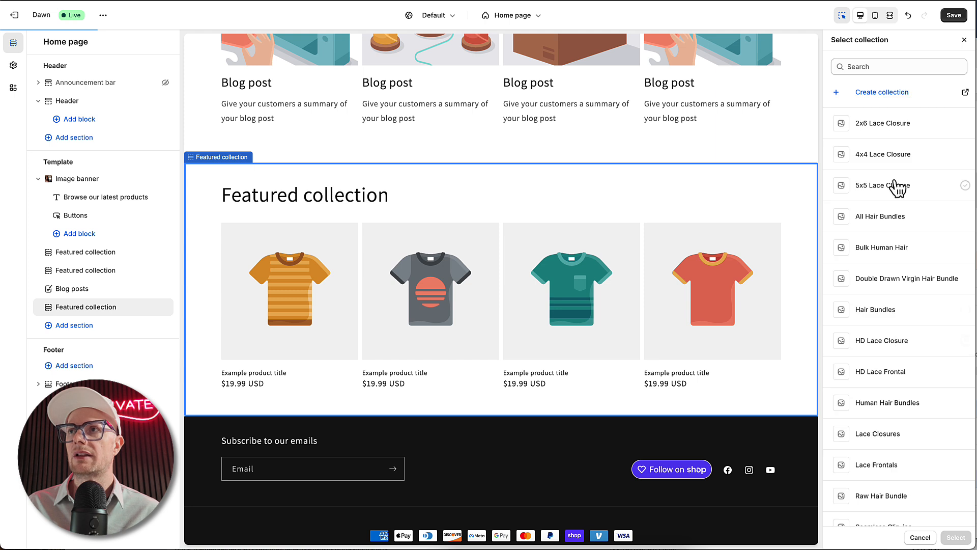
{"action": "scroll", "coordinate": [881, 346], "scroll_direction": "down", "scroll_amount": 3}
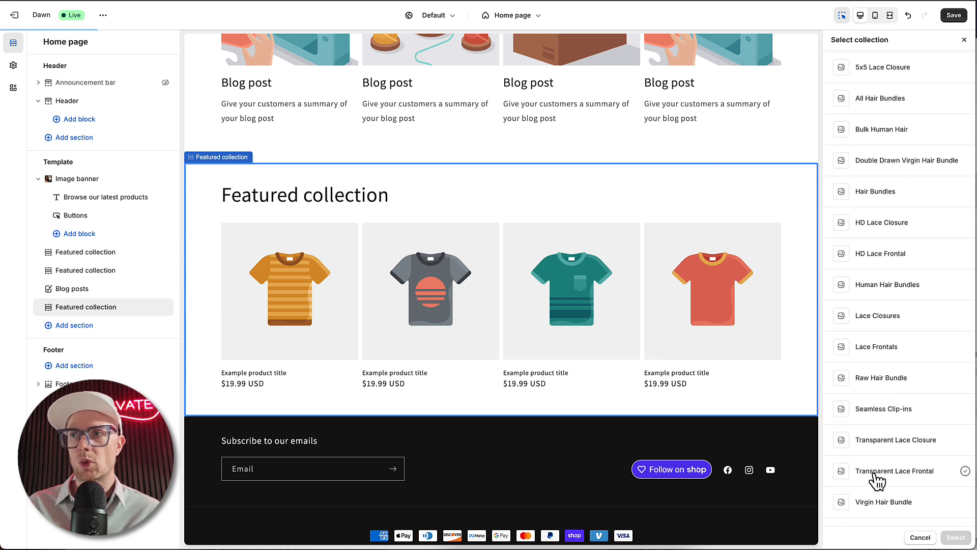
{"action": "scroll", "coordinate": [873, 427], "scroll_direction": "up", "scroll_amount": 3}
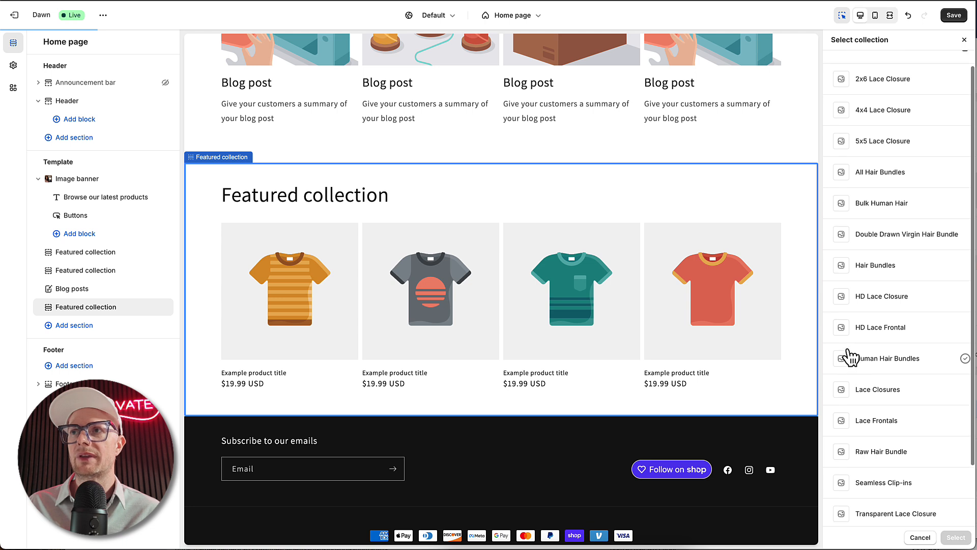
{"action": "scroll", "coordinate": [862, 337], "scroll_direction": "up", "scroll_amount": 1}
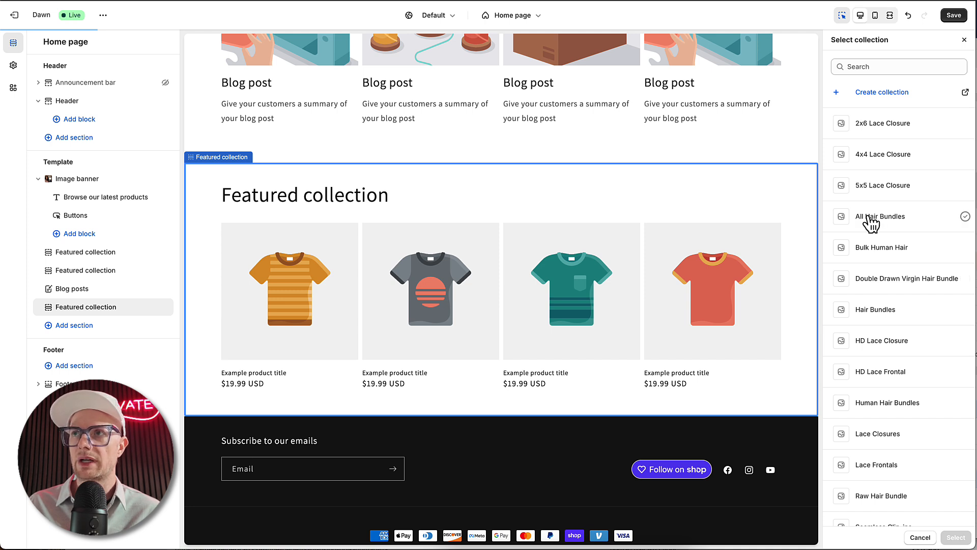
{"action": "scroll", "coordinate": [870, 224], "scroll_direction": "down", "scroll_amount": 3}
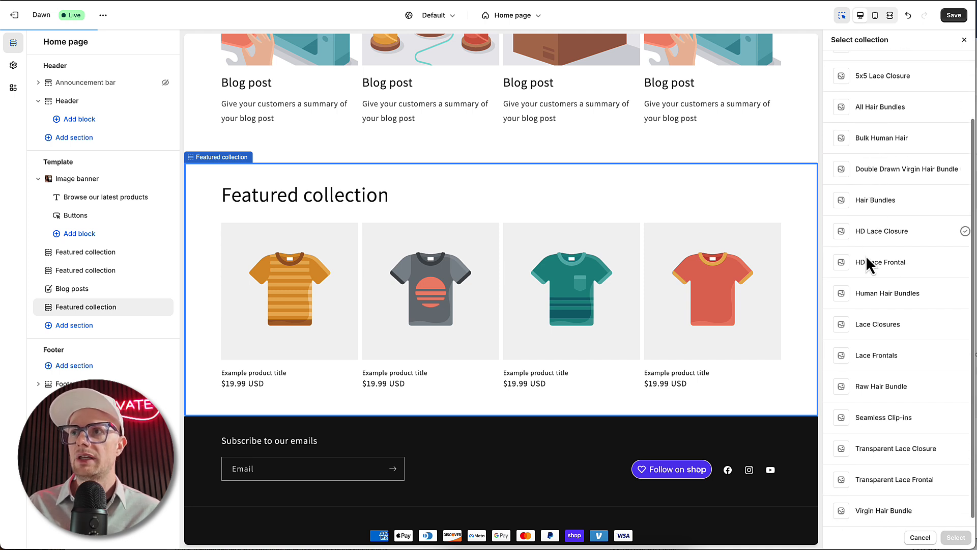
{"action": "left_click", "coordinate": [862, 318]}
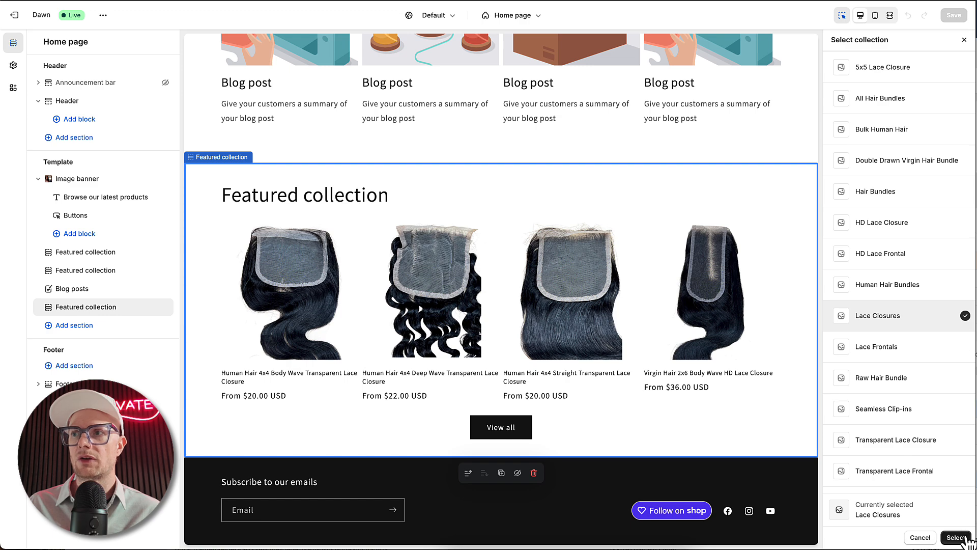
{"action": "left_click", "coordinate": [955, 538]}
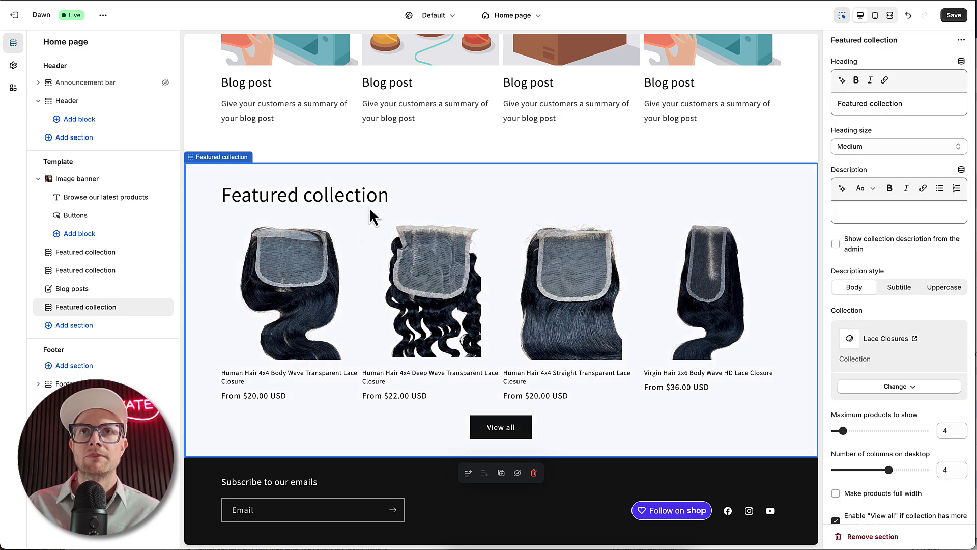
Change the new section's heading to "Human Hair Lace Closures" and set the heading size to Small.
{"action": "left_click_drag", "start_coordinate": [900, 109], "coordinate": [819, 104]}
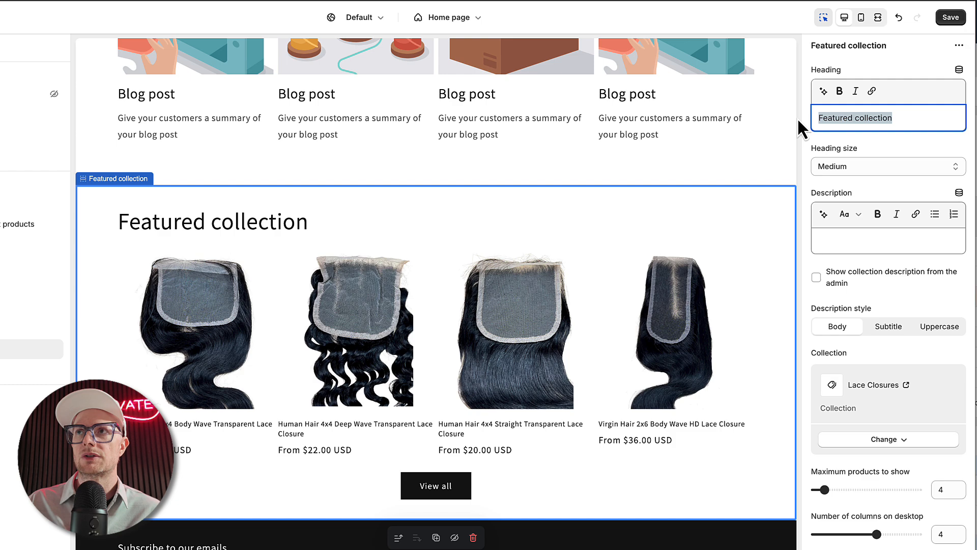
{"action": "type", "text": "Lace Cl"}
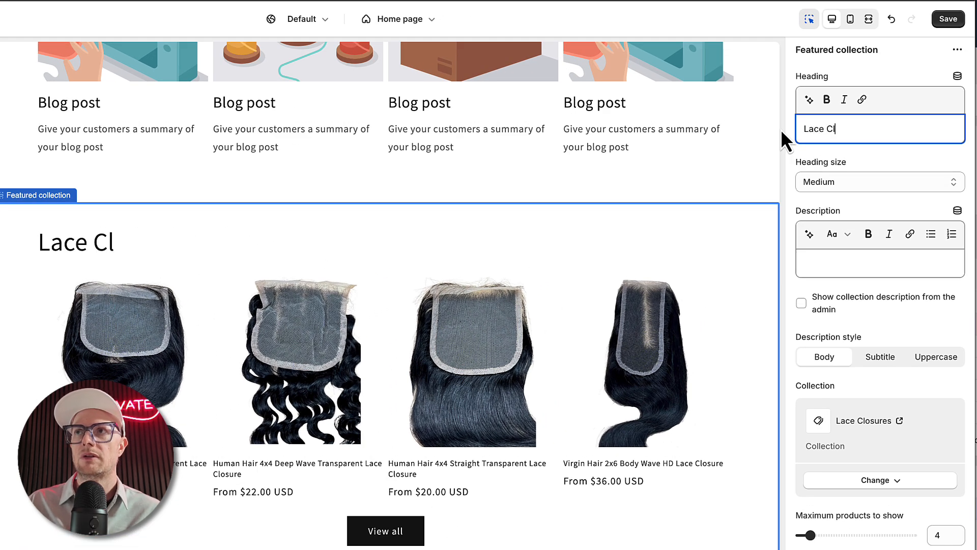
{"action": "key", "text": "BackSpace"}
{"action": "key", "text": "BackSpace"}
{"action": "key", "text": "BackSpace"}
{"action": "key", "text": "BackSpace"}
{"action": "key", "text": "BackSpace"}
{"action": "key", "text": "BackSpace"}
{"action": "key", "text": "BackSpace"}
{"action": "type", "text": "Human Hair C"}
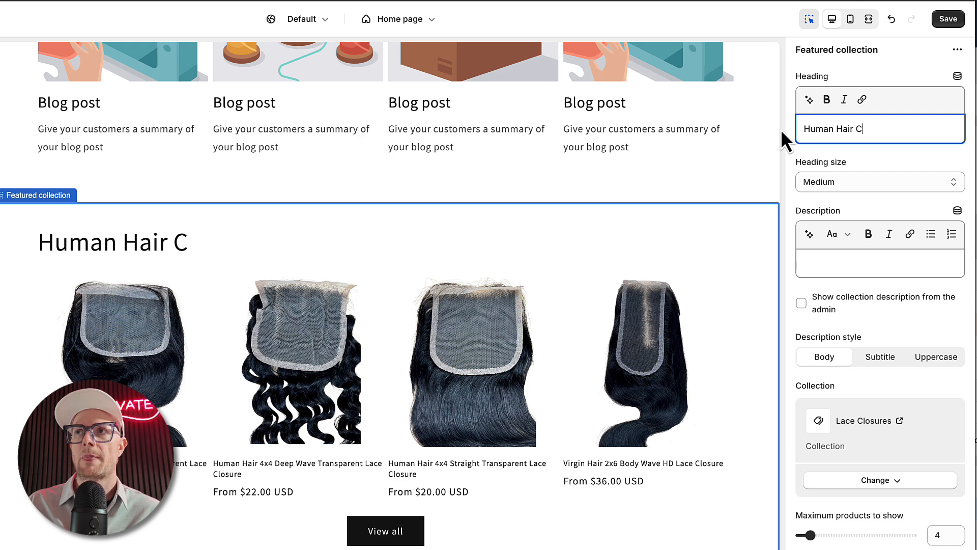
{"action": "key", "text": "BackSpace"}
{"action": "type", "text": "Lace Closures"}
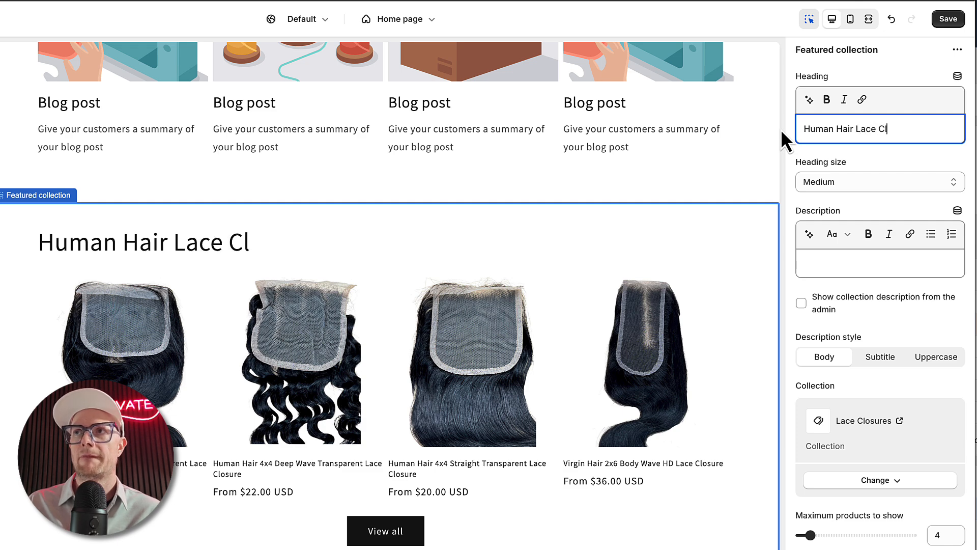
{"action": "left_click", "coordinate": [836, 187]}
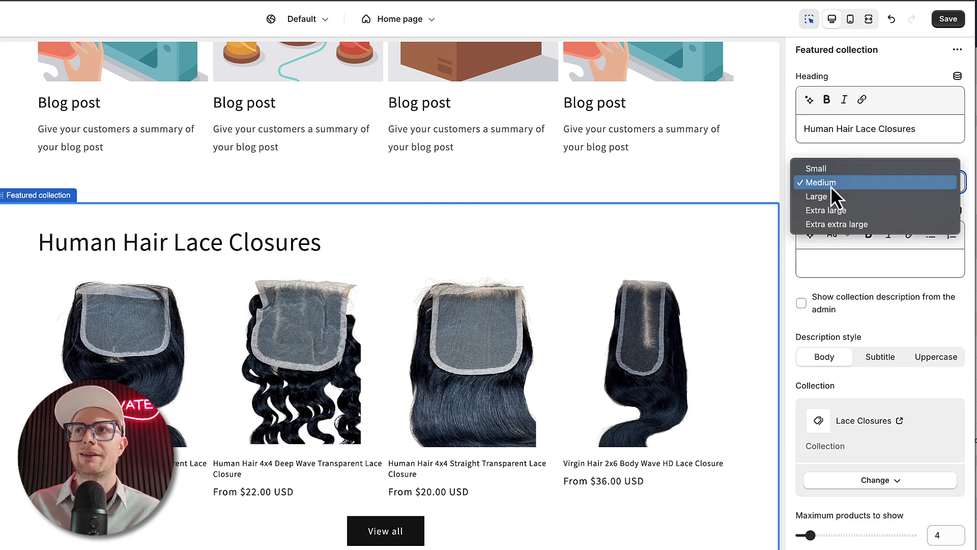
{"action": "left_click", "coordinate": [823, 170]}
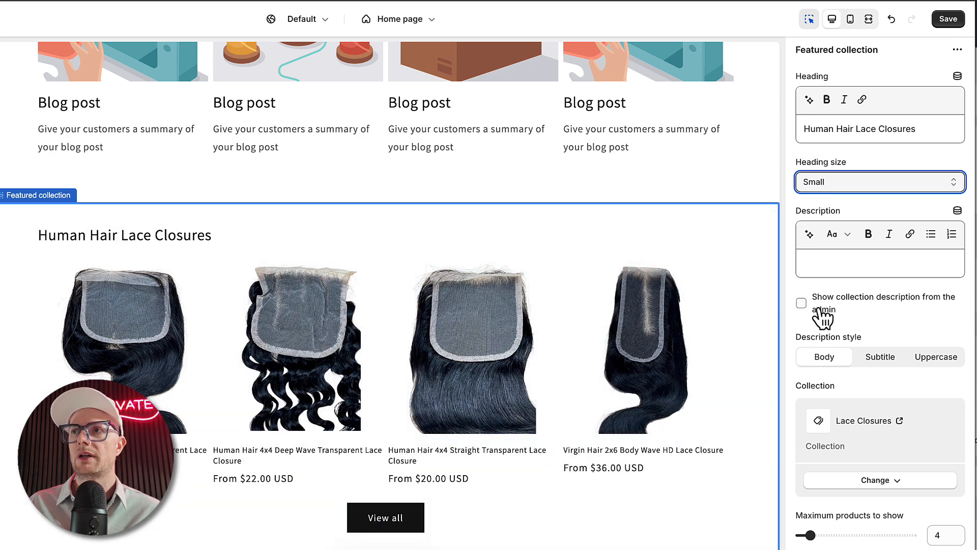
Set the lace closures section to 6 desktop columns and a maximum of 12 products, with the desktop carousel enabled.
{"action": "scroll", "coordinate": [805, 301], "scroll_direction": "down", "scroll_amount": 5}
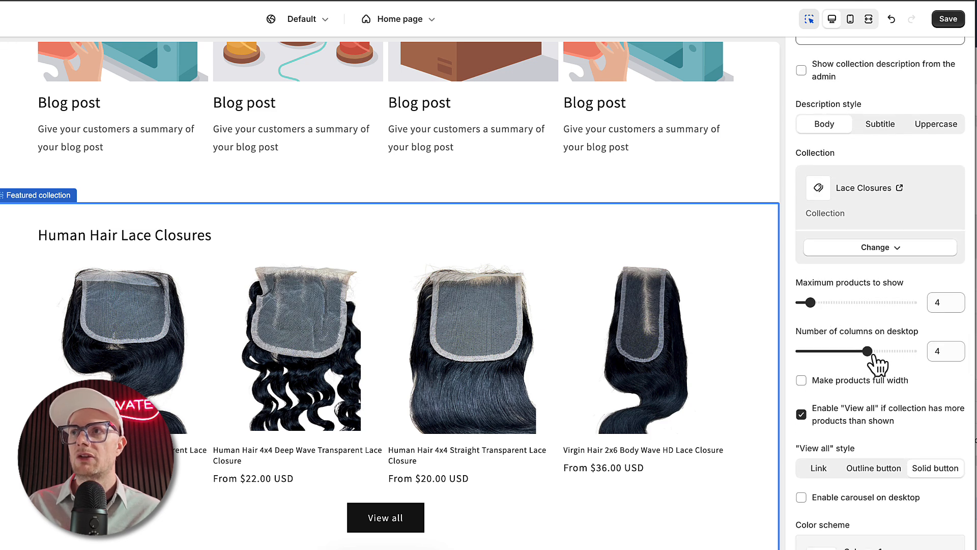
{"action": "left_click_drag", "start_coordinate": [867, 351], "coordinate": [912, 351]}
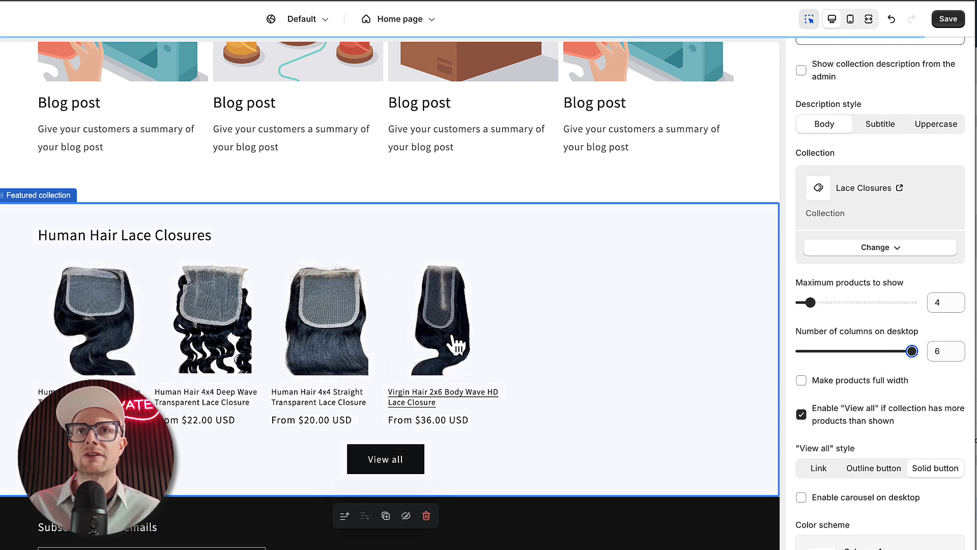
{"action": "left_click_drag", "start_coordinate": [810, 302], "coordinate": [843, 305]}
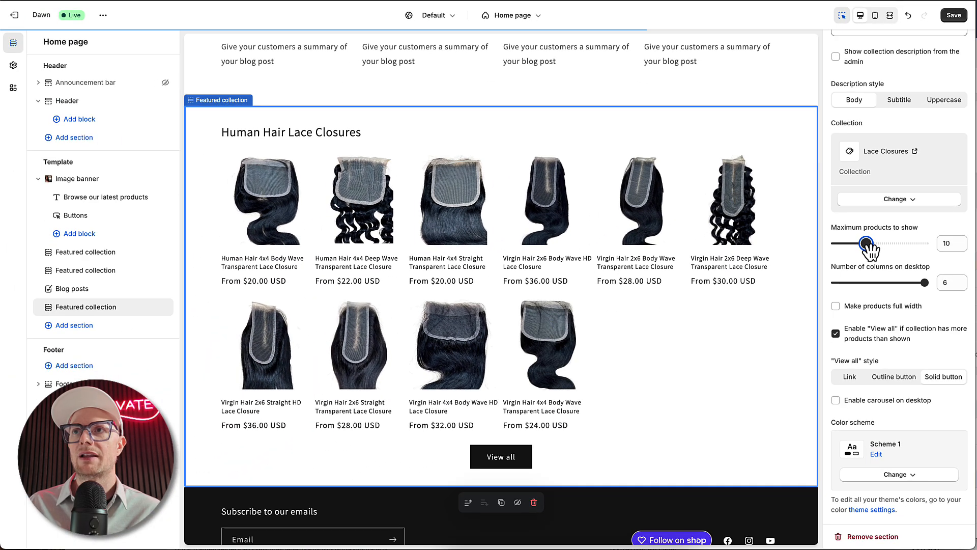
{"action": "left_click_drag", "start_coordinate": [870, 244], "coordinate": [875, 244]}
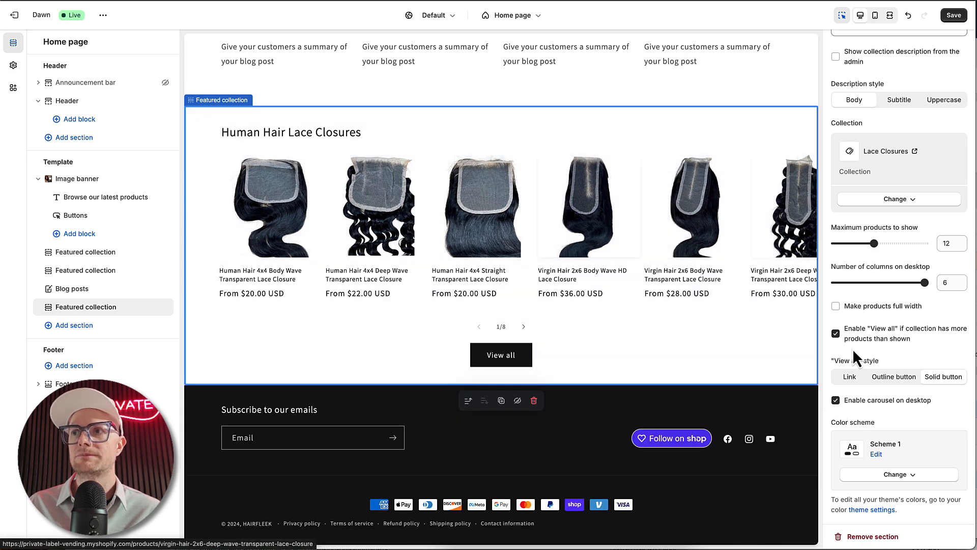
Enable the second image on hover and swiping on mobile for the lace closures section.
{"action": "scroll", "coordinate": [887, 355], "scroll_direction": "down", "scroll_amount": 5}
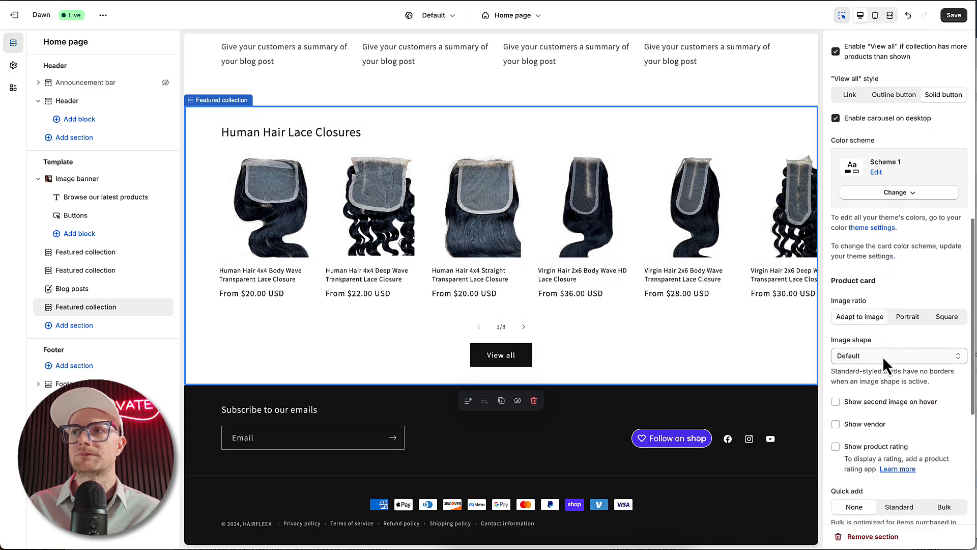
{"action": "scroll", "coordinate": [894, 328], "scroll_direction": "down", "scroll_amount": 2}
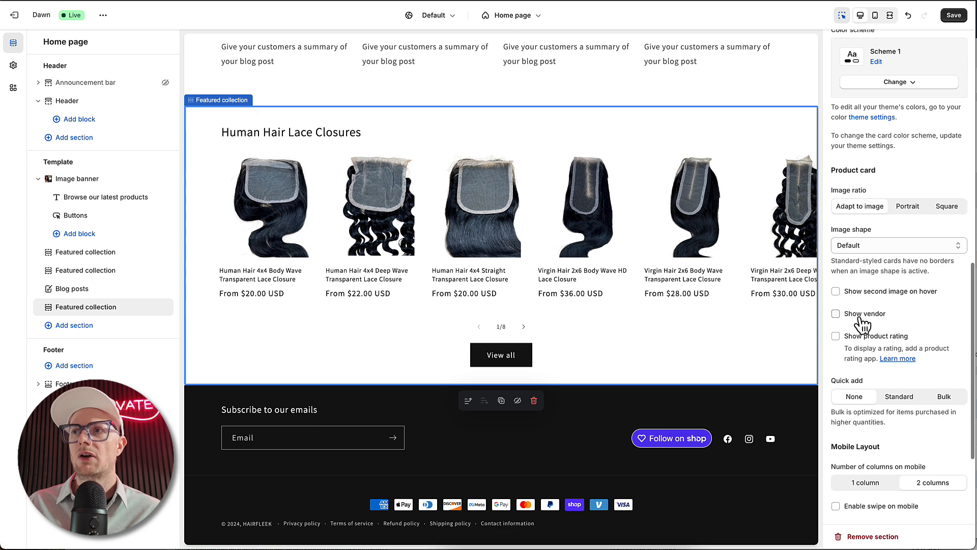
{"action": "scroll", "coordinate": [864, 324], "scroll_direction": "down", "scroll_amount": 2}
{"action": "left_click", "coordinate": [835, 220]}
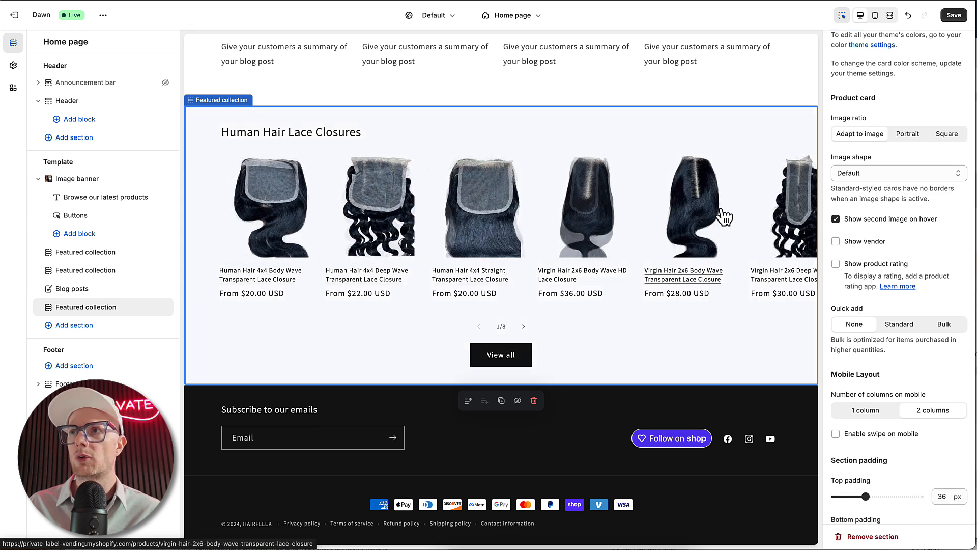
{"action": "scroll", "coordinate": [847, 281], "scroll_direction": "down", "scroll_amount": 2}
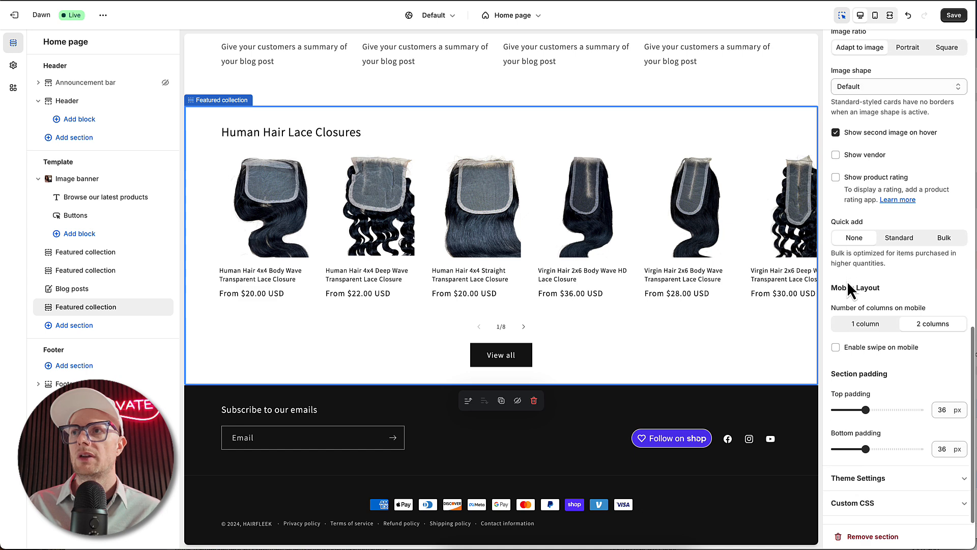
{"action": "left_click", "coordinate": [836, 347]}
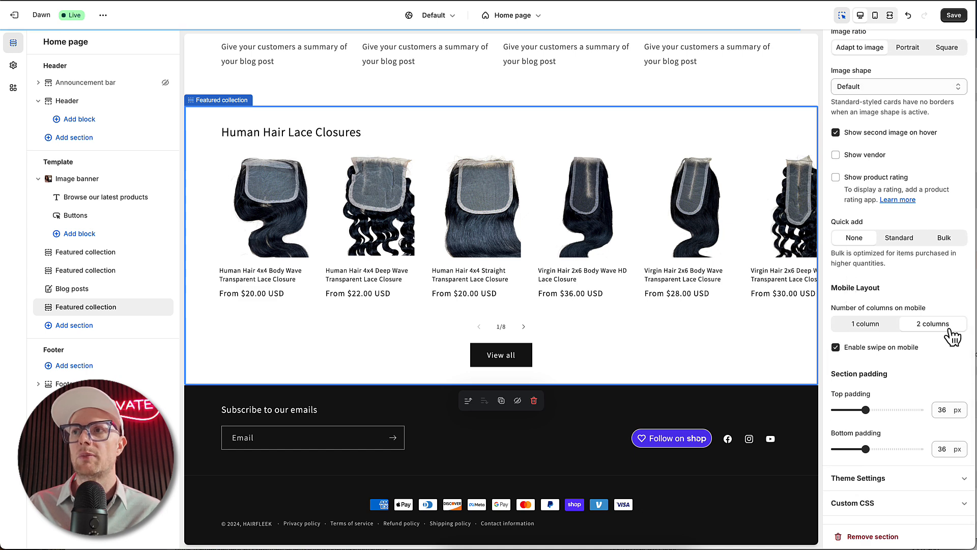
Switch to the mobile preview and swipe through the products in the Human Hair Lace Closures section.
{"action": "left_click", "coordinate": [876, 15]}
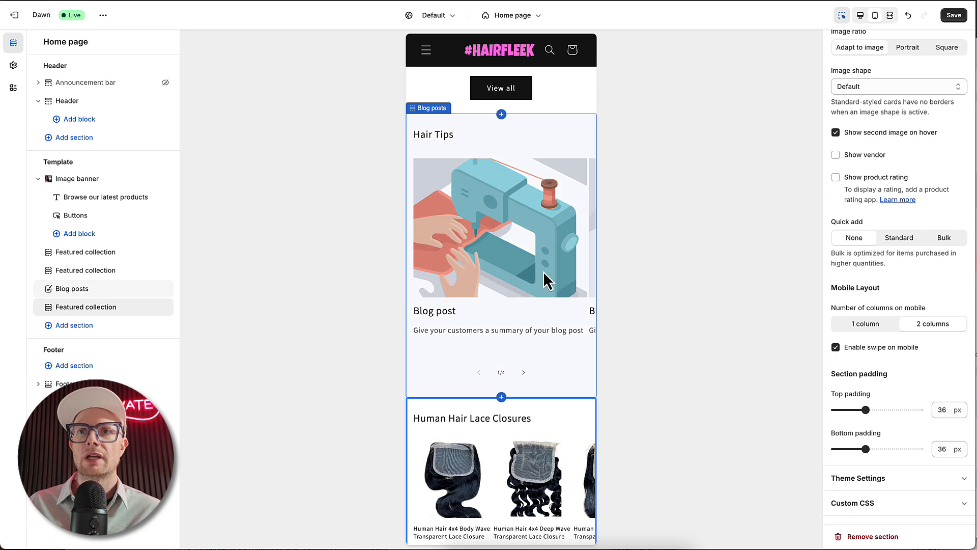
{"action": "scroll", "coordinate": [543, 271], "scroll_direction": "down", "scroll_amount": 5}
{"action": "scroll", "coordinate": [554, 275], "scroll_direction": "right", "scroll_amount": 2}
{"action": "scroll", "coordinate": [554, 275], "scroll_direction": "right", "scroll_amount": 3}
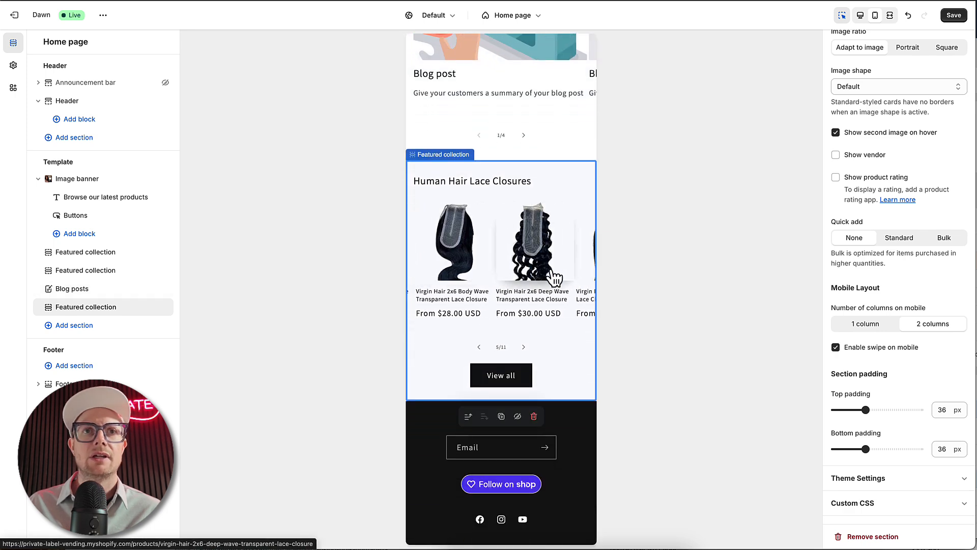
Move the Human Hair Lace Closures section above Blog posts and check its placement in the mobile preview.
{"action": "left_click_drag", "start_coordinate": [48, 306], "coordinate": [48, 295]}
{"action": "scroll", "coordinate": [495, 450], "scroll_direction": "down", "scroll_amount": 5}
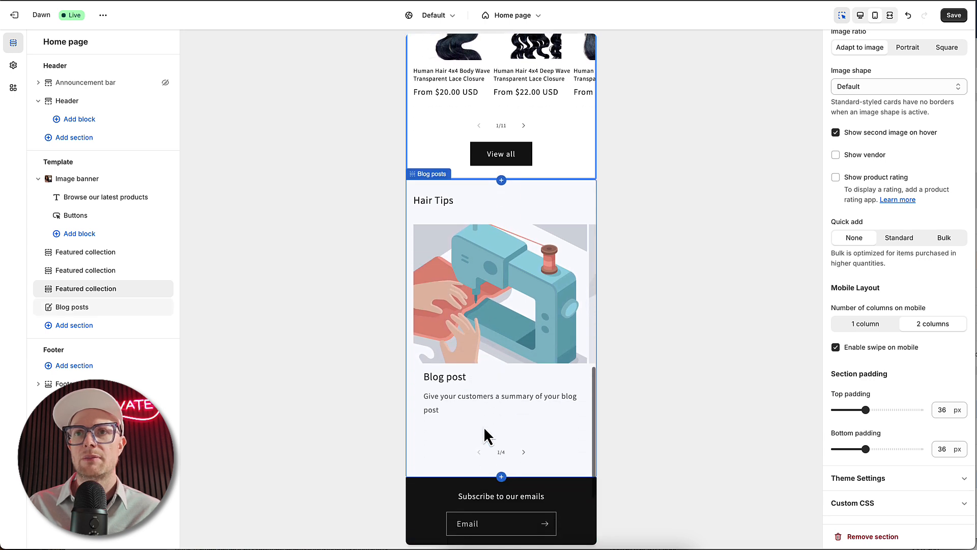
{"action": "scroll", "coordinate": [482, 420], "scroll_direction": "up", "scroll_amount": 5}
{"action": "scroll", "coordinate": [506, 347], "scroll_direction": "up", "scroll_amount": 8}
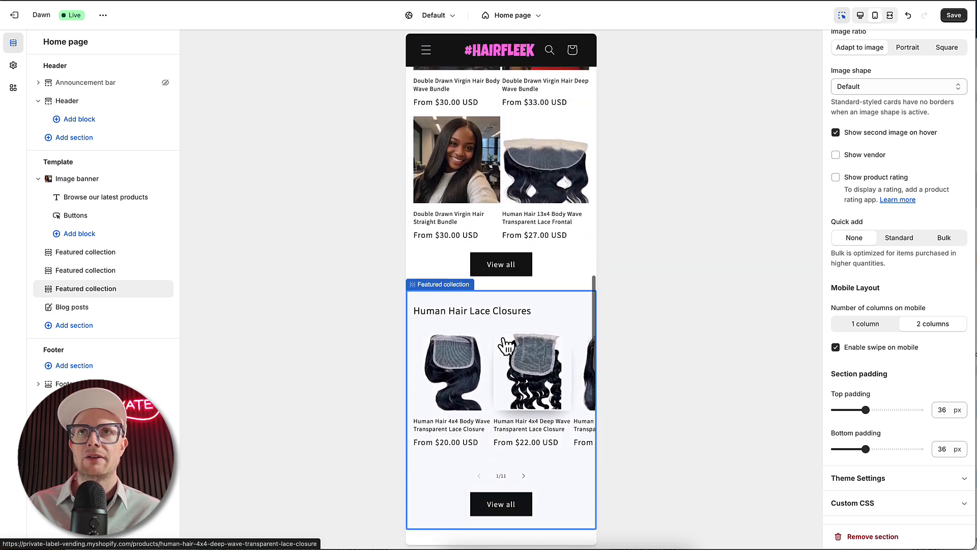
Inspect the Human Hair Bundles section's settings in mobile and desktop previews, from product card and mobile layout to desktop columns.
{"action": "scroll", "coordinate": [492, 291], "scroll_direction": "up", "scroll_amount": 9}
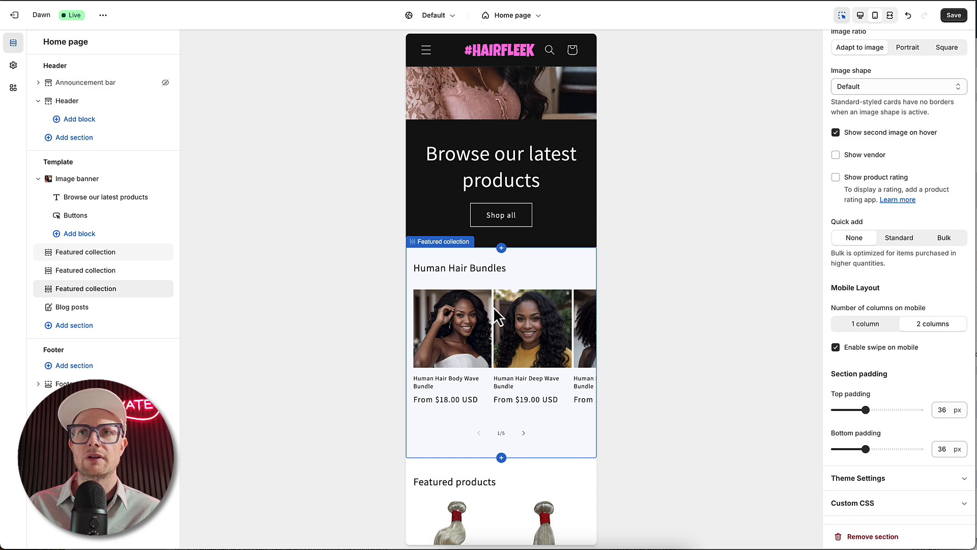
{"action": "left_click", "coordinate": [493, 307]}
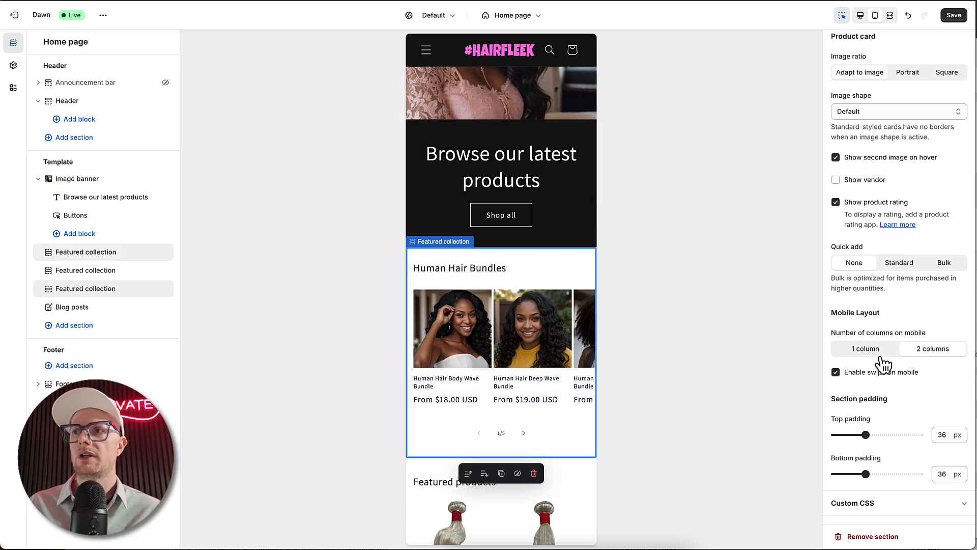
{"action": "scroll", "coordinate": [828, 312], "scroll_direction": "up", "scroll_amount": 4}
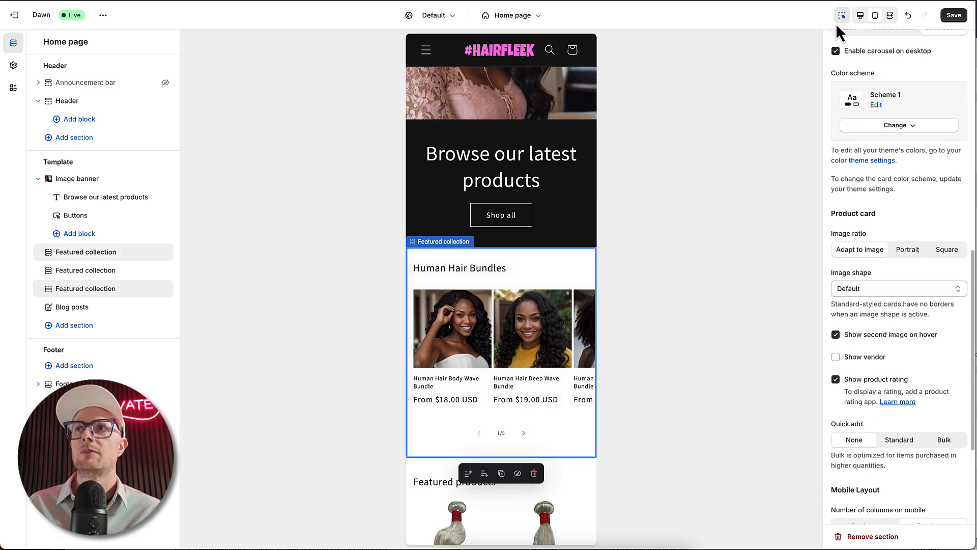
{"action": "left_click", "coordinate": [860, 15]}
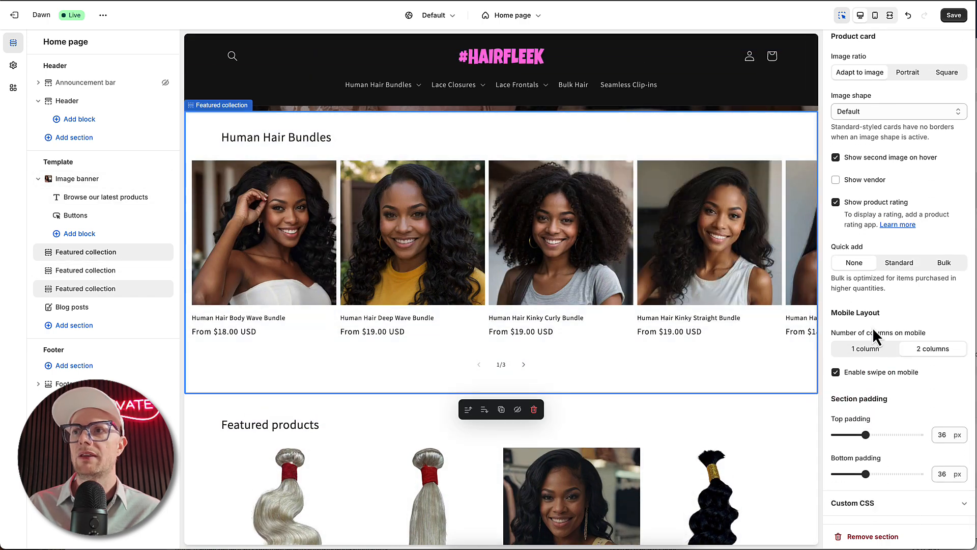
{"action": "scroll", "coordinate": [872, 266], "scroll_direction": "up", "scroll_amount": 10}
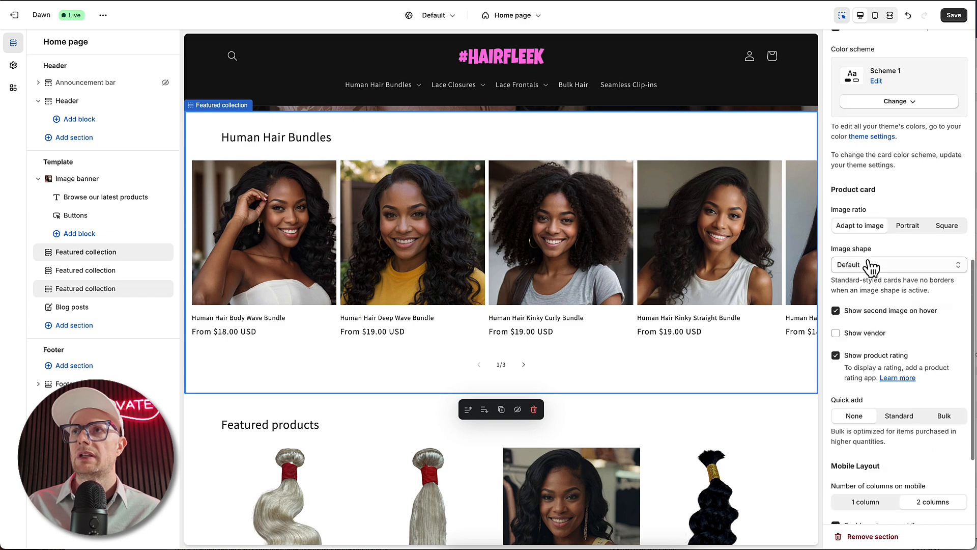
{"action": "scroll", "coordinate": [868, 260], "scroll_direction": "down", "scroll_amount": 6}
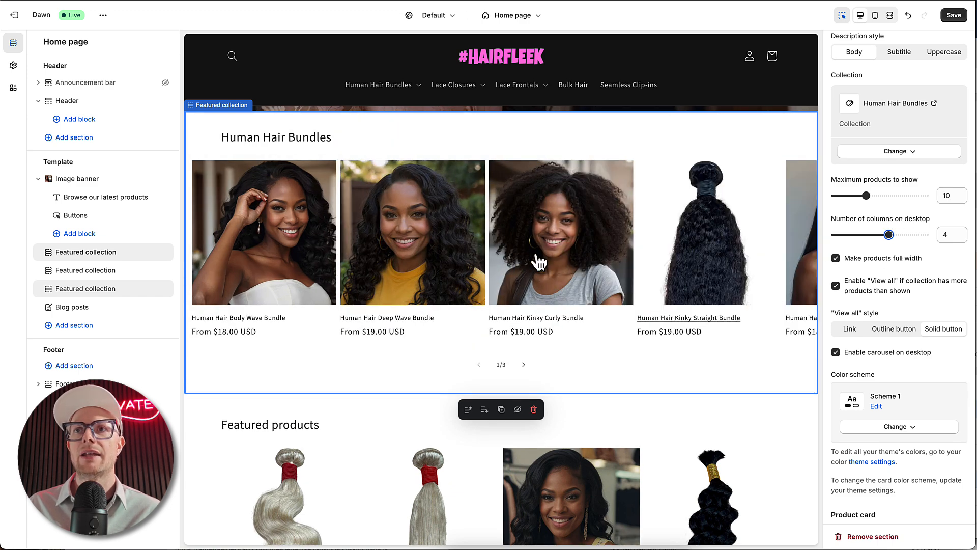
Examine the desktop home page's product sections, comparing Human Hair Bundles, Featured products, Human Hair Lace Closures and Hair Tips.
{"action": "scroll", "coordinate": [465, 270], "scroll_direction": "down", "scroll_amount": 4}
{"action": "scroll", "coordinate": [466, 273], "scroll_direction": "down", "scroll_amount": 10}
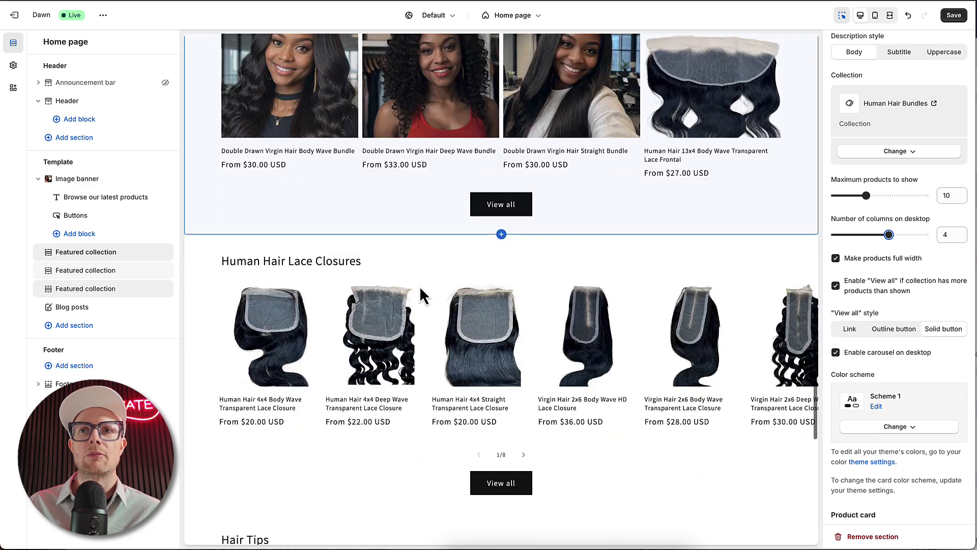
{"action": "scroll", "coordinate": [419, 286], "scroll_direction": "up", "scroll_amount": 2}
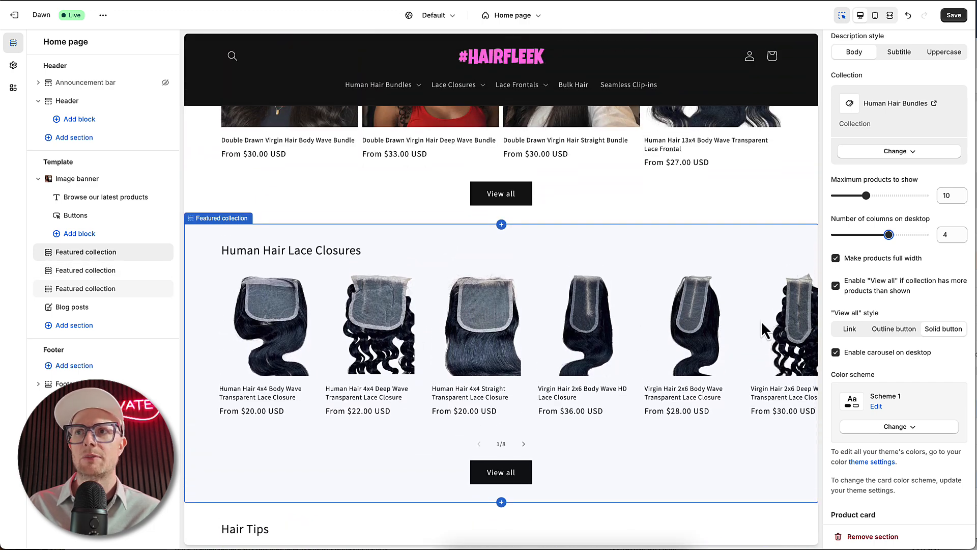
{"action": "scroll", "coordinate": [443, 353], "scroll_direction": "down", "scroll_amount": 5}
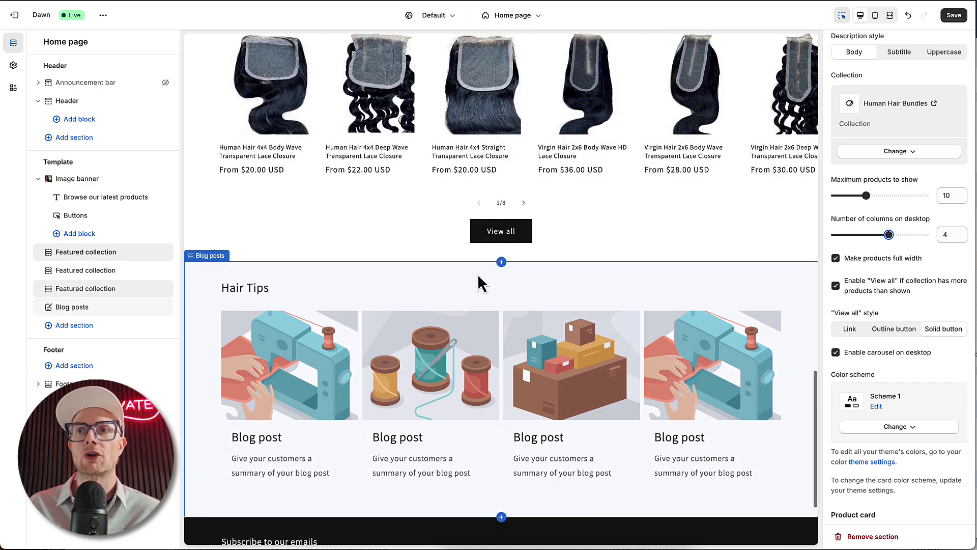
{"action": "scroll", "coordinate": [480, 278], "scroll_direction": "up", "scroll_amount": 3}
{"action": "scroll", "coordinate": [473, 300], "scroll_direction": "up", "scroll_amount": 5}
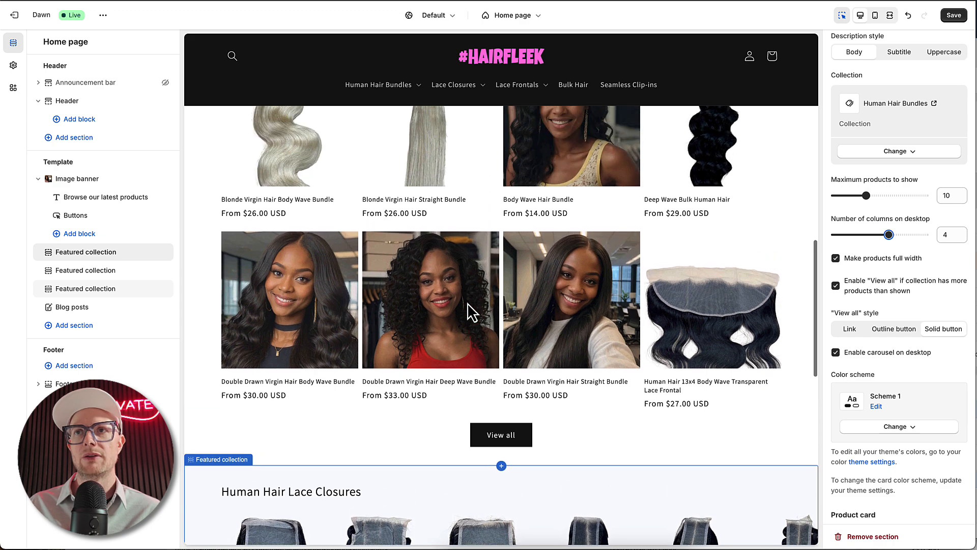
{"action": "scroll", "coordinate": [467, 304], "scroll_direction": "up", "scroll_amount": 4}
{"action": "scroll", "coordinate": [276, 289], "scroll_direction": "down", "scroll_amount": 2}
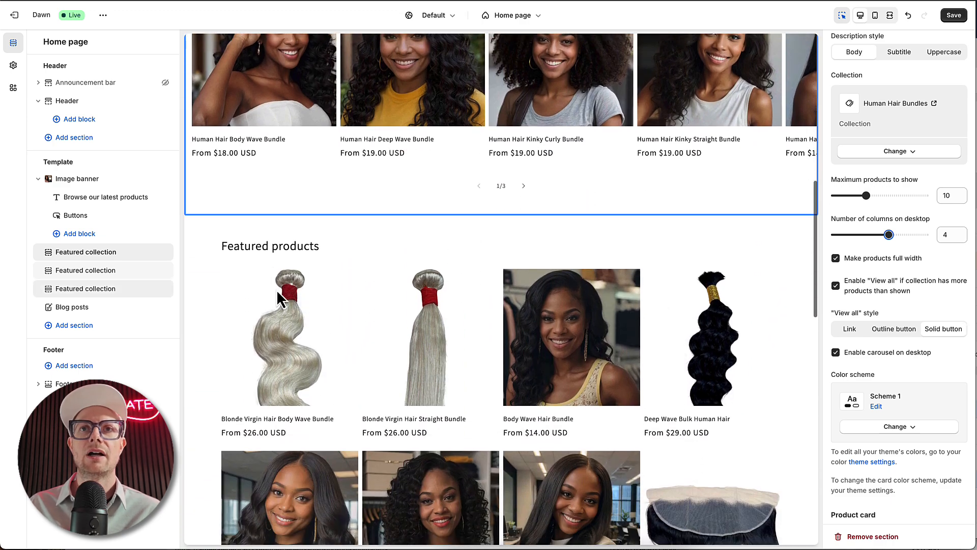
Change the Featured products section's collection to Lace Frontals.
{"action": "left_click", "coordinate": [359, 303]}
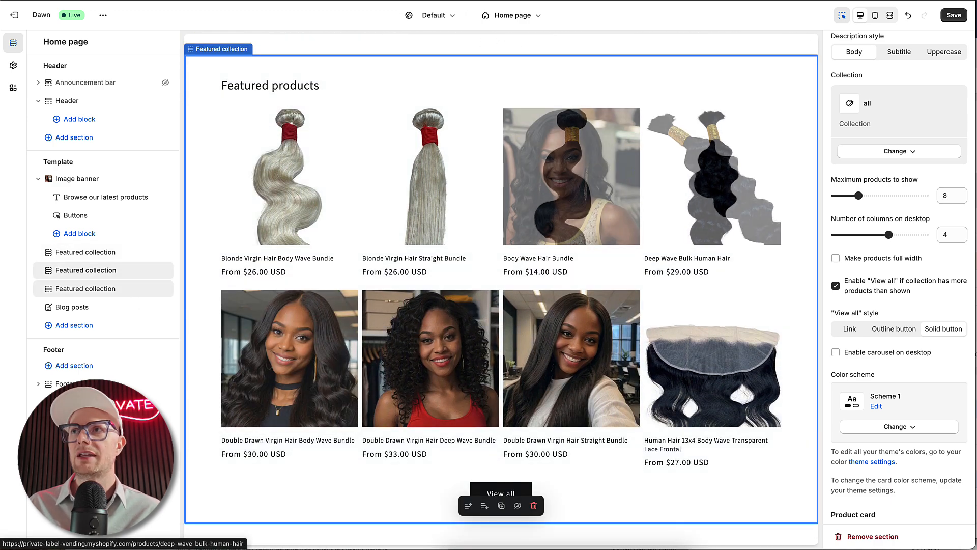
{"action": "left_click", "coordinate": [896, 151]}
{"action": "left_click", "coordinate": [902, 170]}
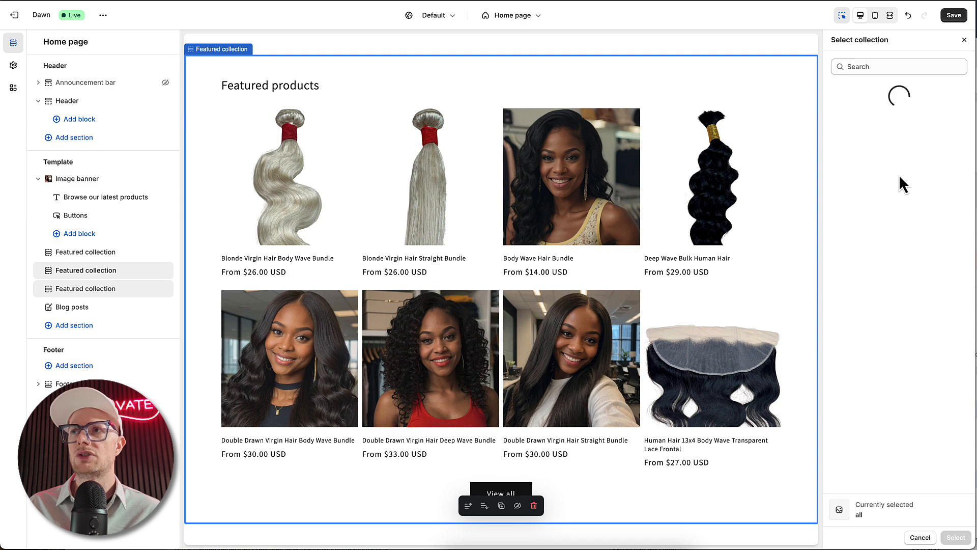
{"action": "scroll", "coordinate": [876, 312], "scroll_direction": "down", "scroll_amount": 3}
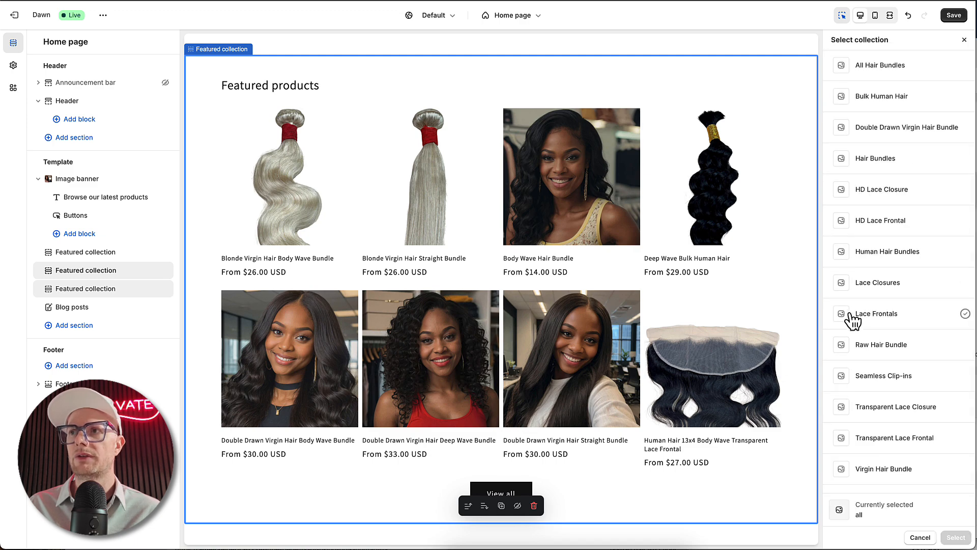
{"action": "left_click", "coordinate": [876, 314]}
{"action": "left_click", "coordinate": [955, 539]}
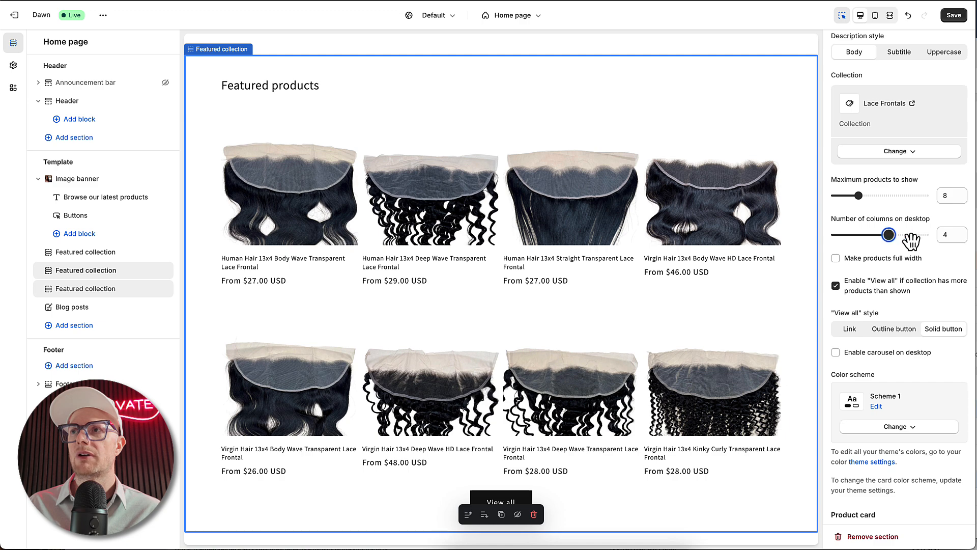
Show up to 12 lace frontals in 6 full-width desktop columns, and make the Human Hair Lace Closures section full width too.
{"action": "mouse_move", "coordinate": [859, 195]}
{"action": "left_mouse_down"}
{"action": "mouse_move", "coordinate": [891, 197]}
{"action": "mouse_move", "coordinate": [875, 199]}
{"action": "left_mouse_up"}
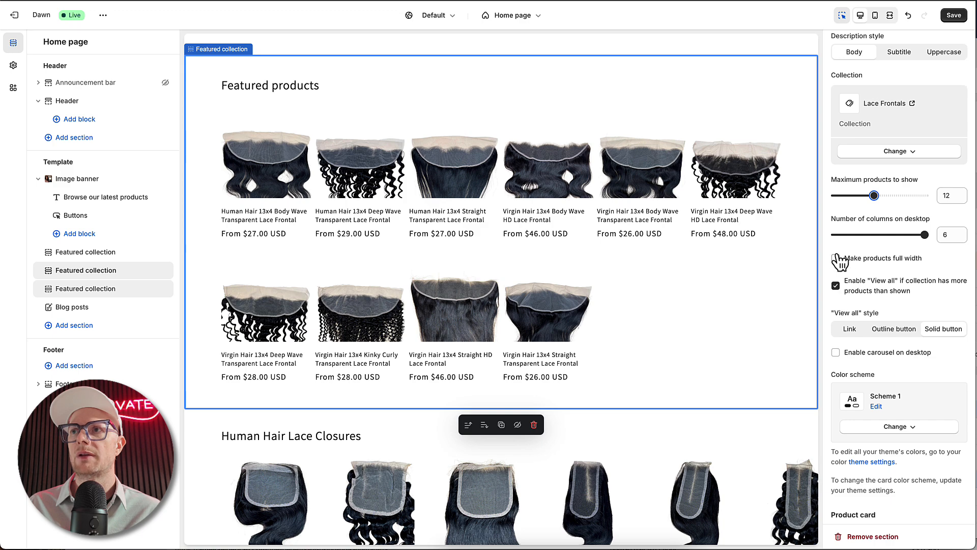
{"action": "left_click", "coordinate": [836, 258]}
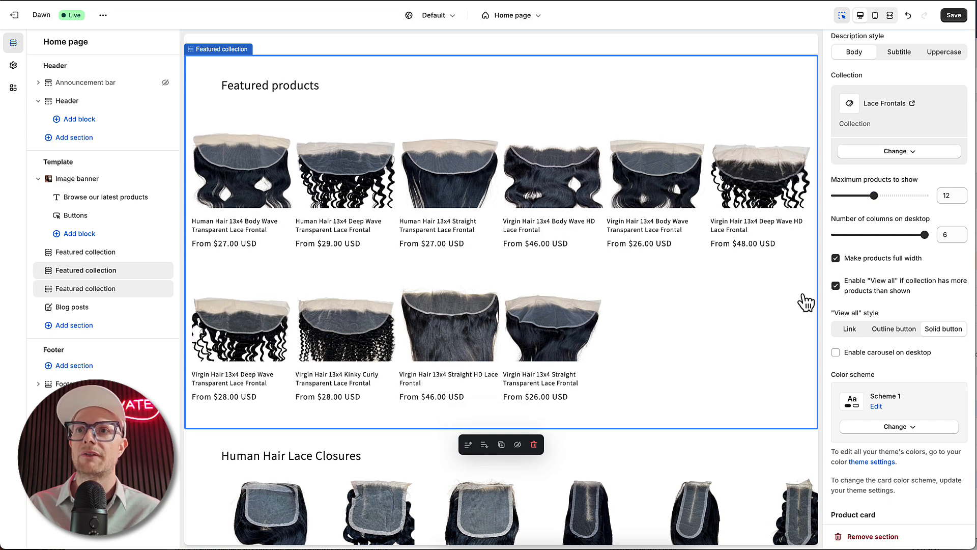
{"action": "scroll", "coordinate": [704, 374], "scroll_direction": "down", "scroll_amount": 3}
{"action": "left_click", "coordinate": [705, 374]}
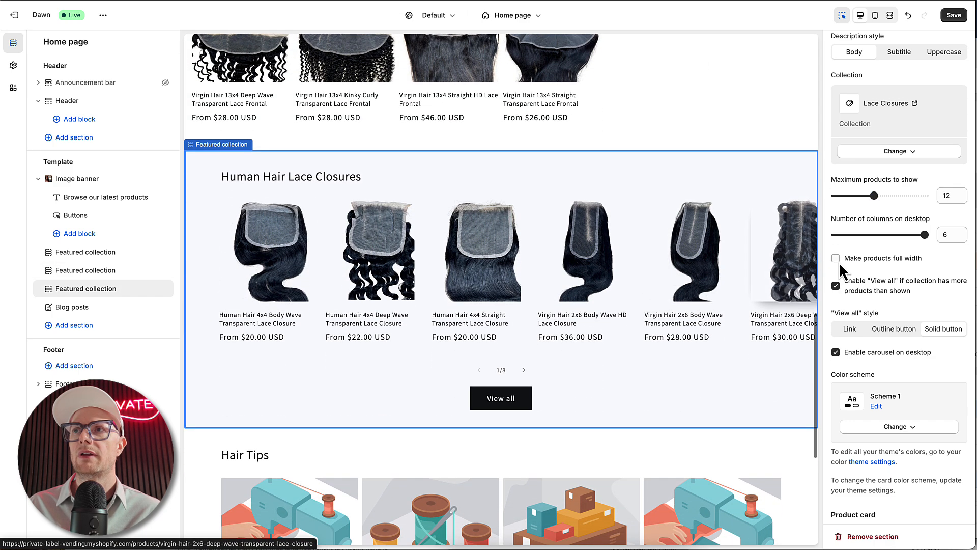
{"action": "left_click", "coordinate": [839, 261]}
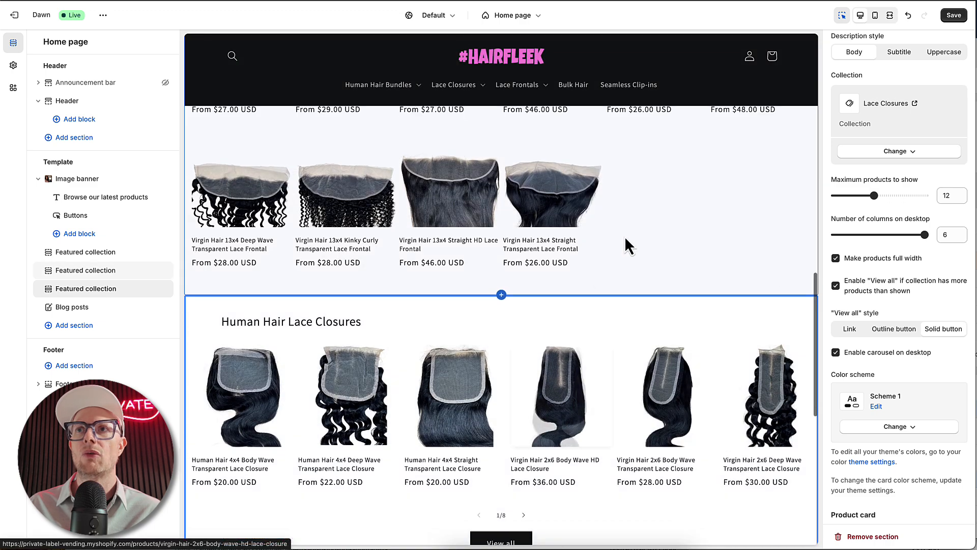
Enable the desktop carousel for the lace frontals section and slide through its products in the preview.
{"action": "left_click", "coordinate": [667, 237]}
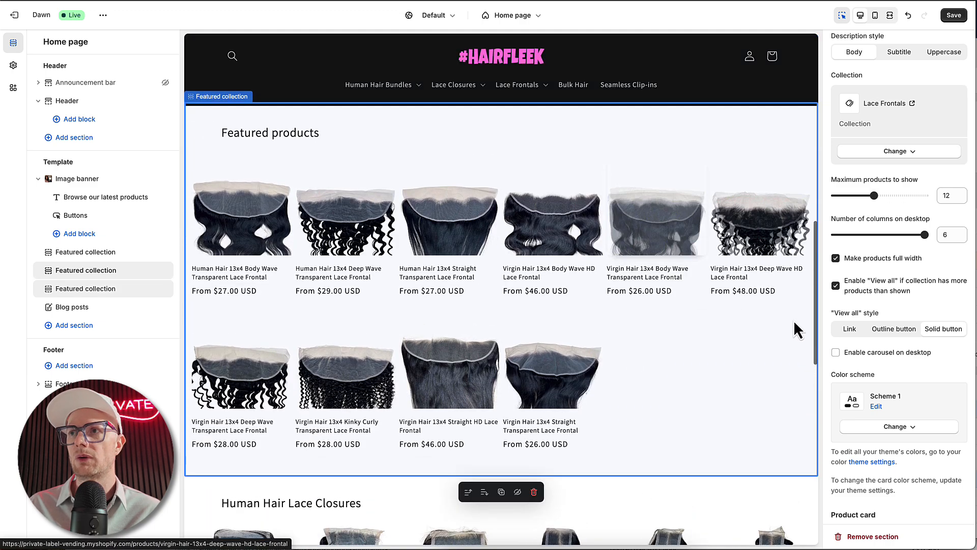
{"action": "left_click", "coordinate": [835, 354]}
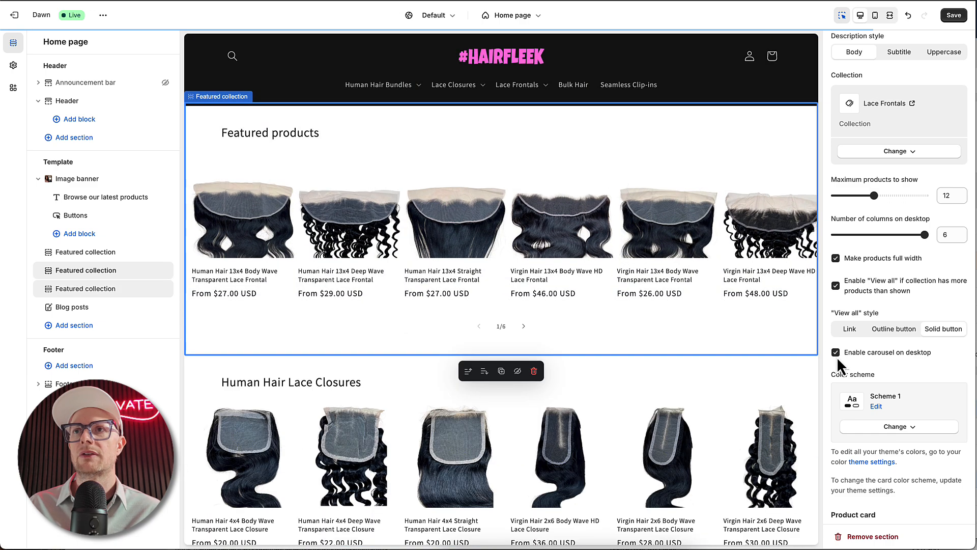
{"action": "scroll", "coordinate": [873, 358], "scroll_direction": "down", "scroll_amount": 10}
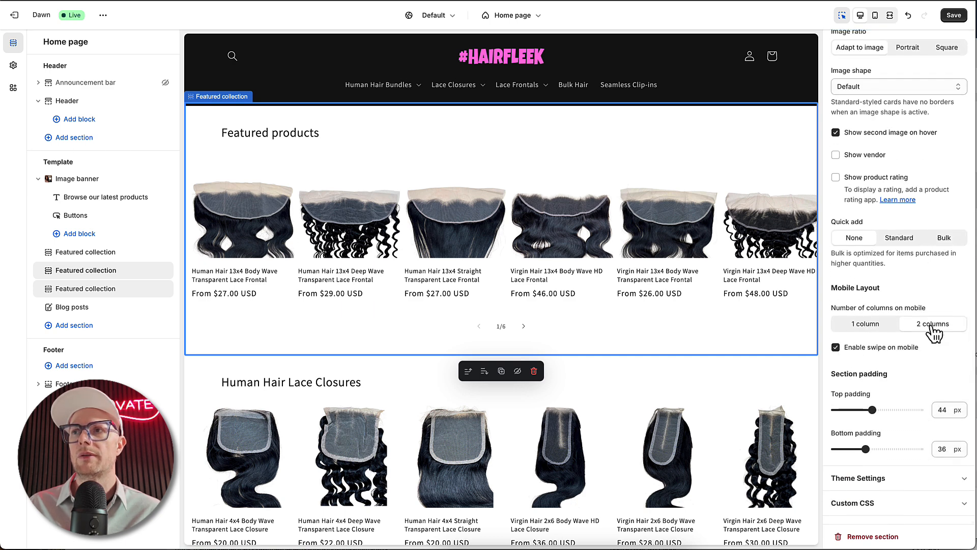
{"action": "scroll", "coordinate": [456, 290], "scroll_direction": "up", "scroll_amount": 3}
{"action": "scroll", "coordinate": [456, 295], "scroll_direction": "right", "scroll_amount": 5}
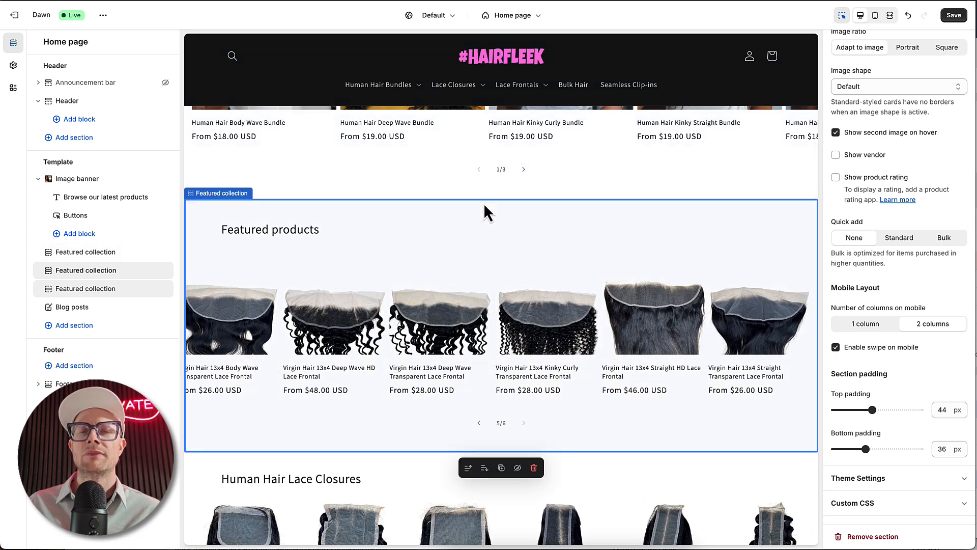
Change the lace frontals section's heading to "Human Hair Lace Closures" and save the theme changes.
{"action": "scroll", "coordinate": [866, 111], "scroll_direction": "up", "scroll_amount": 10}
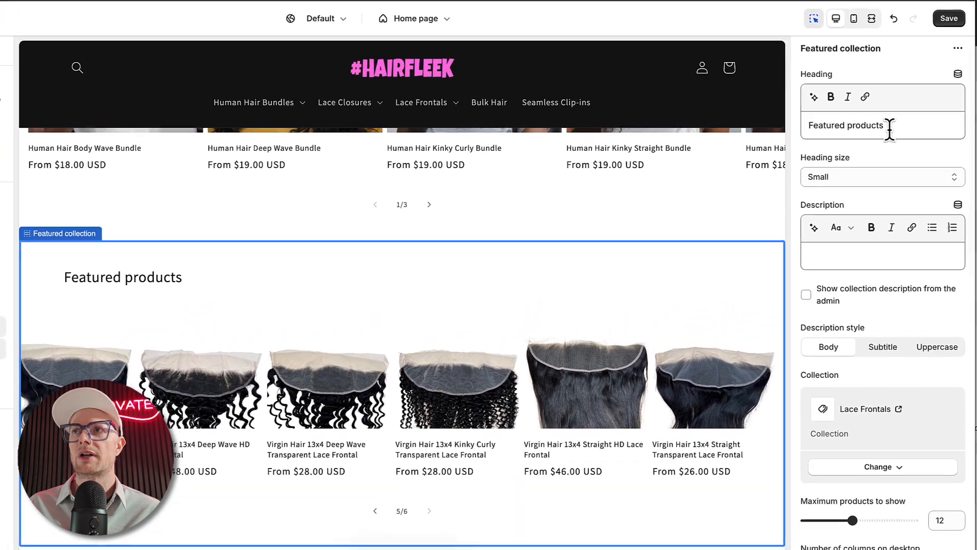
{"action": "left_click_drag", "start_coordinate": [889, 130], "coordinate": [789, 133]}
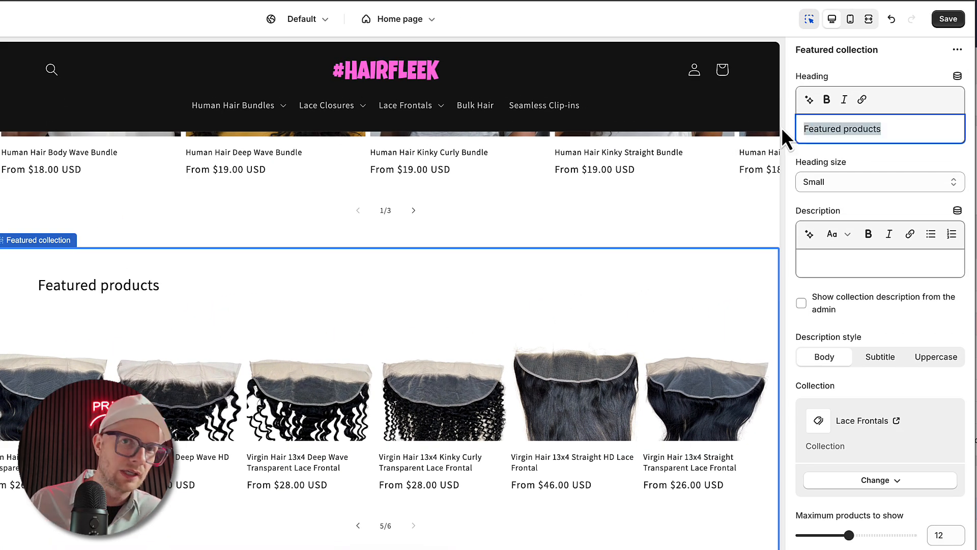
{"action": "type", "text": "Human Hair "}
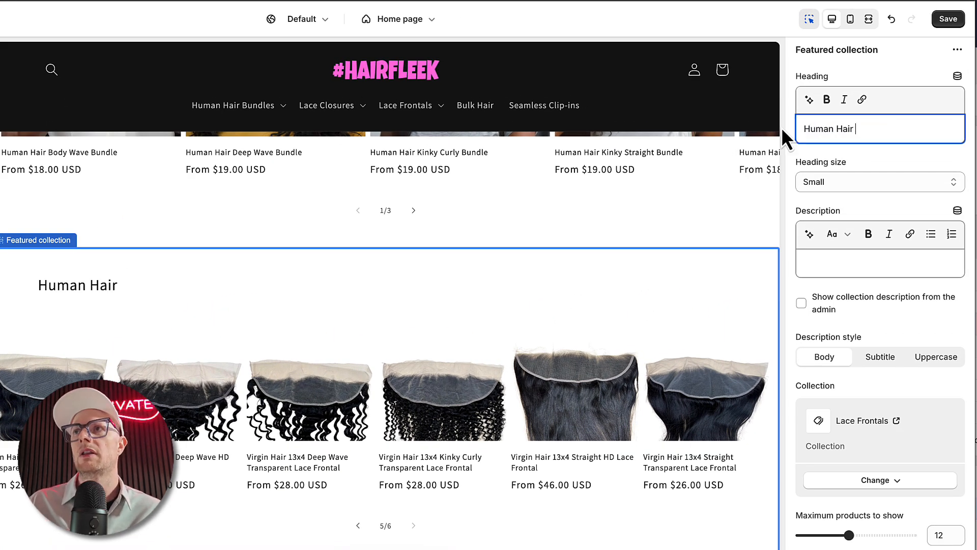
{"action": "type", "text": "Lace Closures"}
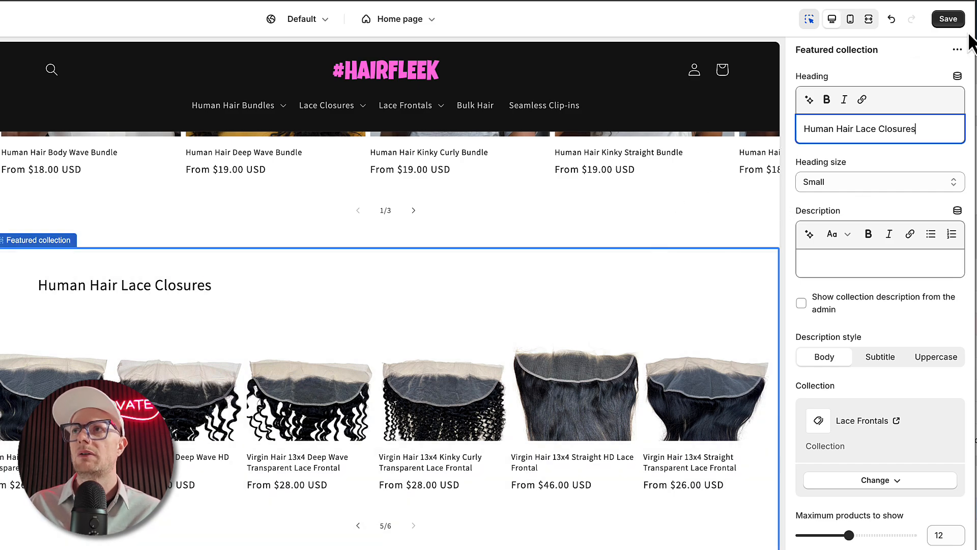
{"action": "left_click", "coordinate": [947, 19]}
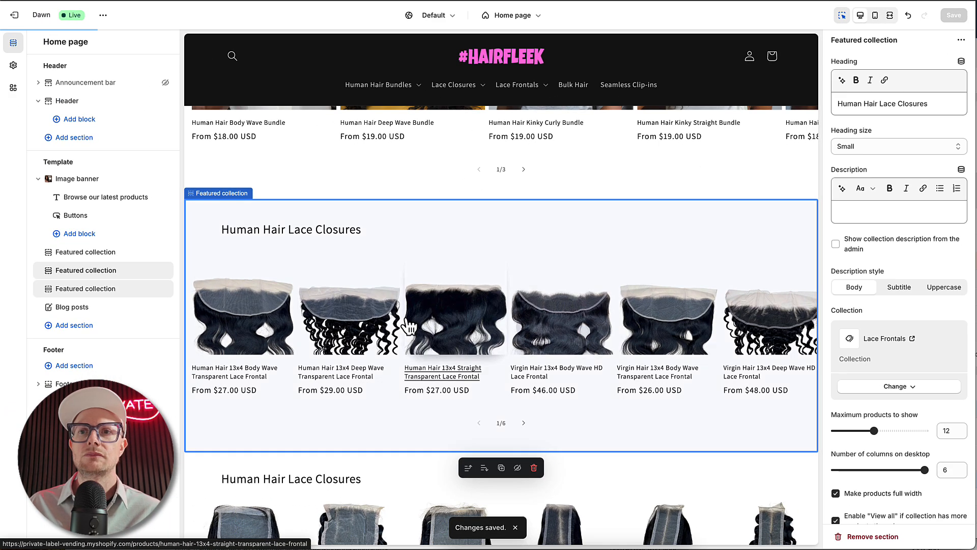
Review the lace closures section's settings and compare its layout in the mobile and desktop previews.
{"action": "scroll", "coordinate": [407, 326], "scroll_direction": "down", "scroll_amount": 8}
{"action": "scroll", "coordinate": [432, 290], "scroll_direction": "up", "scroll_amount": 8}
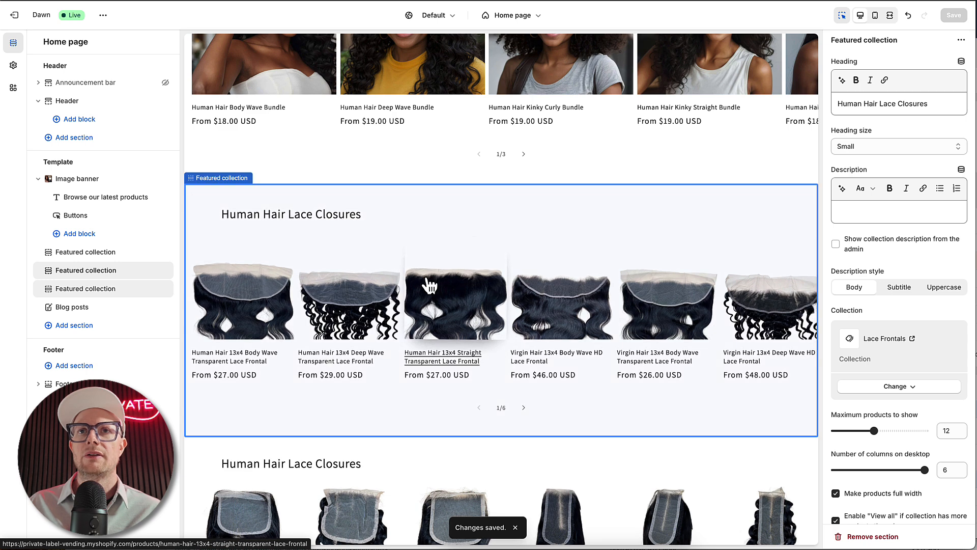
{"action": "scroll", "coordinate": [430, 285], "scroll_direction": "down", "scroll_amount": 5}
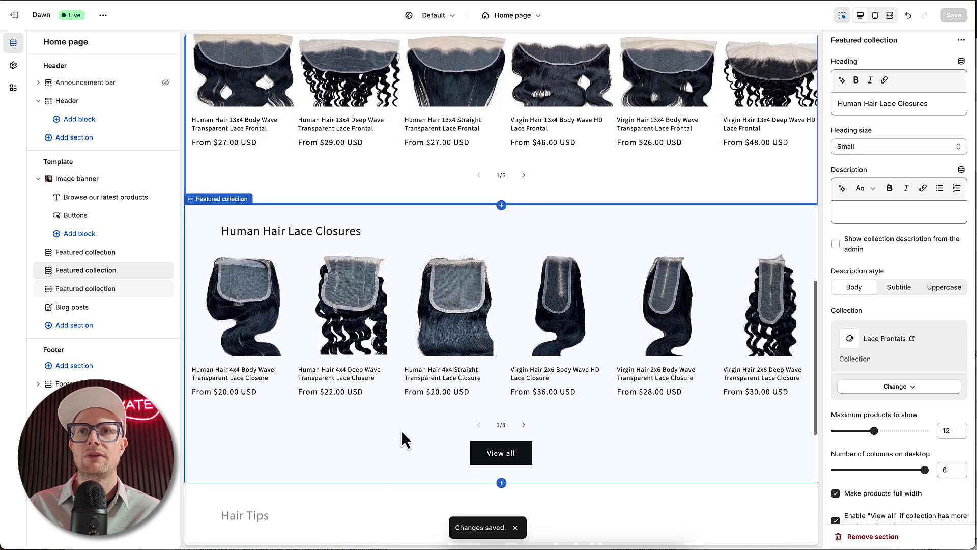
{"action": "left_click", "coordinate": [469, 422]}
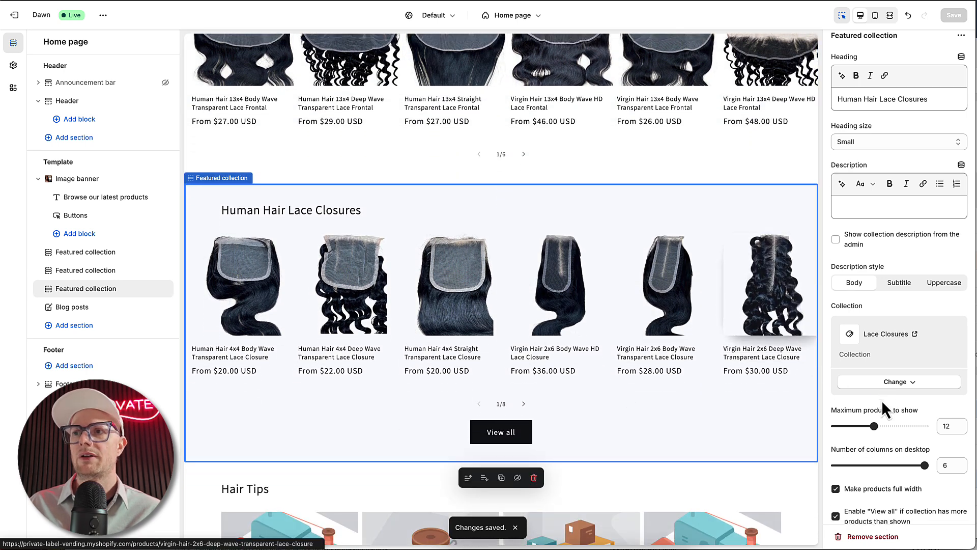
{"action": "scroll", "coordinate": [886, 410], "scroll_direction": "down", "scroll_amount": 5}
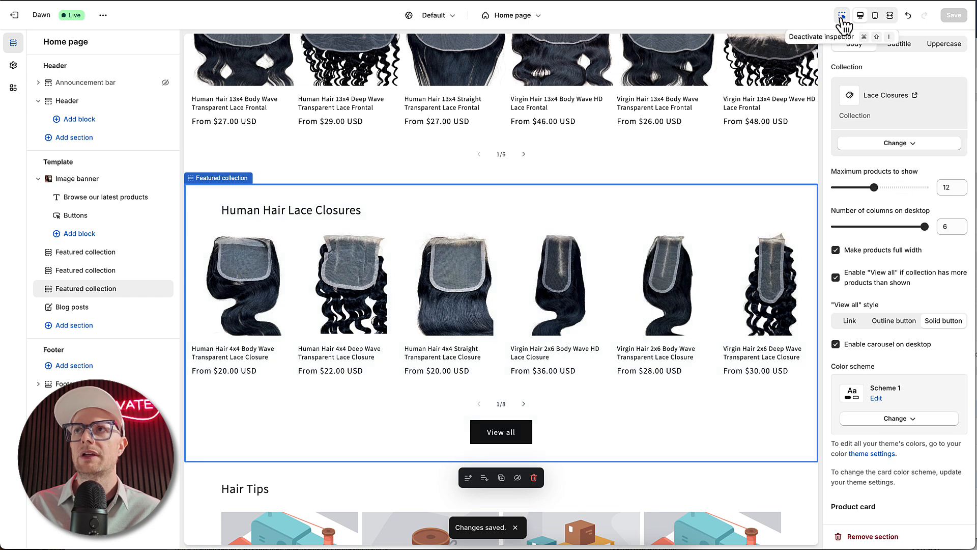
{"action": "left_click", "coordinate": [875, 16]}
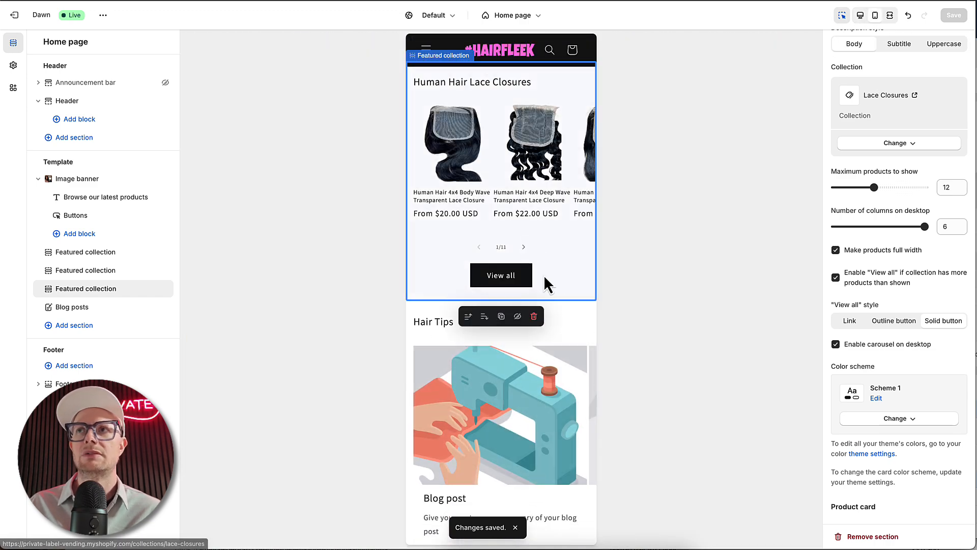
{"action": "left_click", "coordinate": [860, 16]}
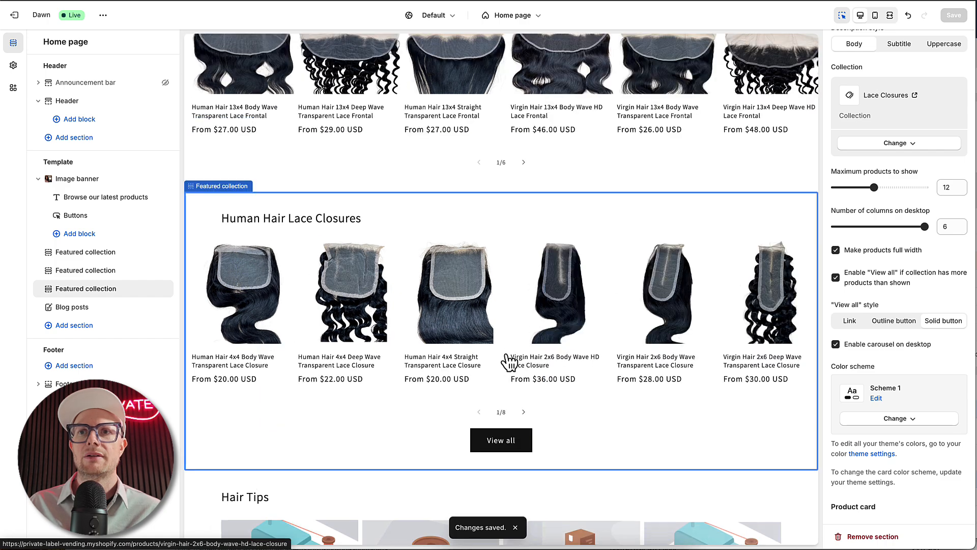
Examine the whole desktop home page from the image banner through the product sections to the blog posts and footer.
{"action": "scroll", "coordinate": [511, 291], "scroll_direction": "up", "scroll_amount": 5}
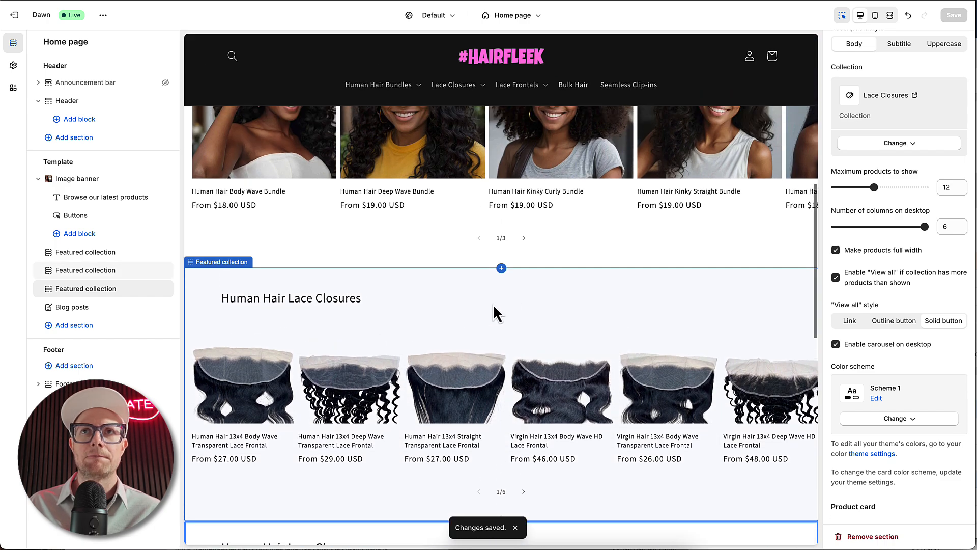
{"action": "scroll", "coordinate": [529, 322], "scroll_direction": "down", "scroll_amount": 5}
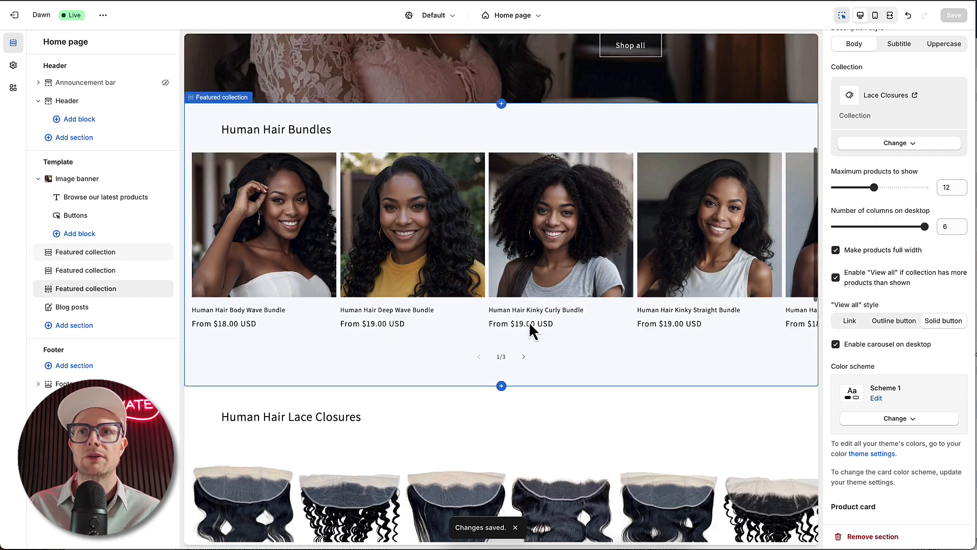
{"action": "scroll", "coordinate": [529, 321], "scroll_direction": "down", "scroll_amount": 6}
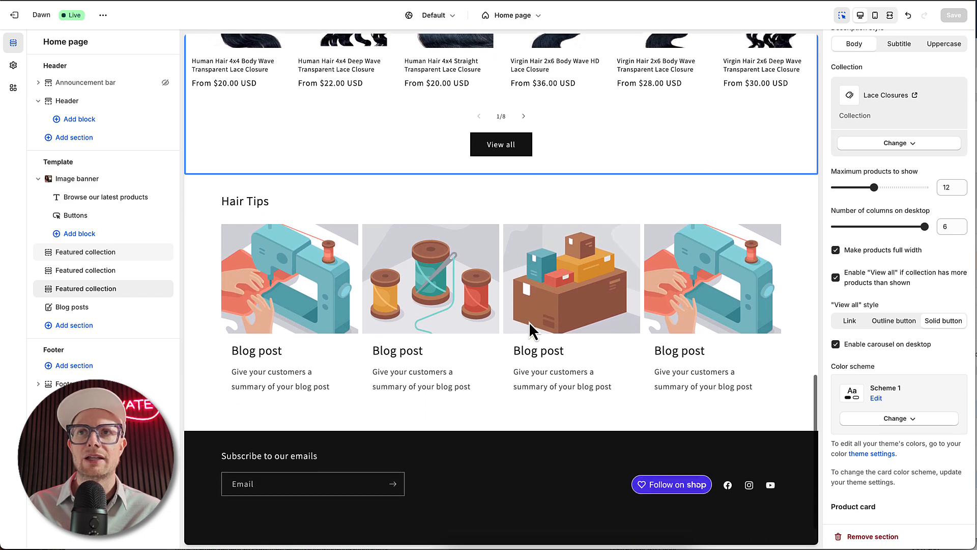
{"action": "scroll", "coordinate": [530, 322], "scroll_direction": "up", "scroll_amount": 5}
{"action": "scroll", "coordinate": [529, 324], "scroll_direction": "up", "scroll_amount": 2}
{"action": "scroll", "coordinate": [529, 324], "scroll_direction": "down", "scroll_amount": 6}
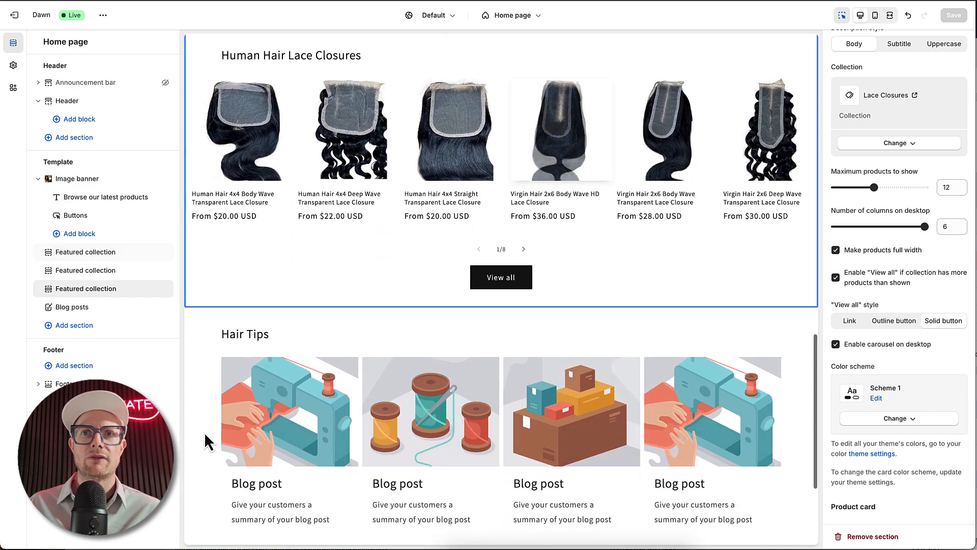
{"action": "scroll", "coordinate": [631, 397], "scroll_direction": "up", "scroll_amount": 10}
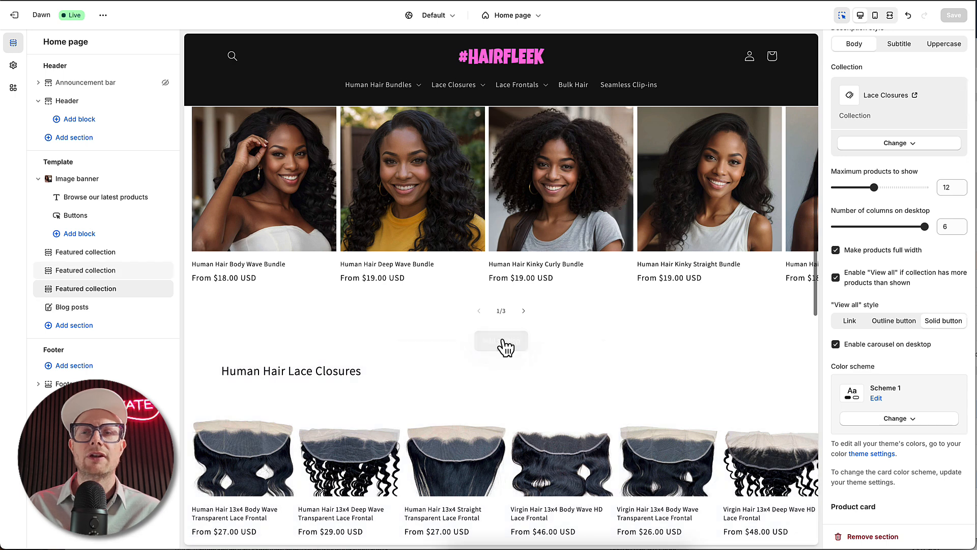
{"action": "scroll", "coordinate": [454, 301], "scroll_direction": "up", "scroll_amount": 3}
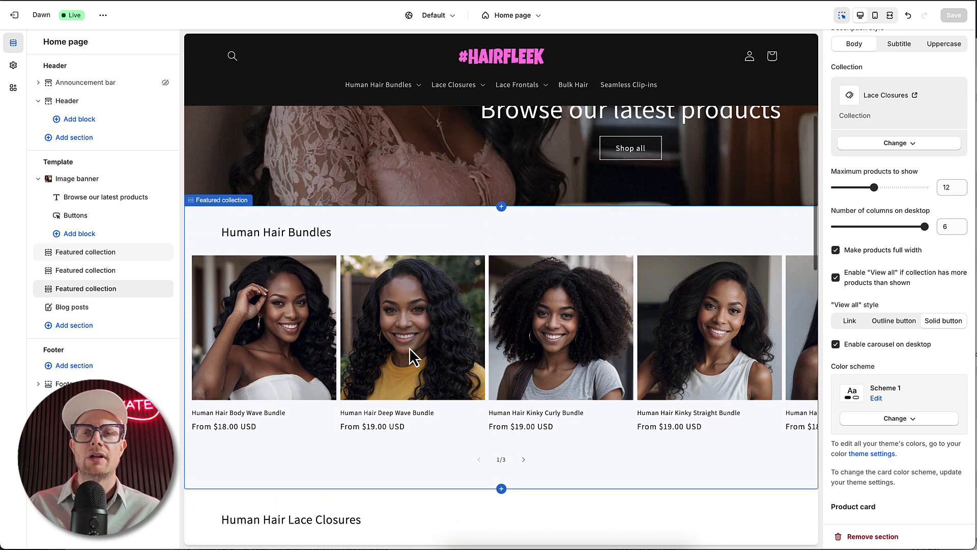
{"action": "scroll", "coordinate": [359, 349], "scroll_direction": "up", "scroll_amount": 2}
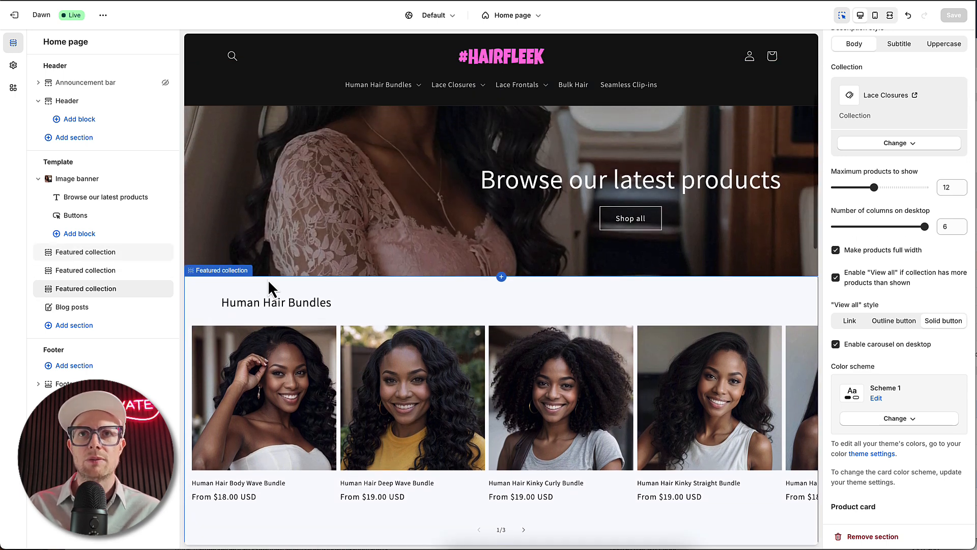
Add a rich text section to the home page template below the blog posts.
{"action": "scroll", "coordinate": [535, 313], "scroll_direction": "down", "scroll_amount": 5}
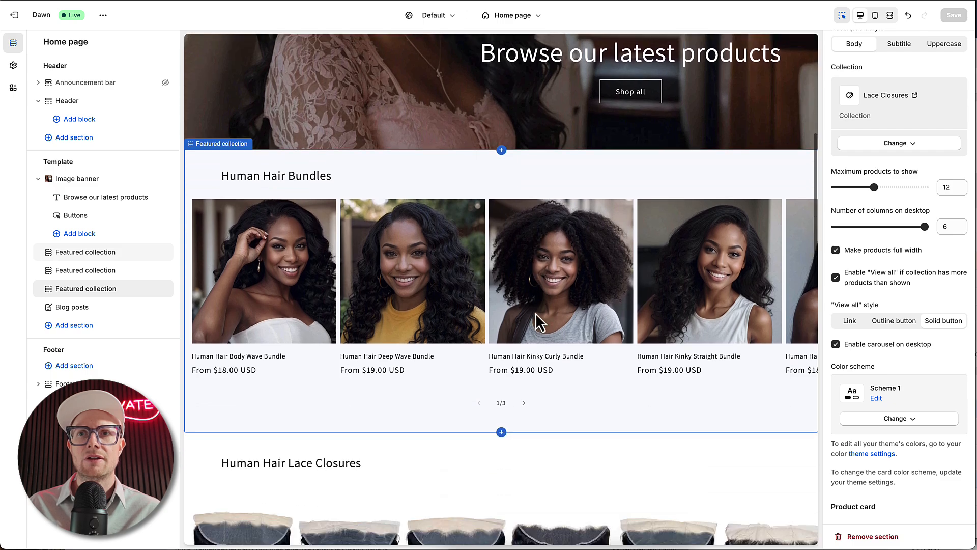
{"action": "scroll", "coordinate": [401, 338], "scroll_direction": "up", "scroll_amount": 10}
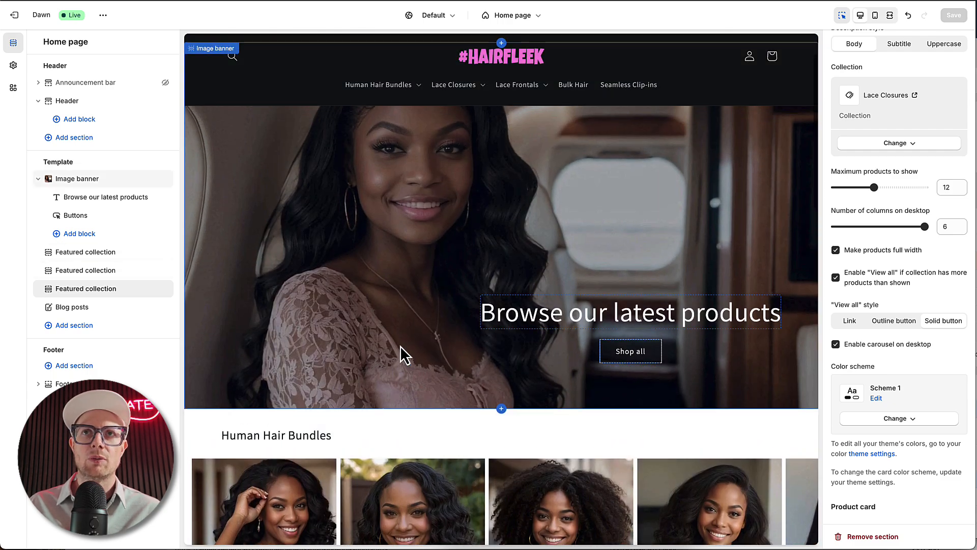
{"action": "scroll", "coordinate": [400, 355], "scroll_direction": "down", "scroll_amount": 15}
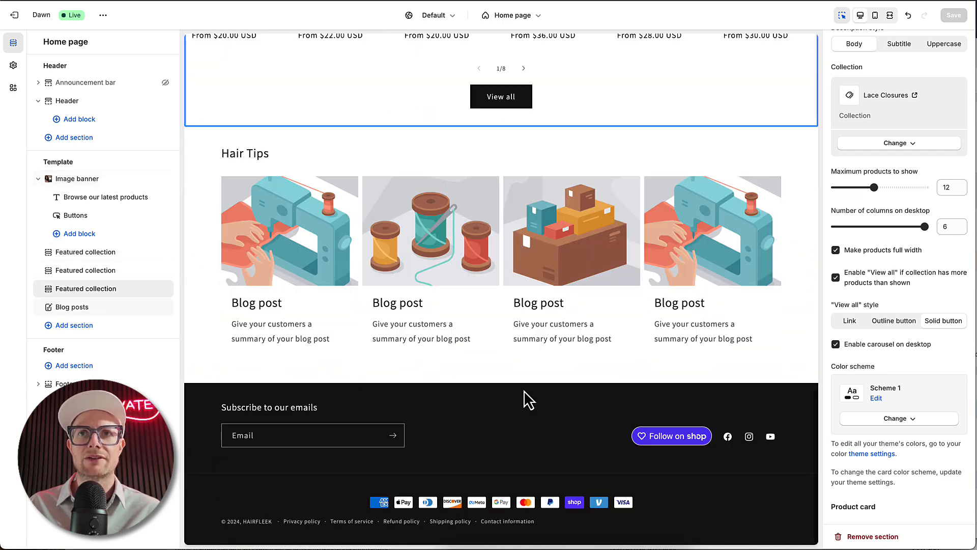
{"action": "scroll", "coordinate": [513, 370], "scroll_direction": "up", "scroll_amount": 15}
{"action": "scroll", "coordinate": [512, 372], "scroll_direction": "down", "scroll_amount": 5}
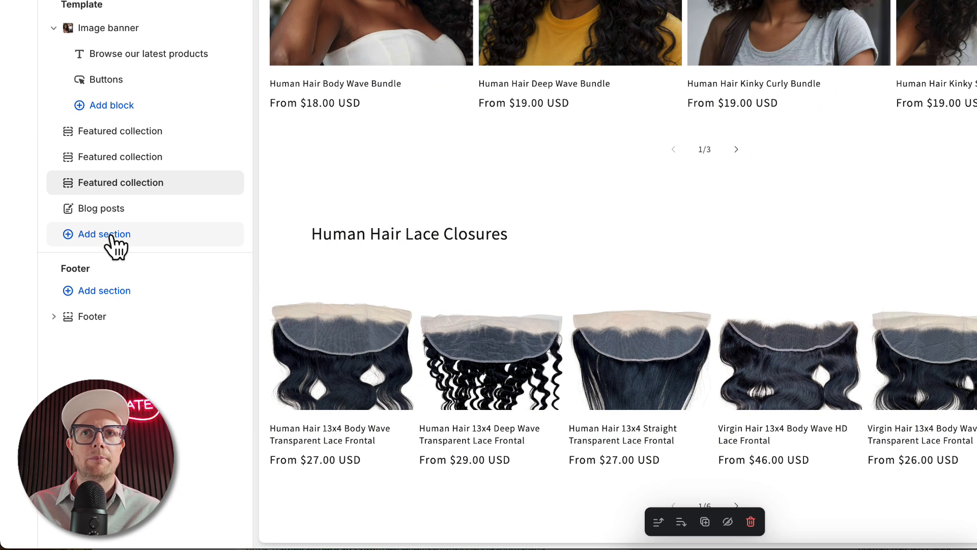
{"action": "left_click", "coordinate": [110, 276]}
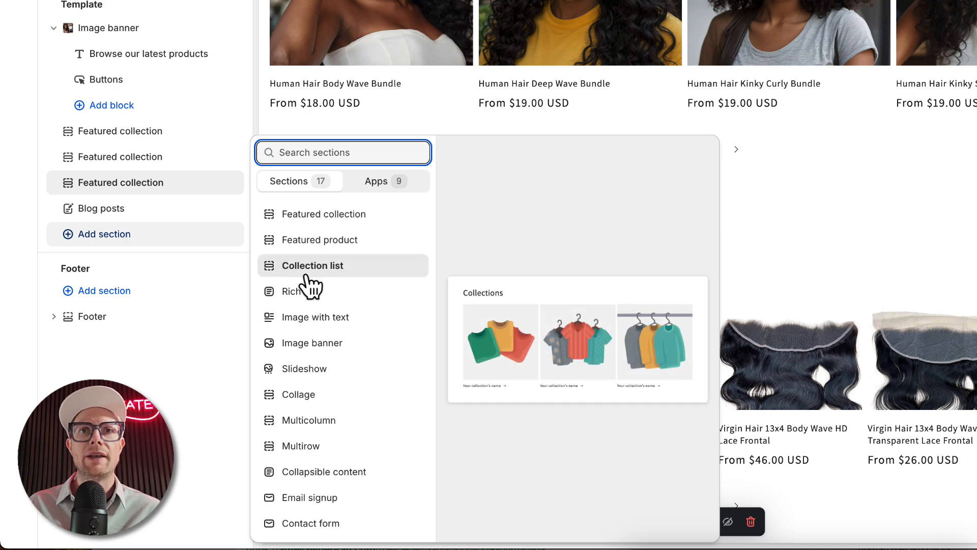
{"action": "scroll", "coordinate": [310, 279], "scroll_direction": "down", "scroll_amount": 2}
{"action": "scroll", "coordinate": [312, 279], "scroll_direction": "up", "scroll_amount": 2}
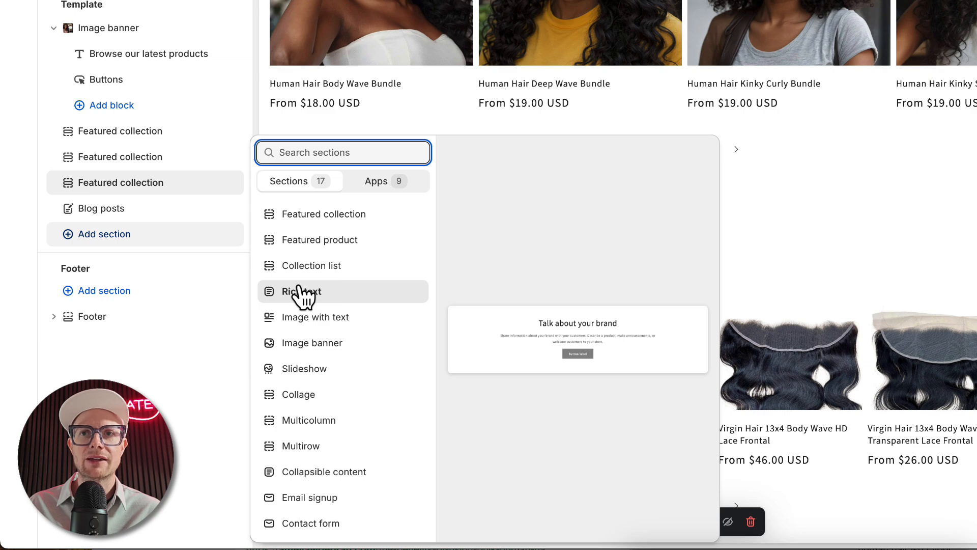
{"action": "left_click", "coordinate": [301, 293]}
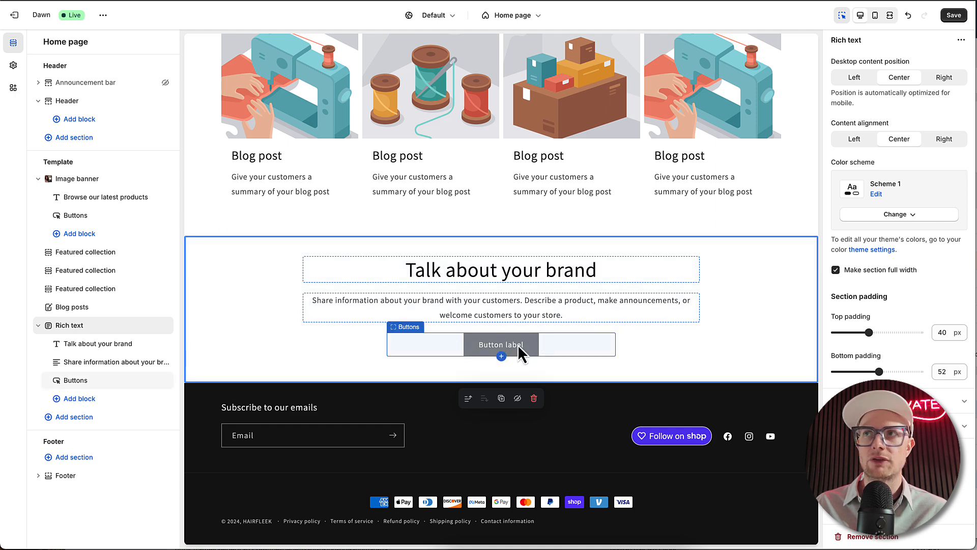
Browse the section types available for the home page template and save the theme changes.
{"action": "scroll", "coordinate": [374, 255], "scroll_direction": "up", "scroll_amount": 10}
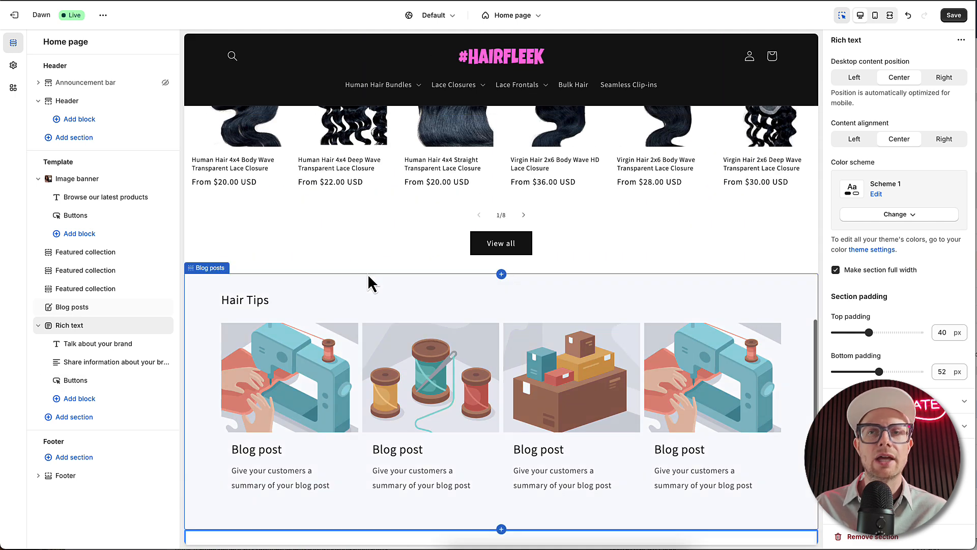
{"action": "scroll", "coordinate": [370, 282], "scroll_direction": "up", "scroll_amount": 12}
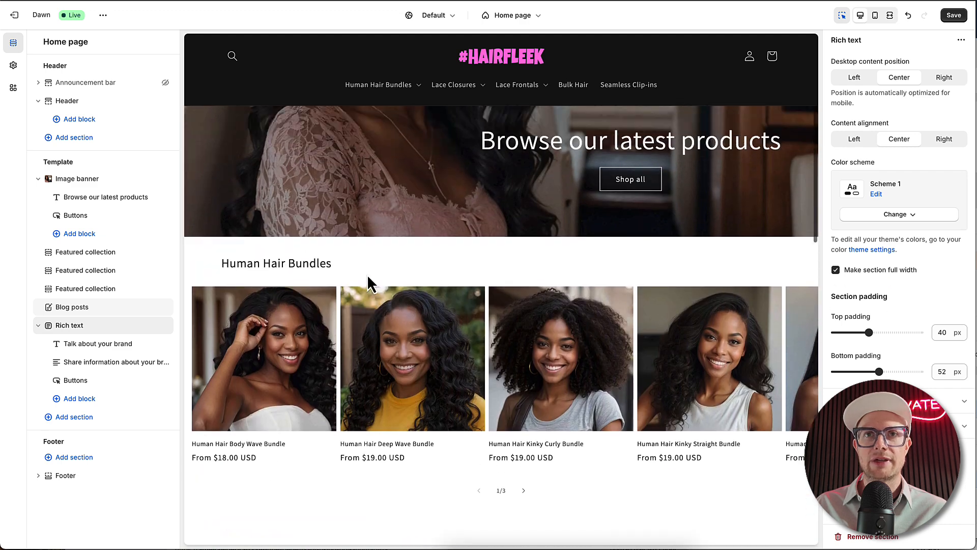
{"action": "scroll", "coordinate": [285, 316], "scroll_direction": "down", "scroll_amount": 2}
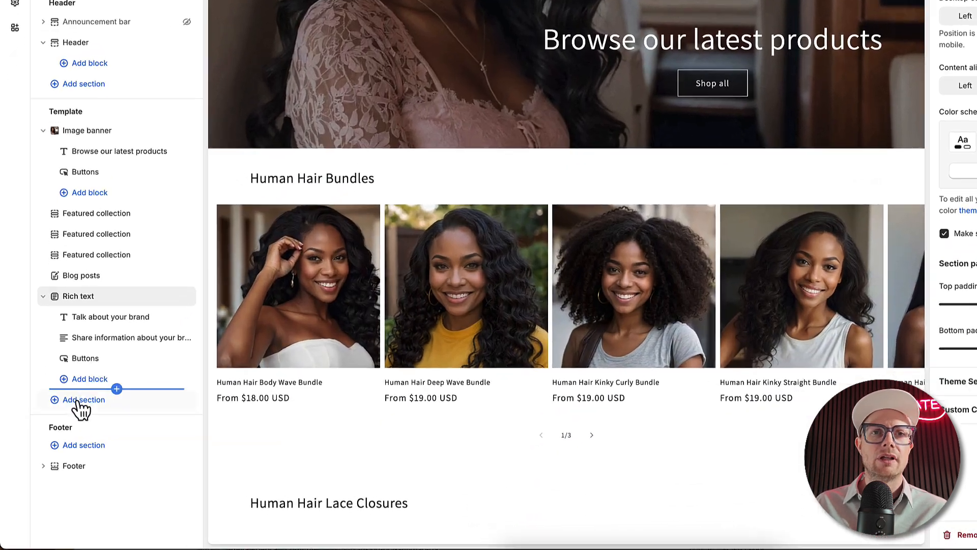
{"action": "left_click", "coordinate": [74, 416]}
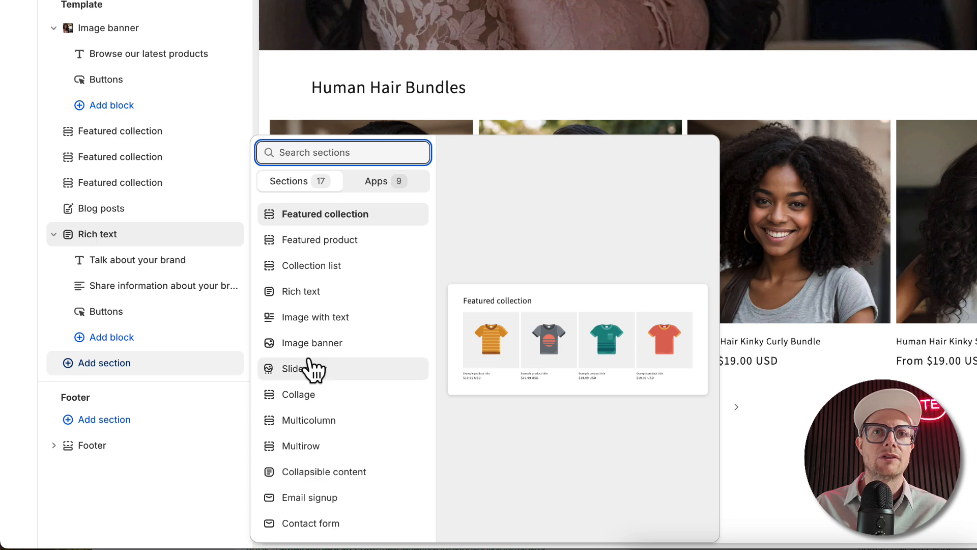
{"action": "scroll", "coordinate": [290, 389], "scroll_direction": "down", "scroll_amount": 2}
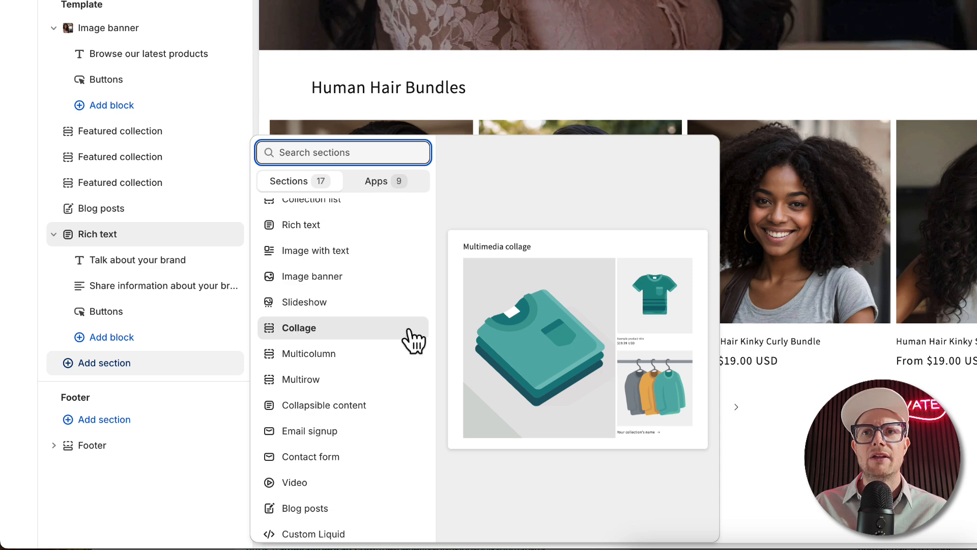
{"action": "scroll", "coordinate": [302, 347], "scroll_direction": "down", "scroll_amount": 1}
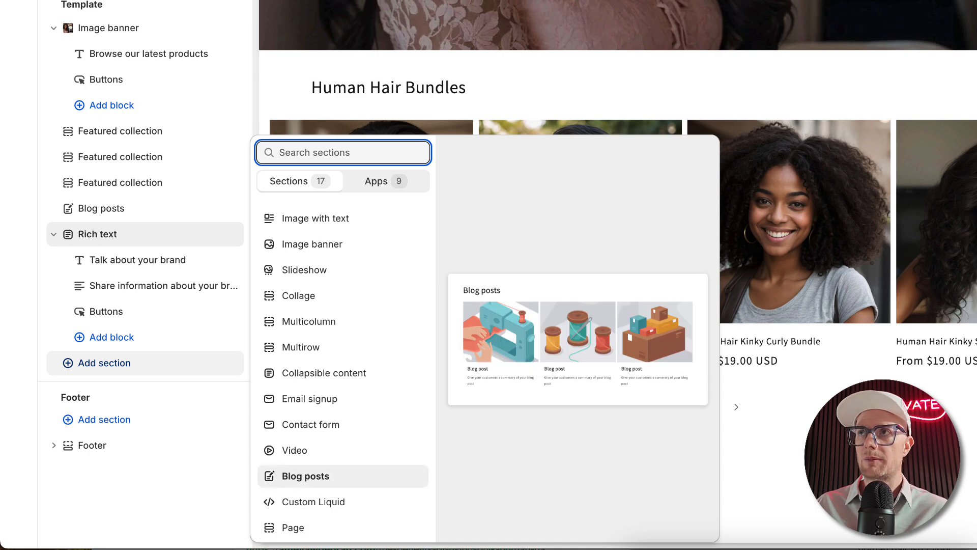
{"action": "left_click", "coordinate": [306, 476]}
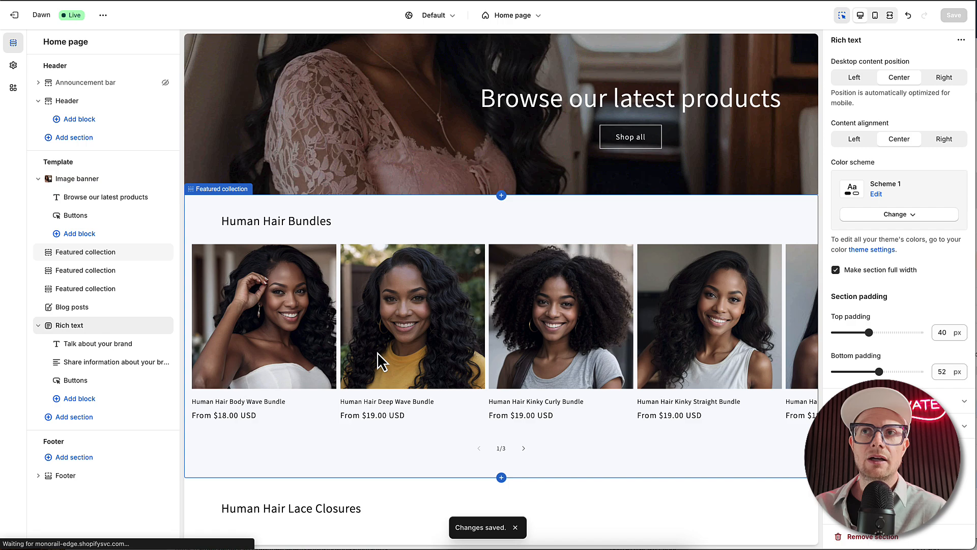
Add two menu blocks to the footer section and save the theme changes.
{"action": "scroll", "coordinate": [461, 312], "scroll_direction": "down", "scroll_amount": 6}
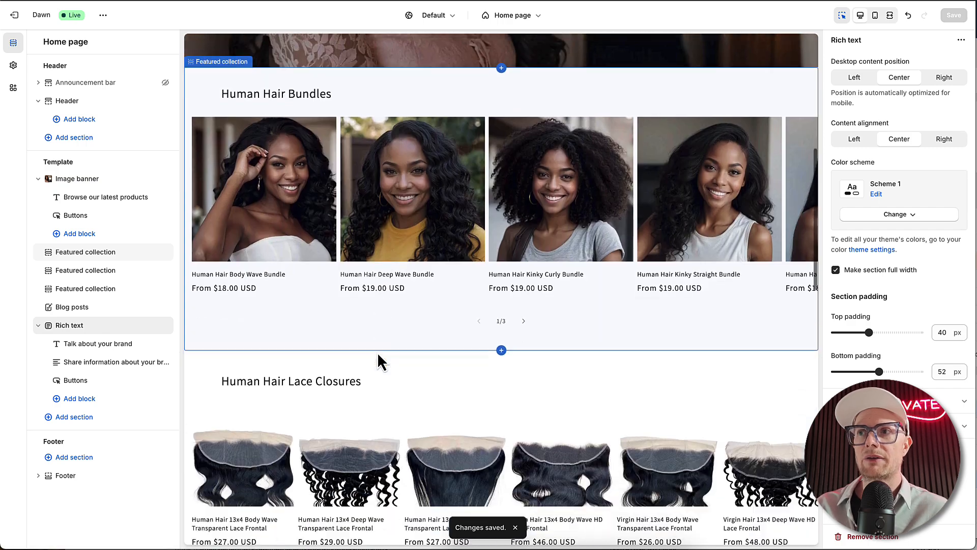
{"action": "scroll", "coordinate": [370, 363], "scroll_direction": "down", "scroll_amount": 12}
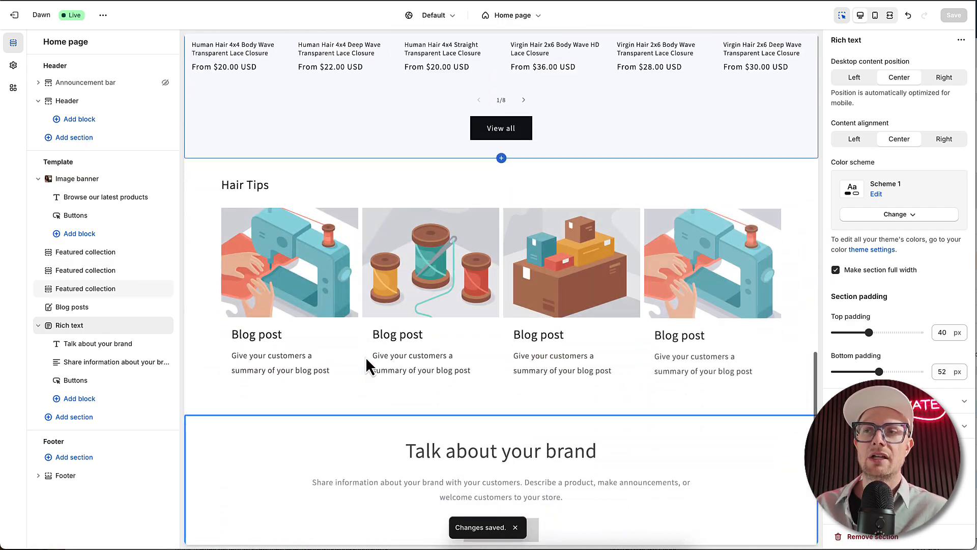
{"action": "scroll", "coordinate": [365, 371], "scroll_direction": "down", "scroll_amount": 3}
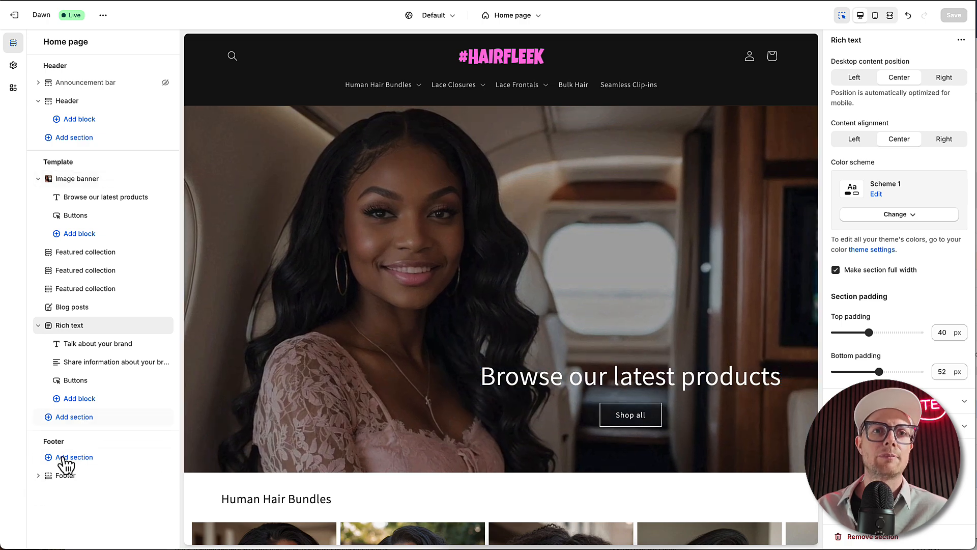
{"action": "left_click", "coordinate": [41, 476]}
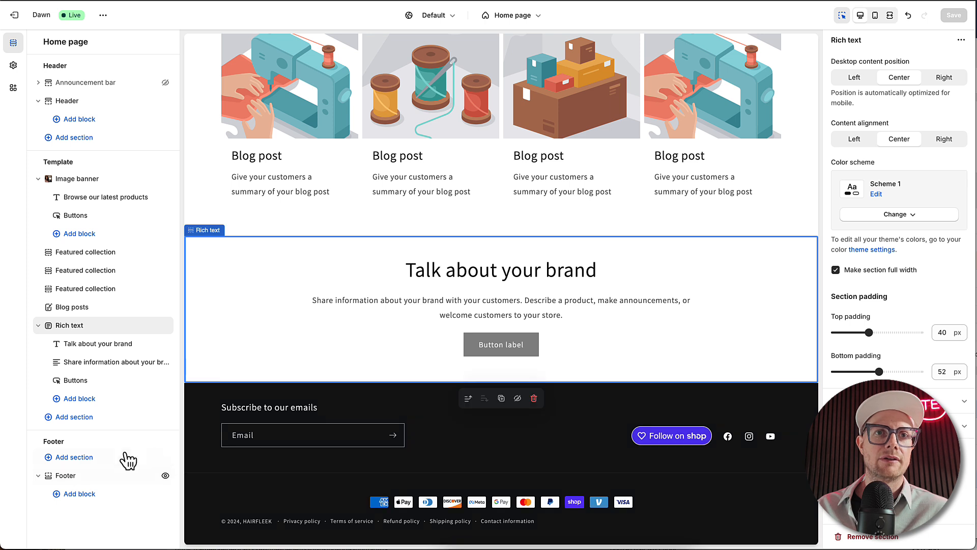
{"action": "left_click", "coordinate": [72, 495]}
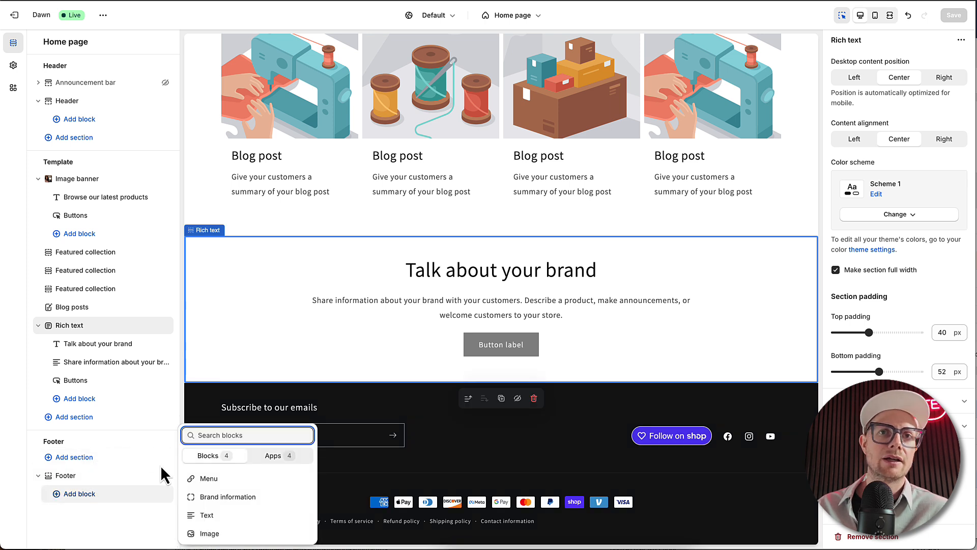
{"action": "left_click", "coordinate": [209, 480]}
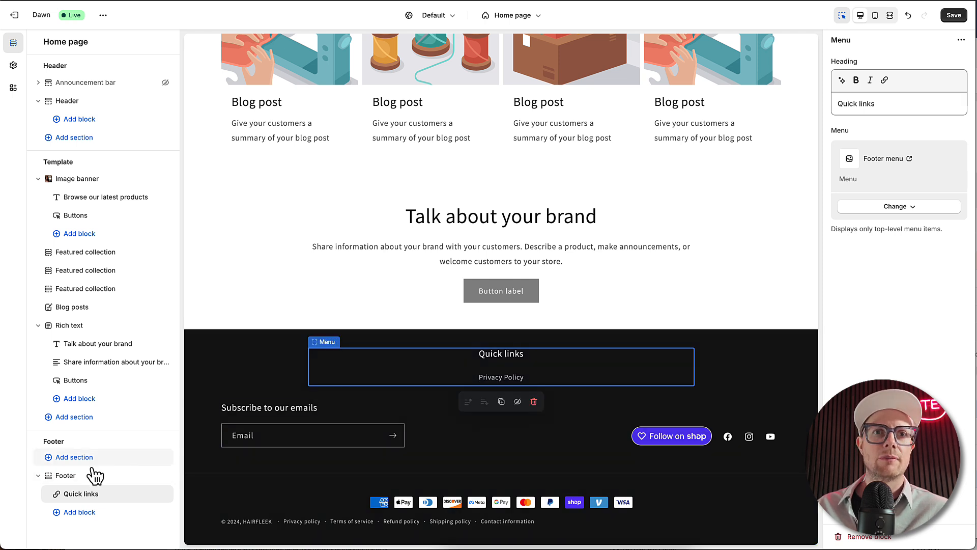
{"action": "left_click", "coordinate": [78, 513]}
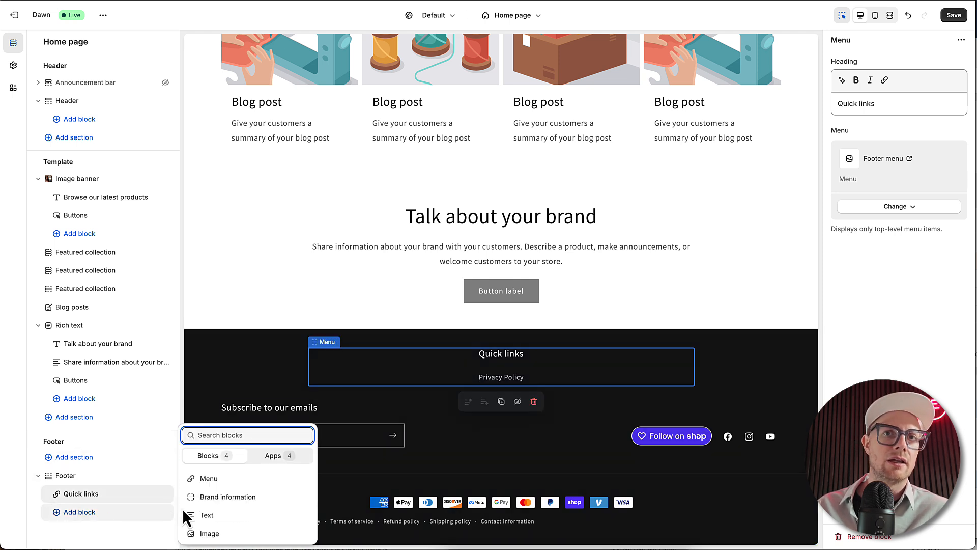
{"action": "left_click", "coordinate": [209, 479]}
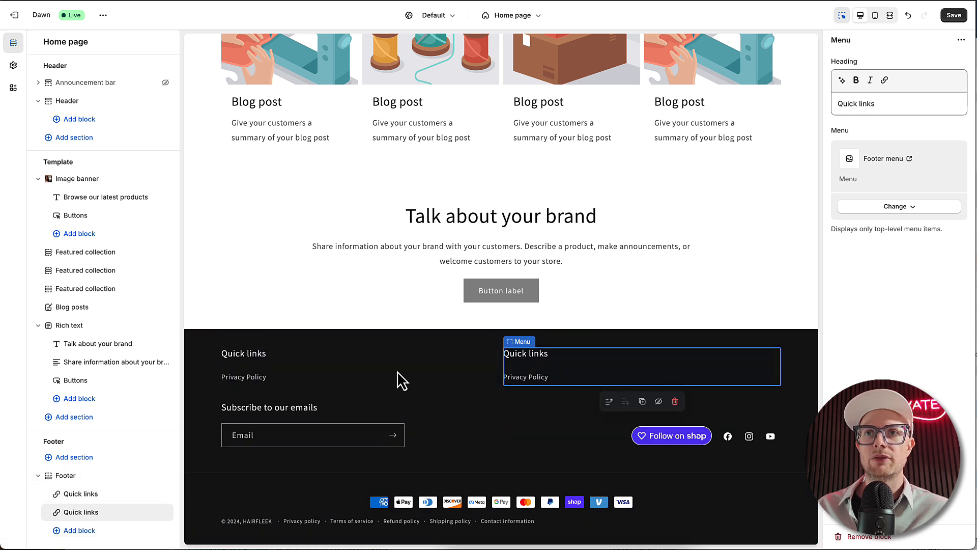
{"action": "left_click", "coordinate": [959, 23]}
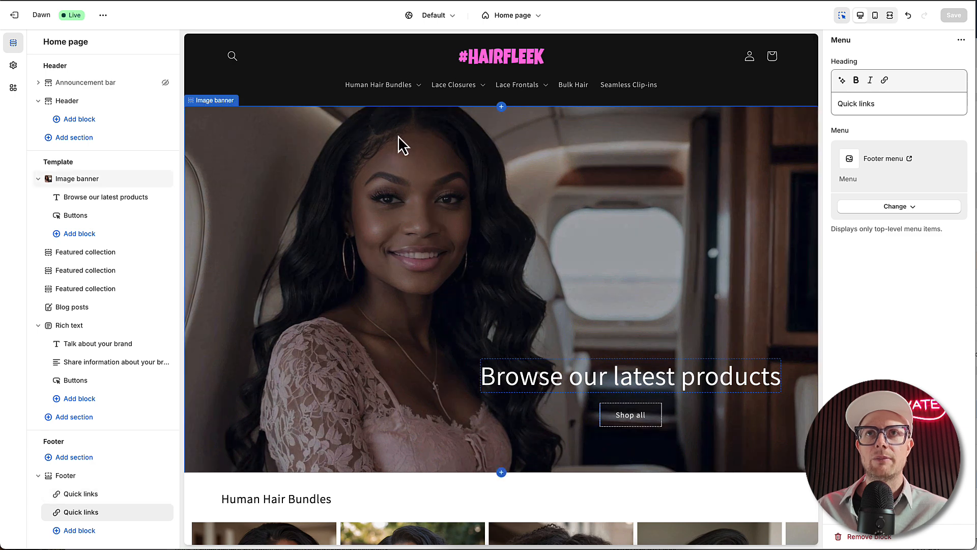
Open the settings of the header section that holds the main navigation menu.
{"action": "left_click", "coordinate": [392, 90]}
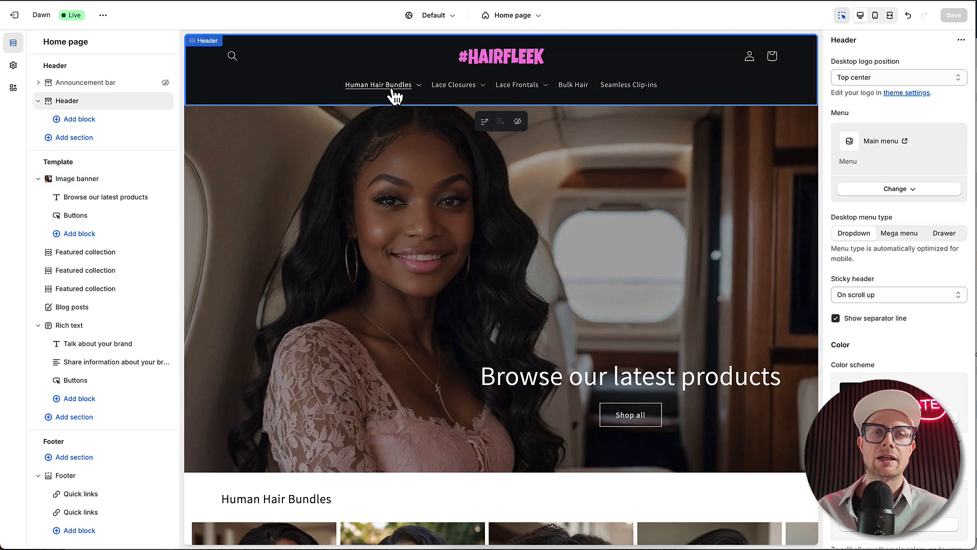